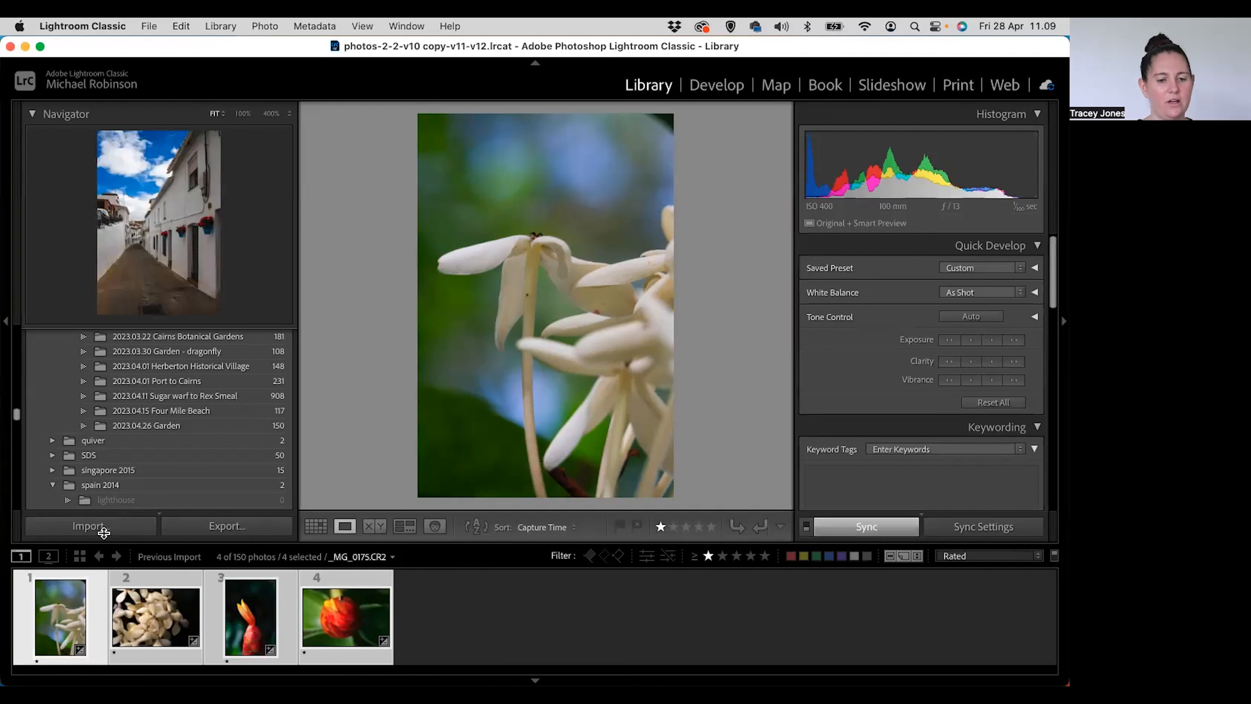
Step: Start a photo import with the EOS_DIGITAL memory card as the source
left_click(107, 530)
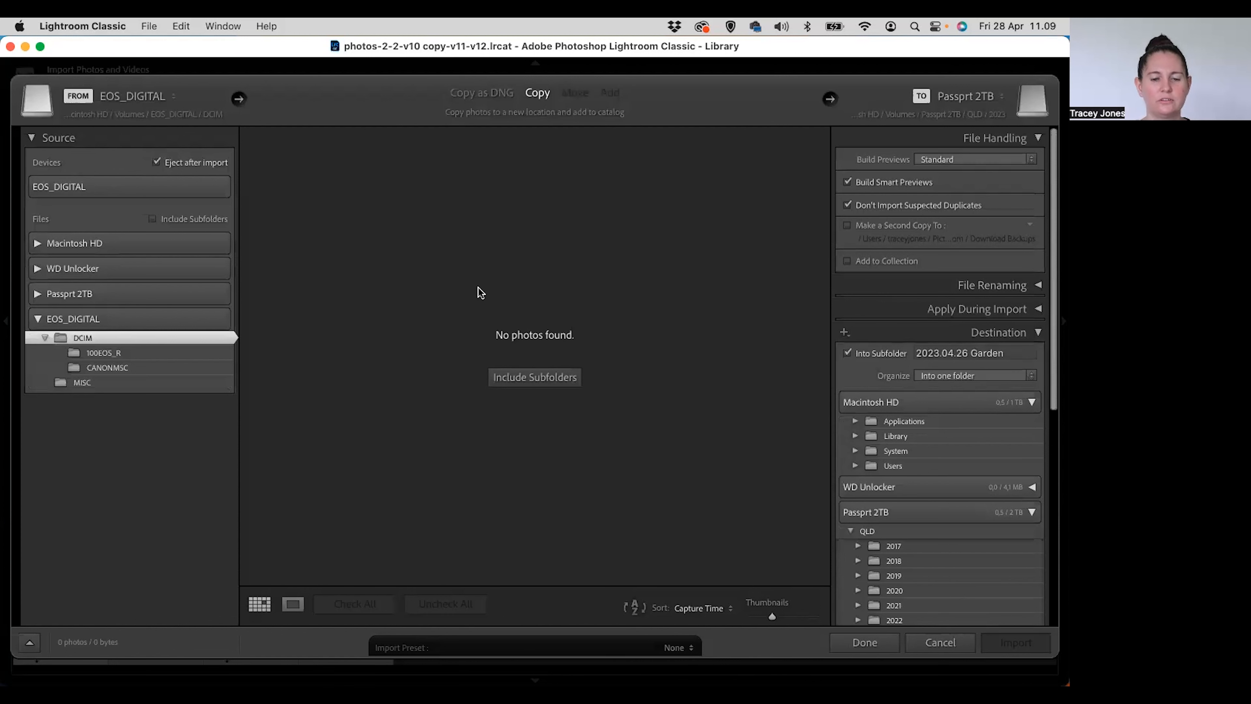
left_click(96, 186)
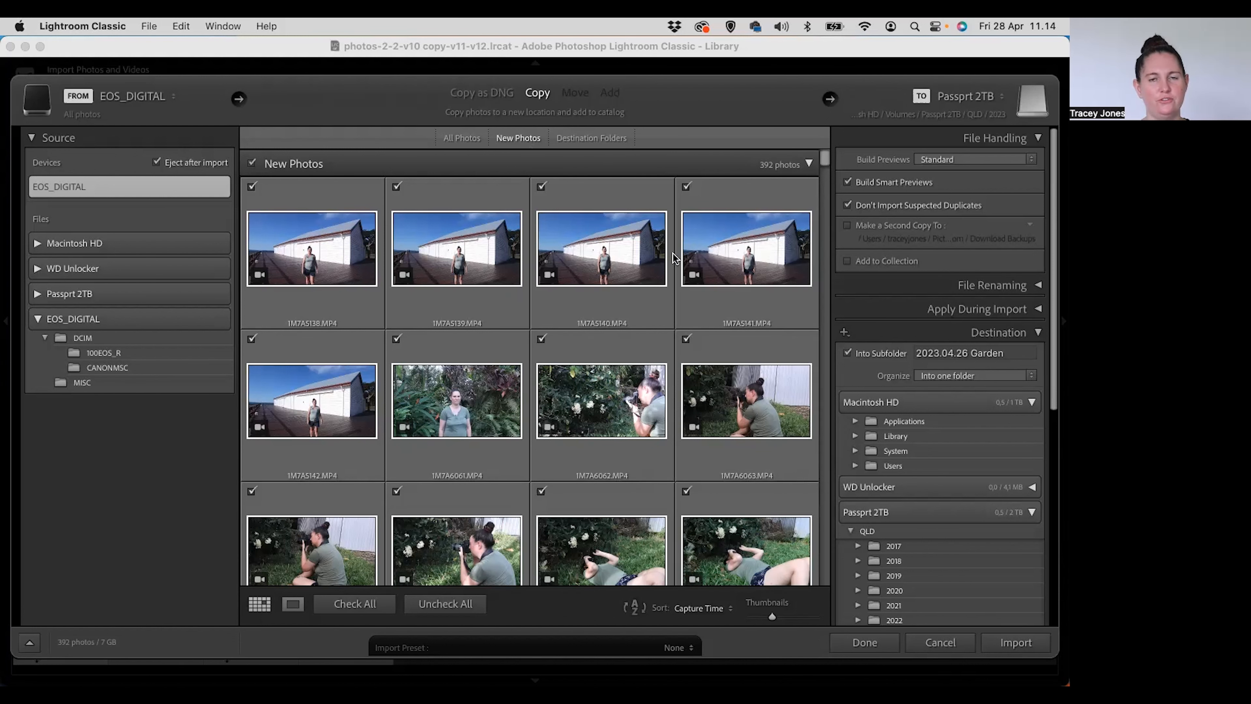
Step: Look through the new photos and videos on the card to find which files belong in this import
scroll(647, 349, "down", 3)
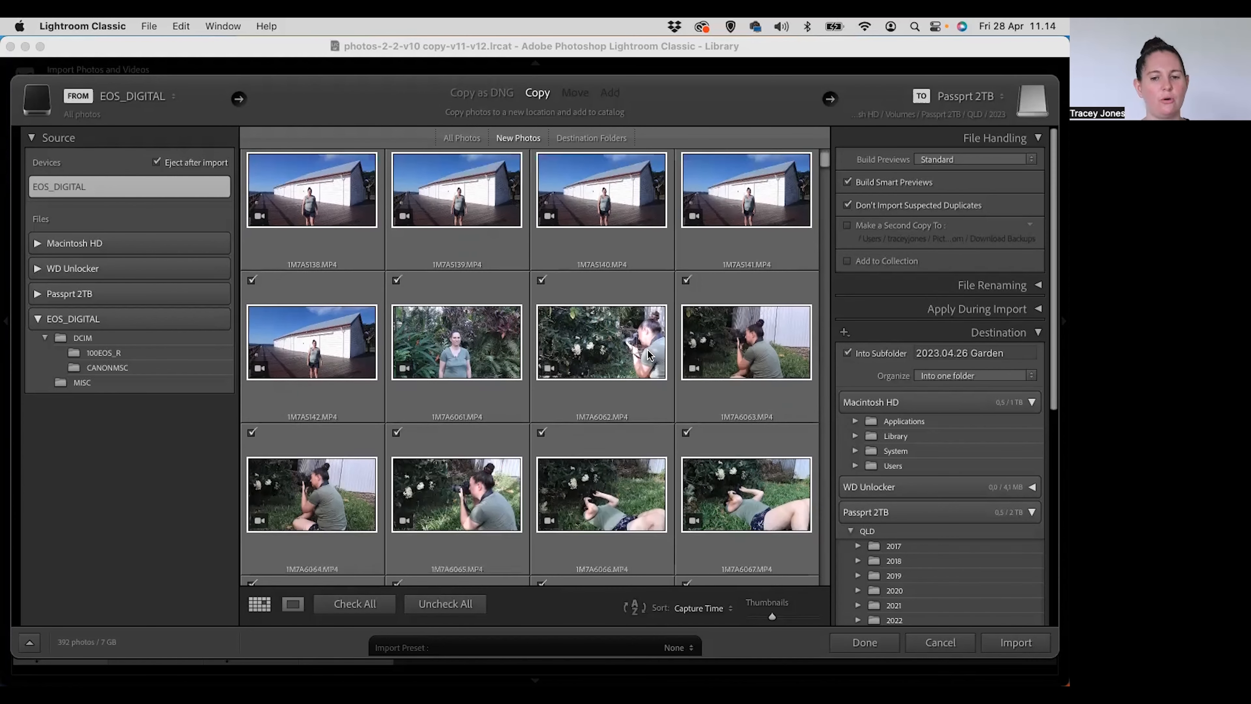
scroll(649, 353, "down", 2)
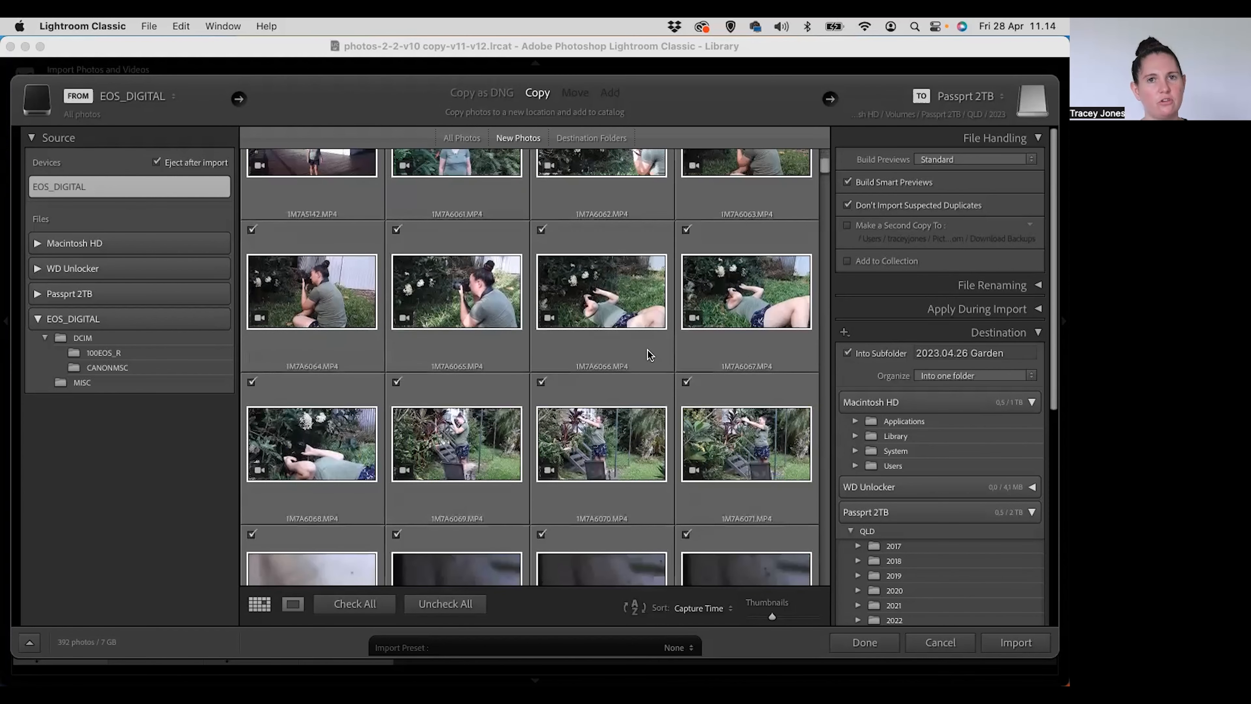
scroll(626, 385, "down", 2)
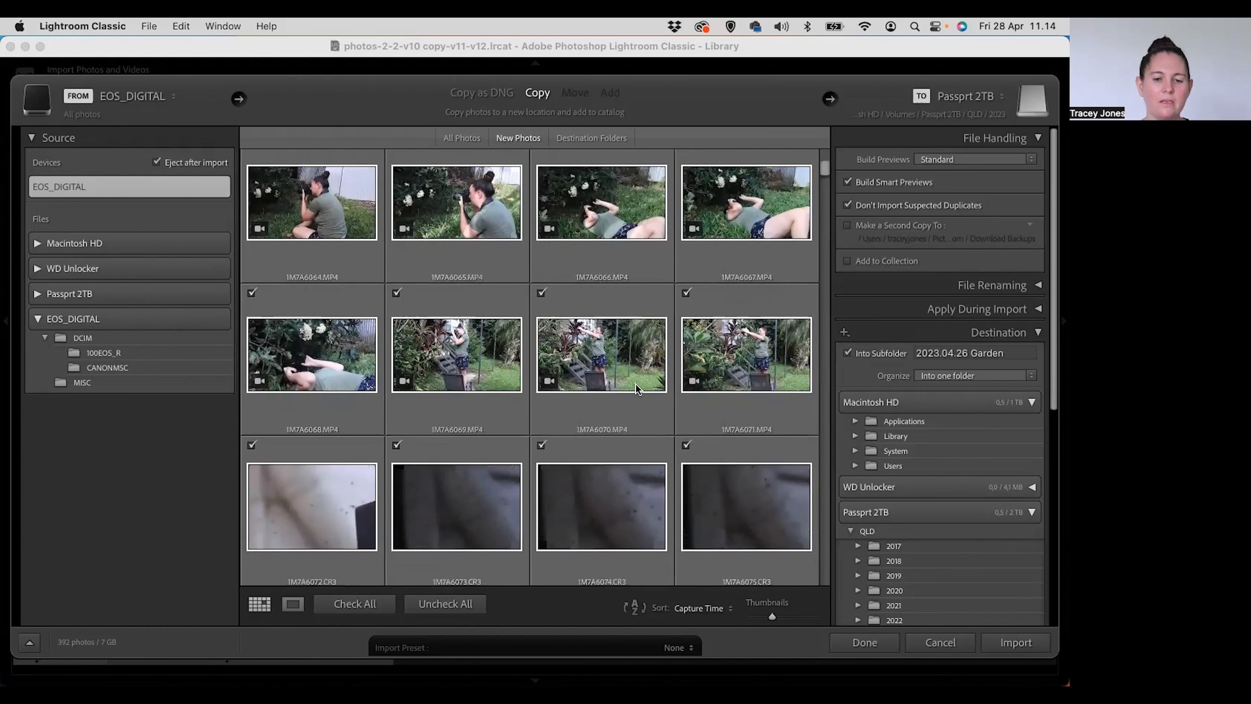
scroll(636, 384, "down", 1)
scroll(641, 224, "down", 1)
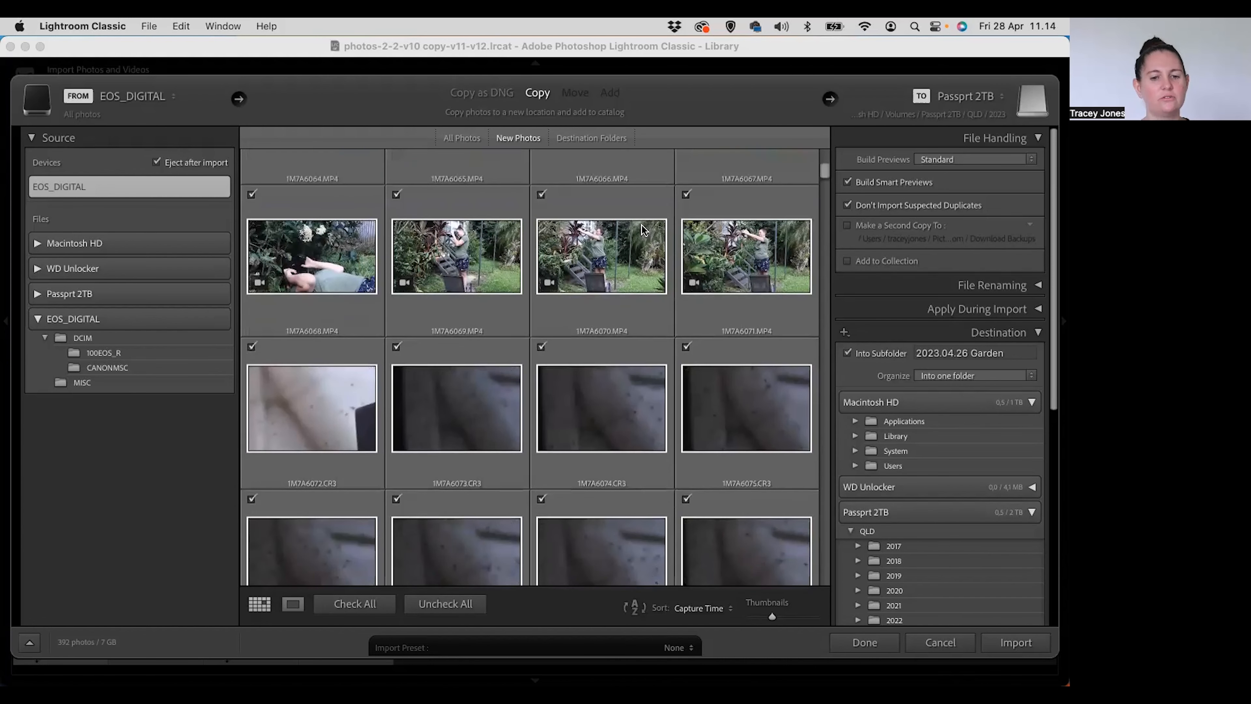
scroll(673, 311, "down", 2)
scroll(672, 311, "down", 1)
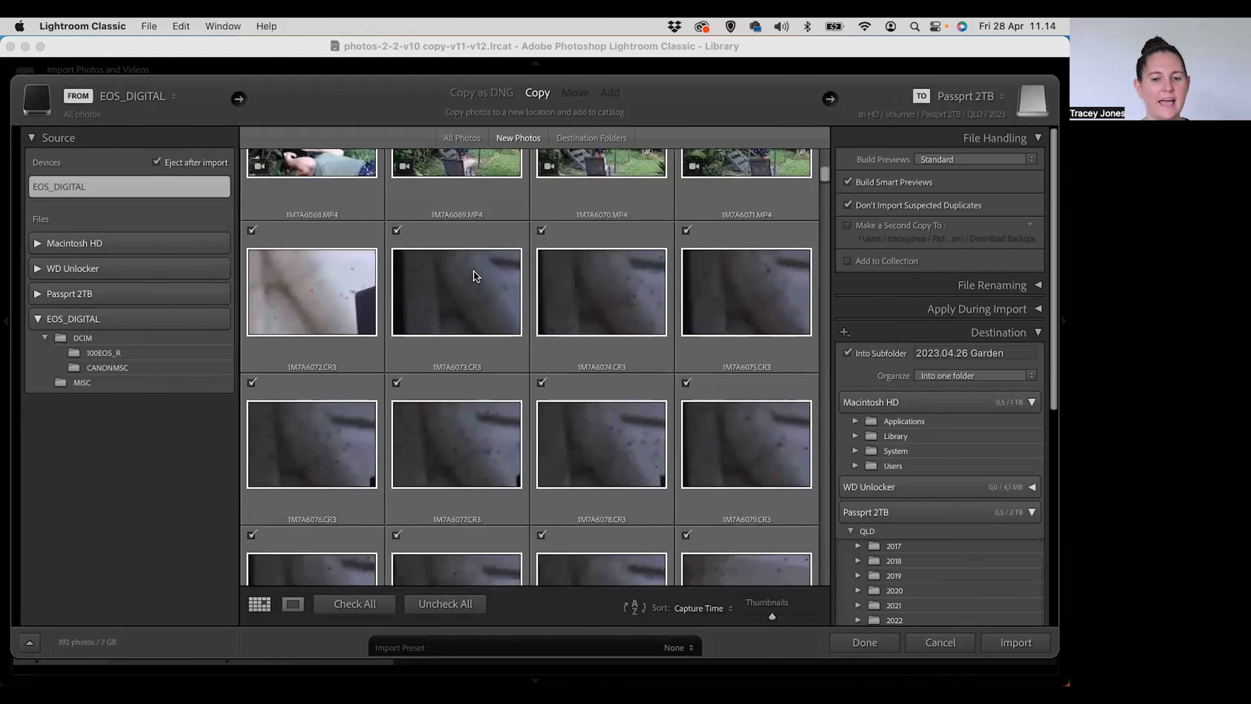
scroll(683, 360, "down", 5)
scroll(683, 358, "down", 10)
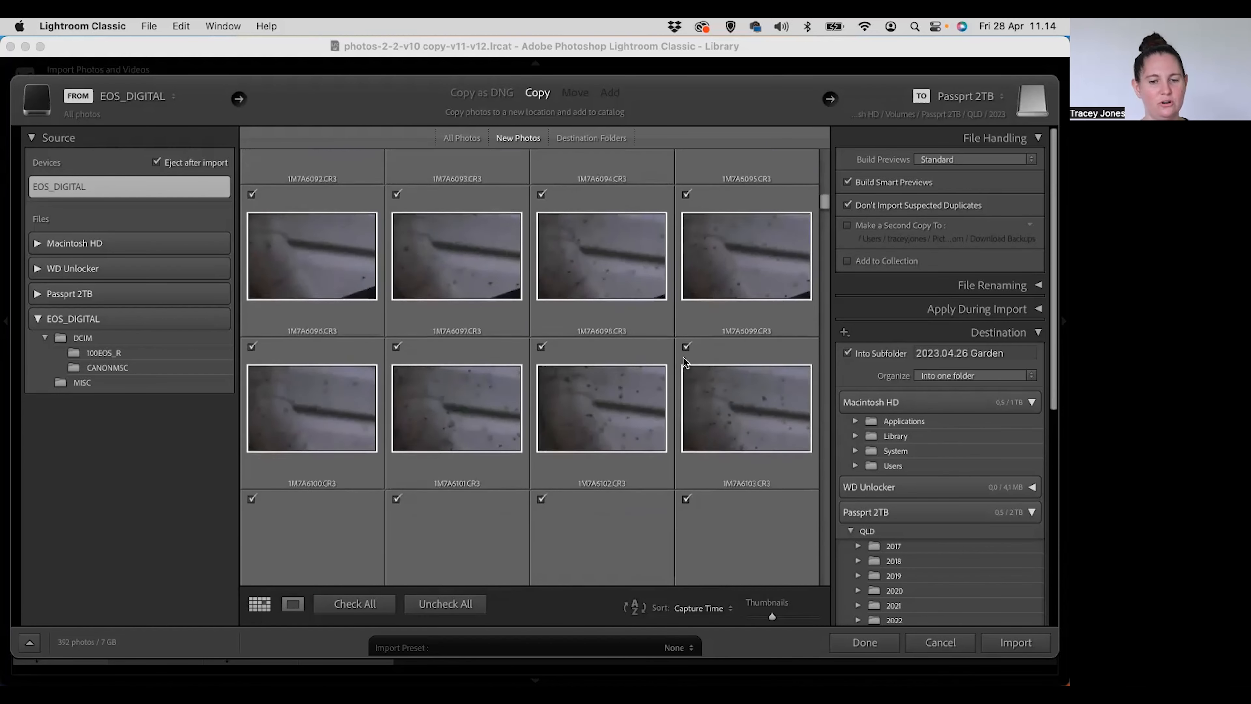
scroll(743, 313, "down", 15)
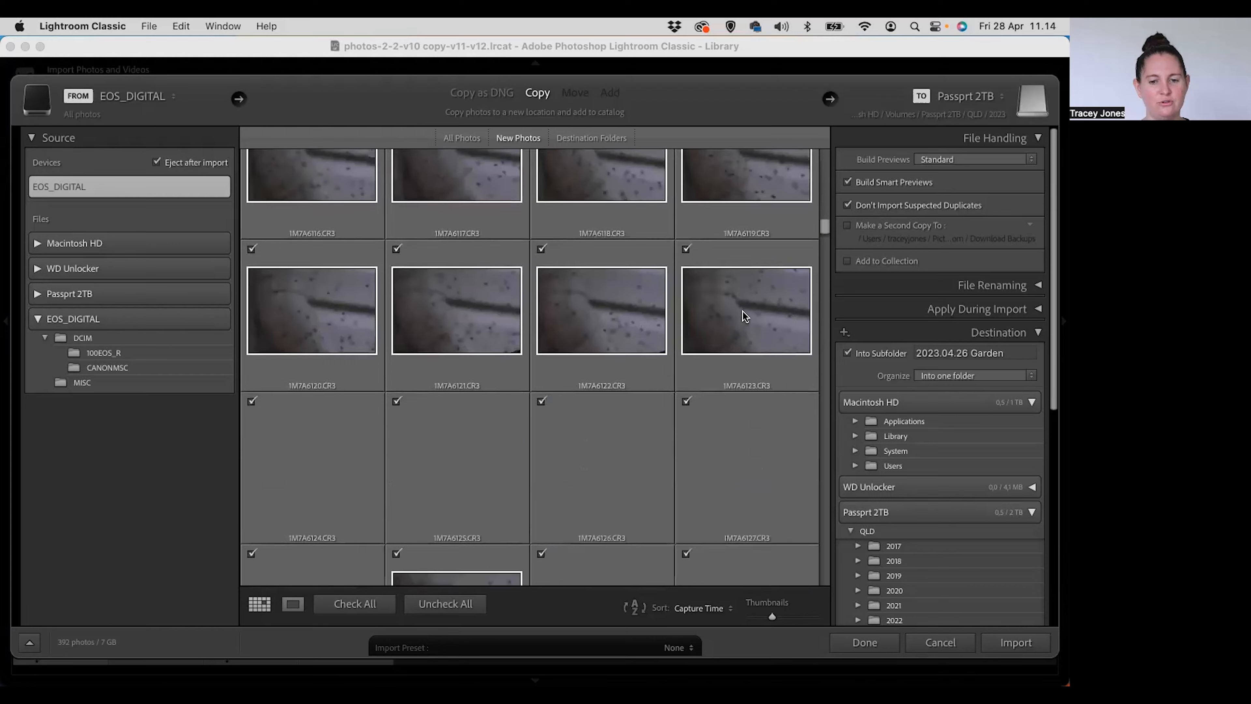
scroll(743, 312, "down", 20)
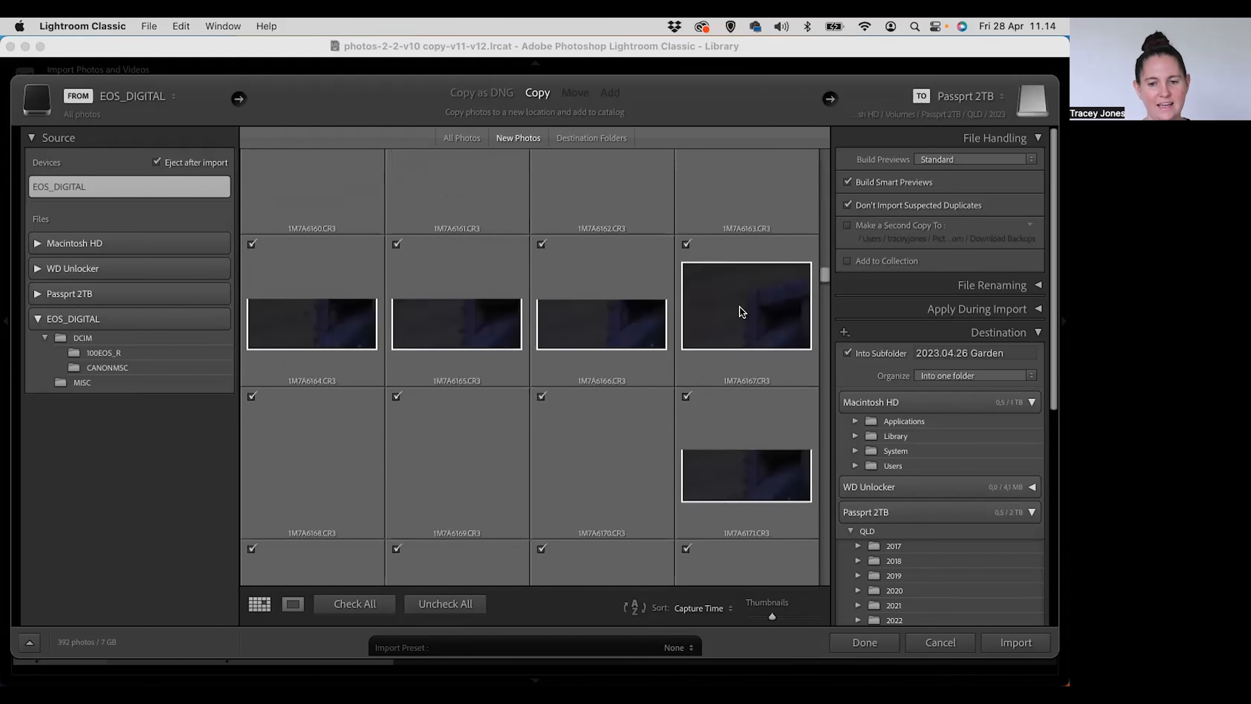
scroll(742, 312, "down", 12)
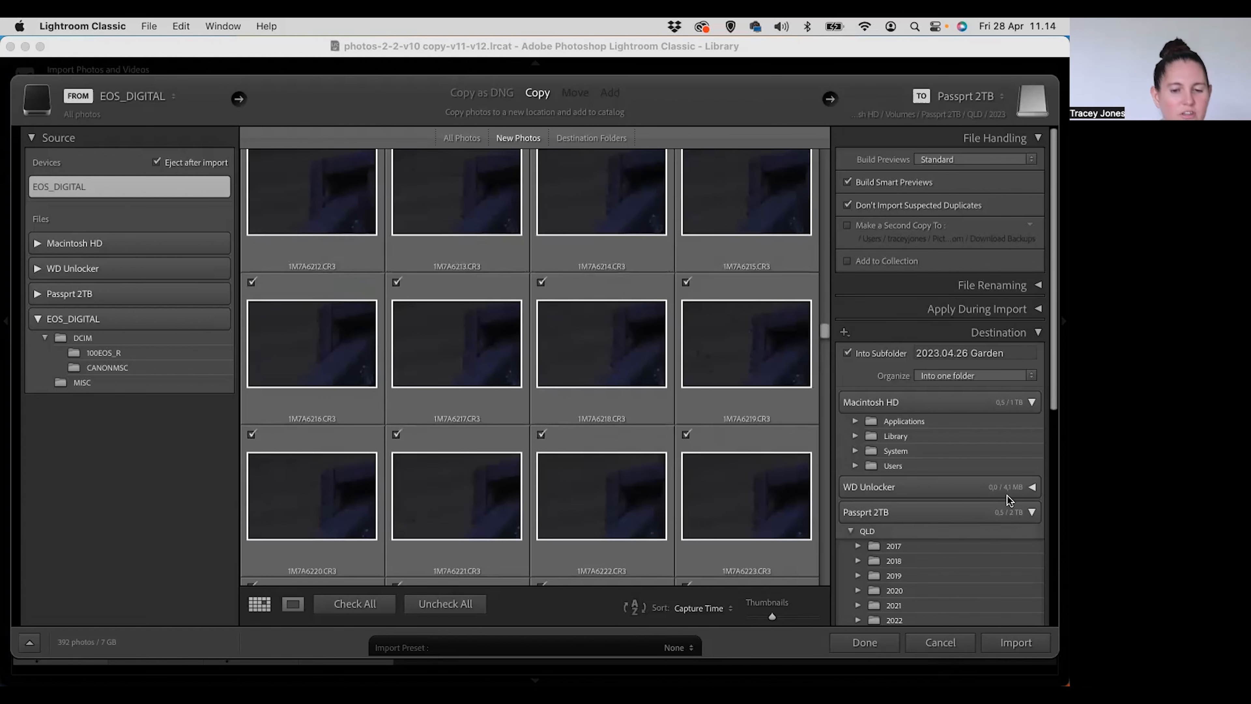
Step: Uncheck all files, then check only the range from 1M7A6072.CR3 through 1M7A6447.CR3 for import
left_click_drag(826, 331, 825, 173)
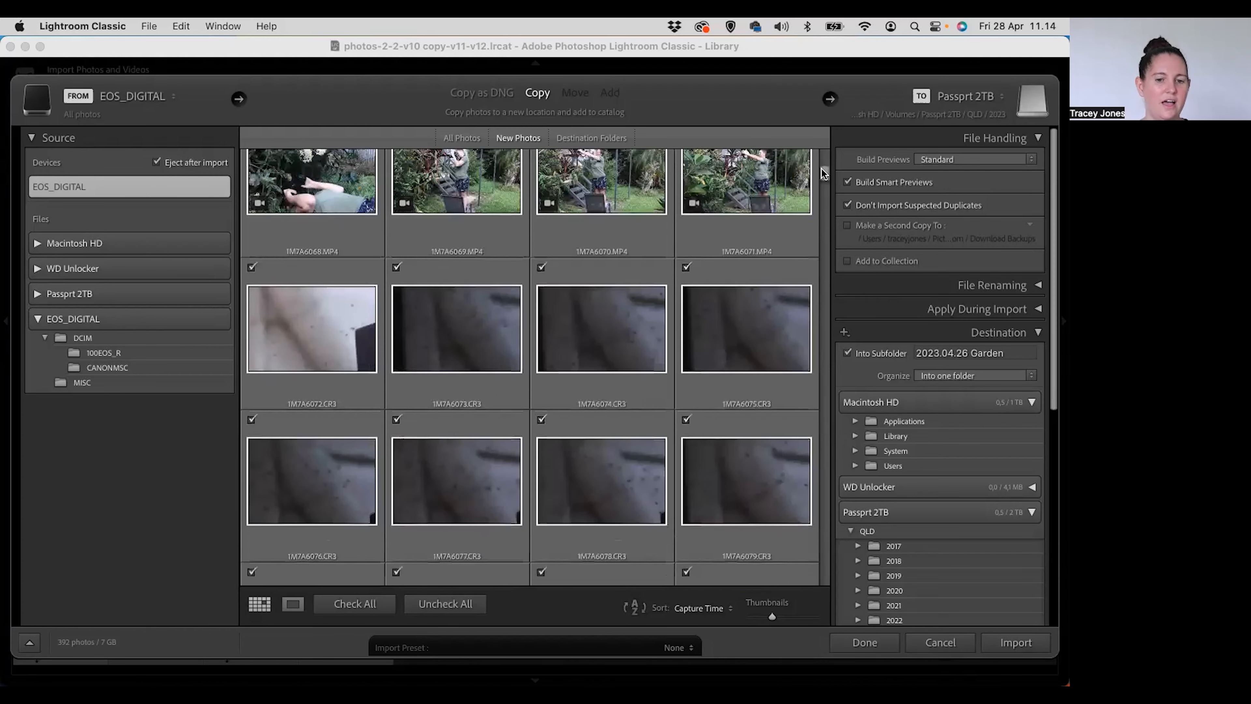
left_click(469, 606)
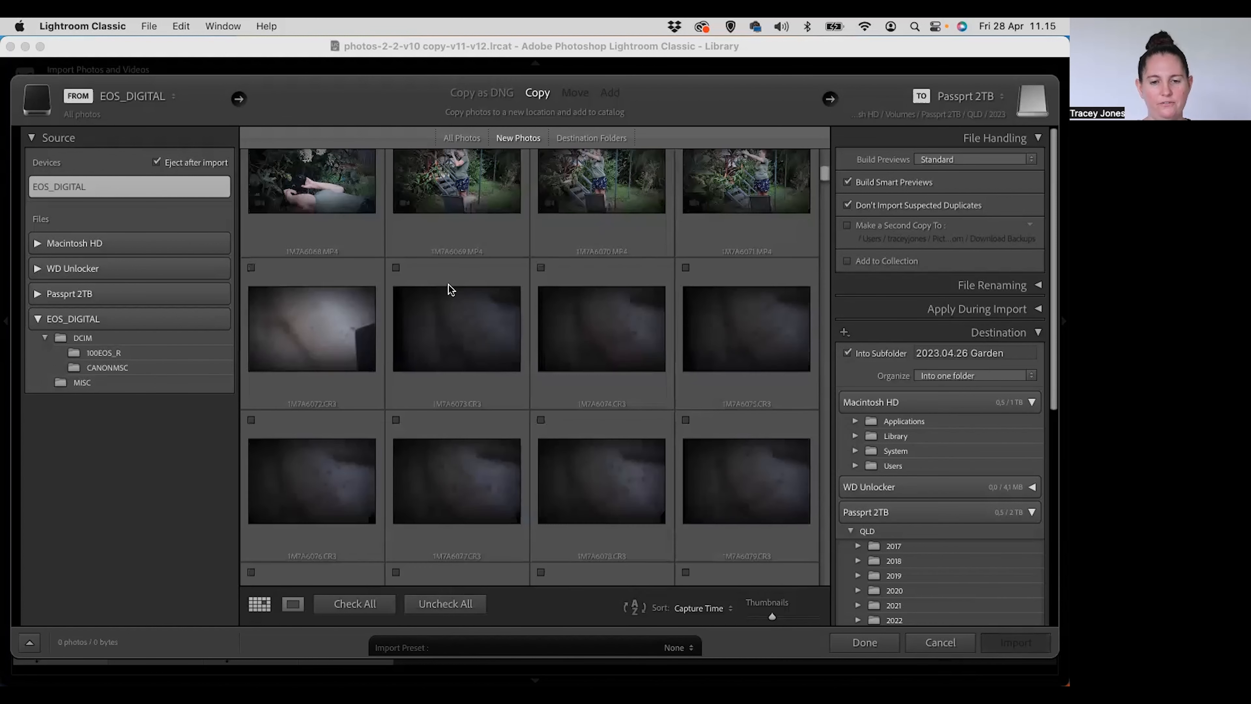
left_click(302, 279)
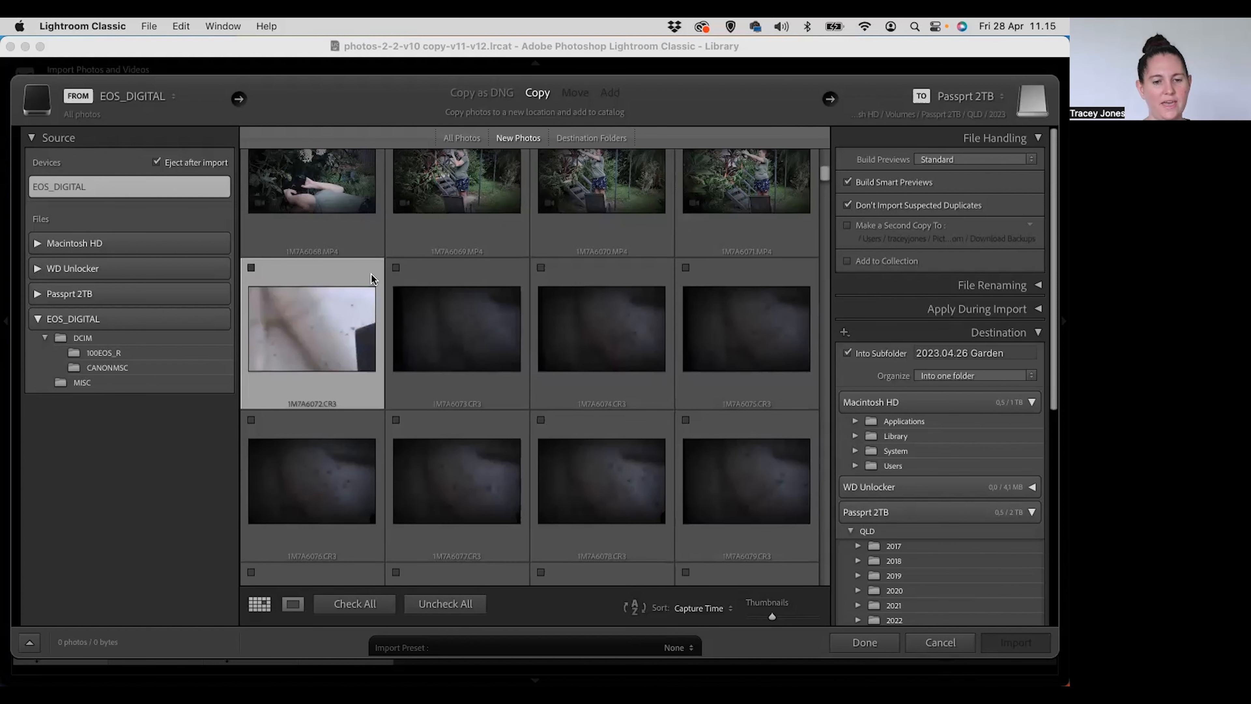
scroll(629, 361, "down", 1)
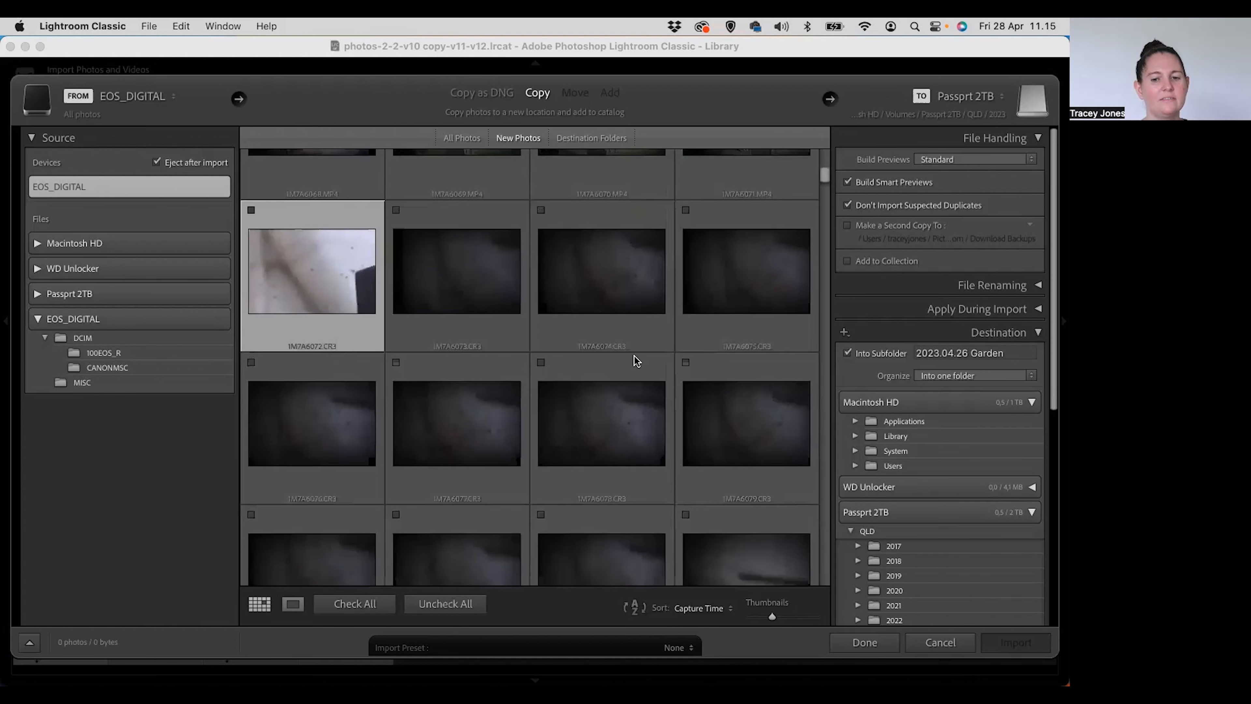
left_click_drag(826, 175, 827, 577)
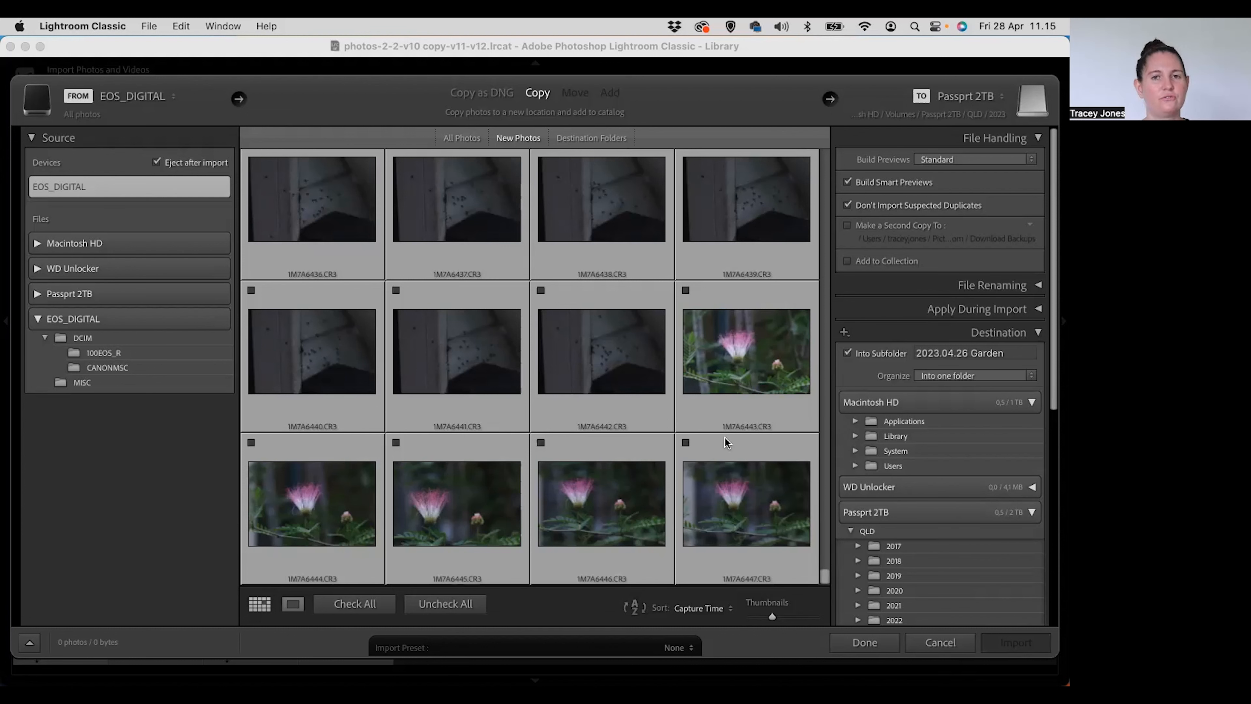
left_click(686, 442)
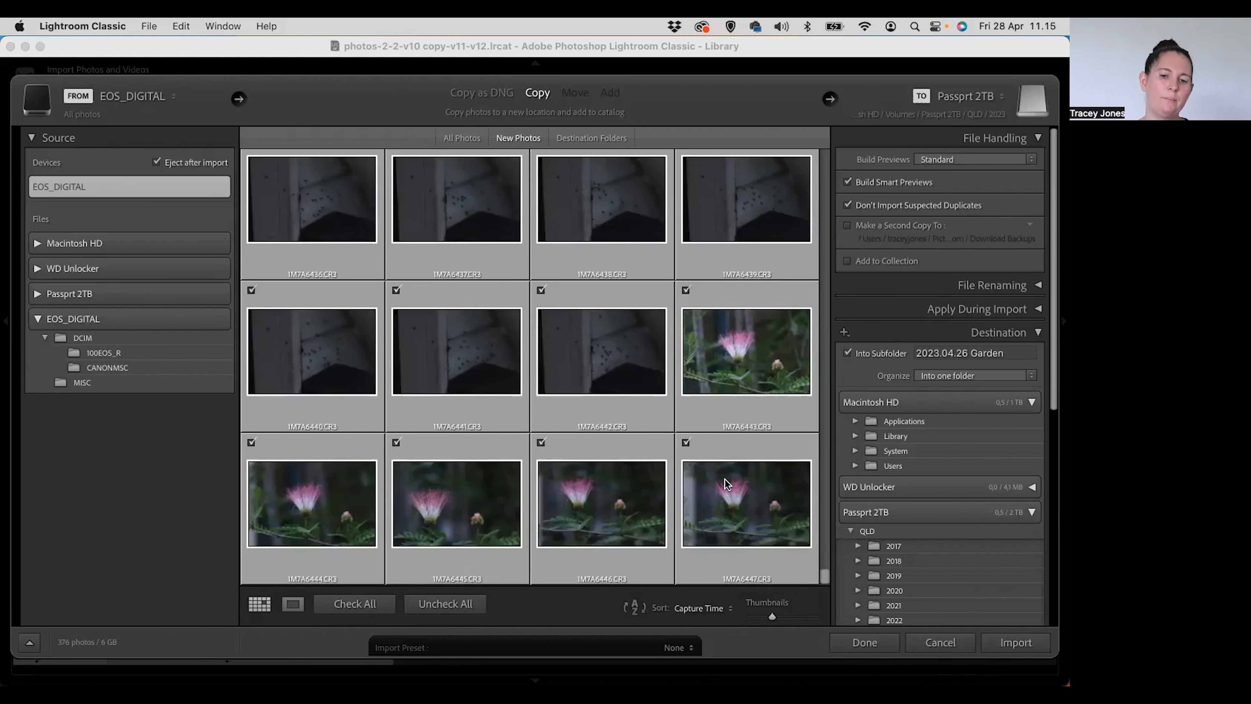
mouse_move(725, 484)
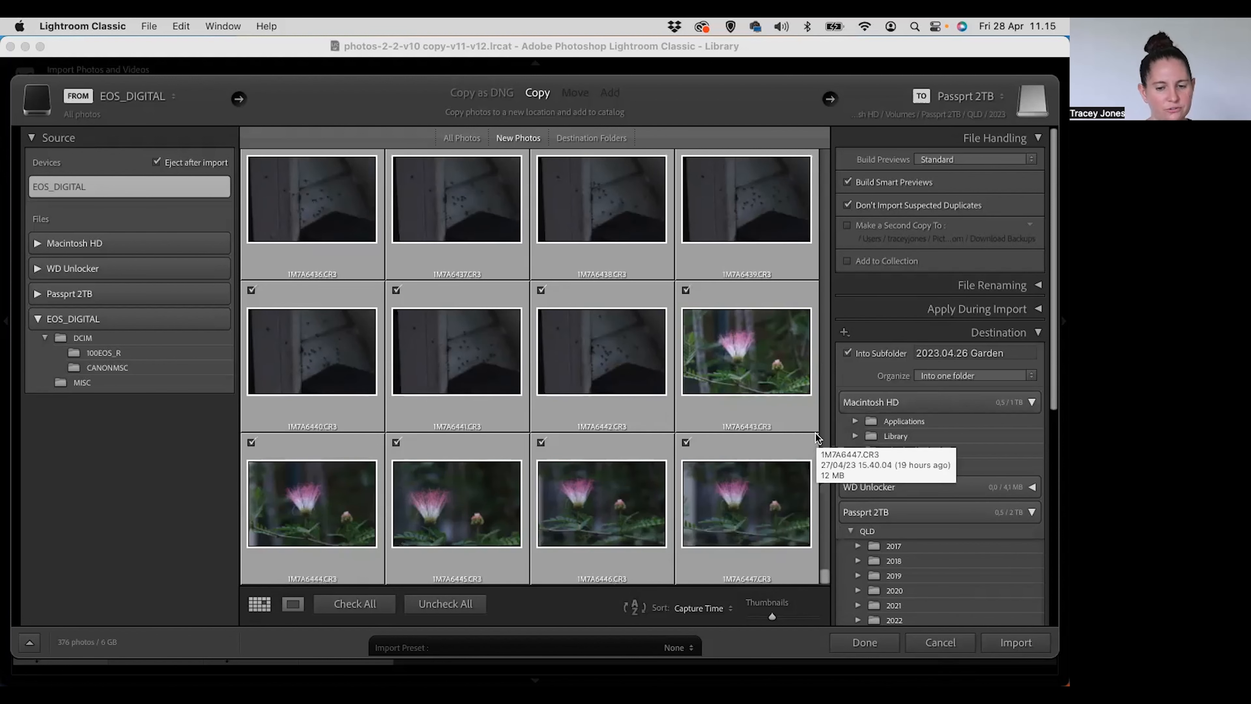
Step: Name the destination subfolder for the import "2023.04.27 Garden bees"
left_click(1021, 354)
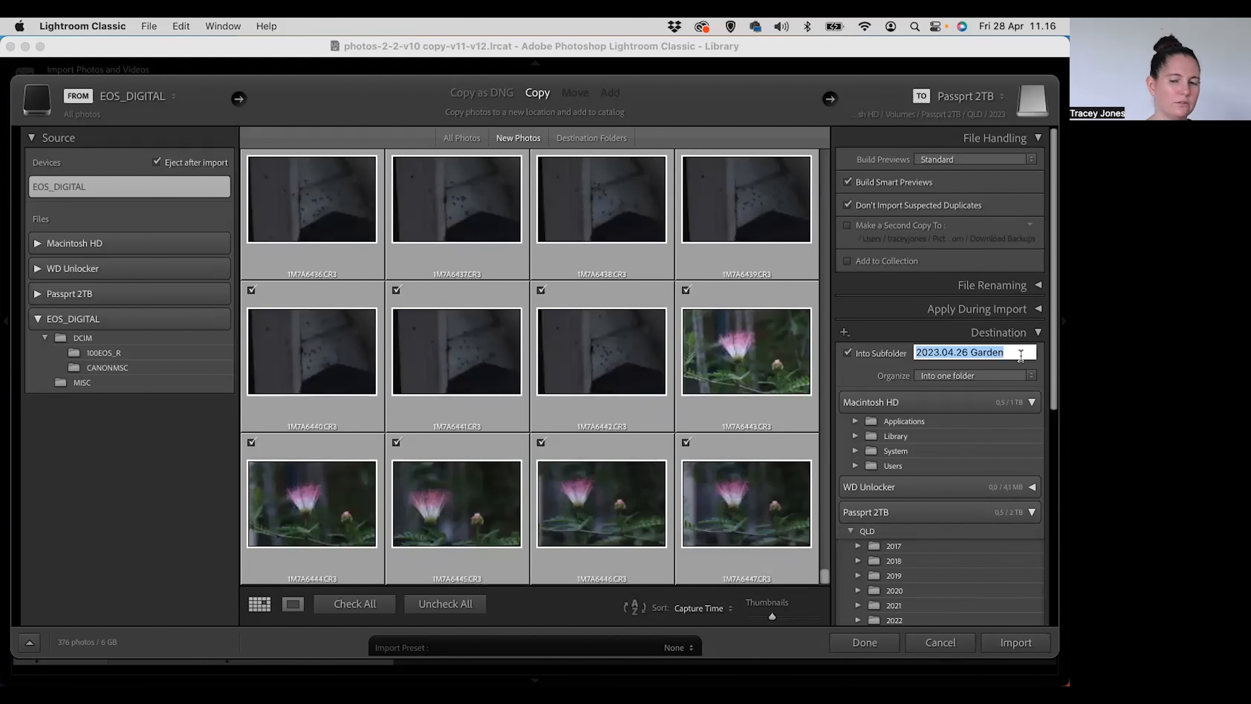
key("BackSpace")
type("2023.")
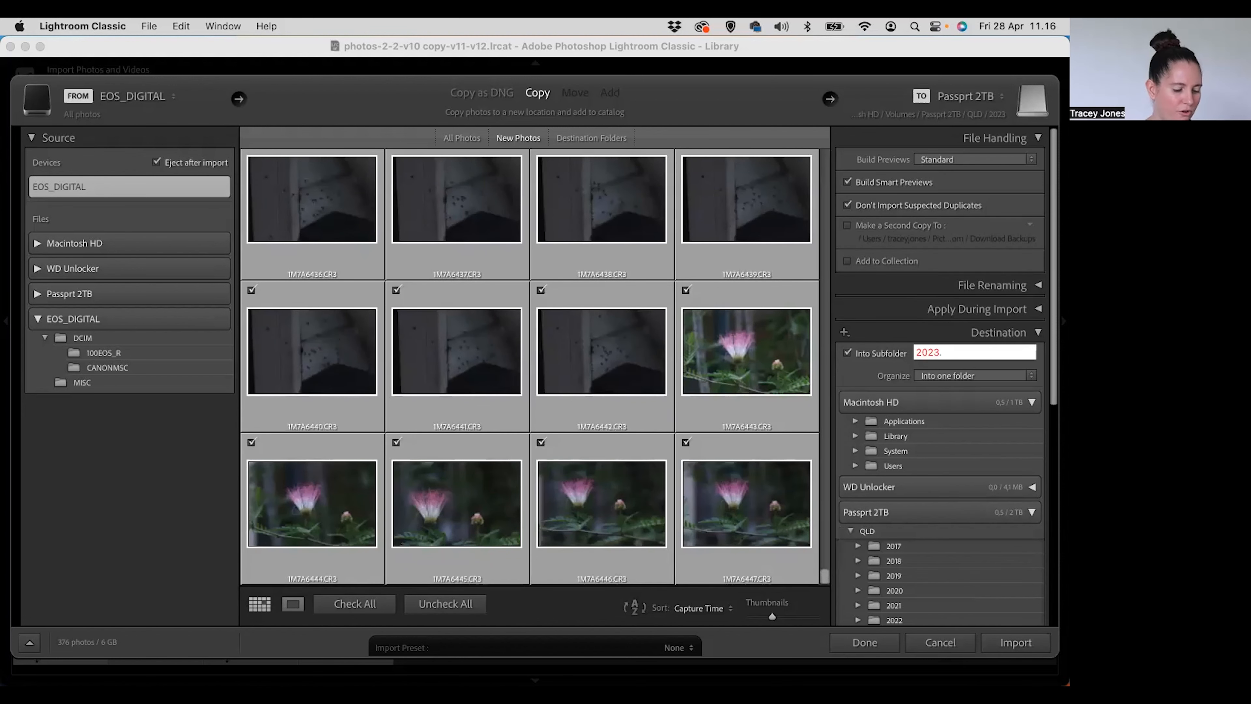
type("04.")
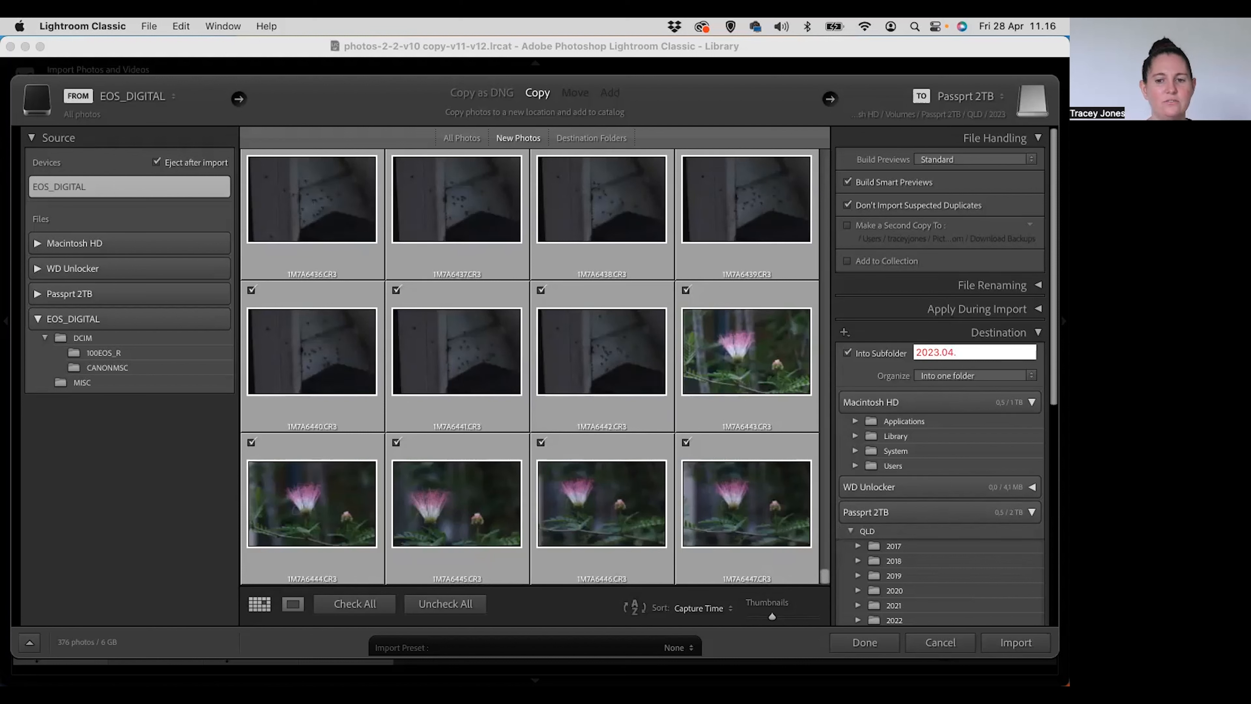
type("27")
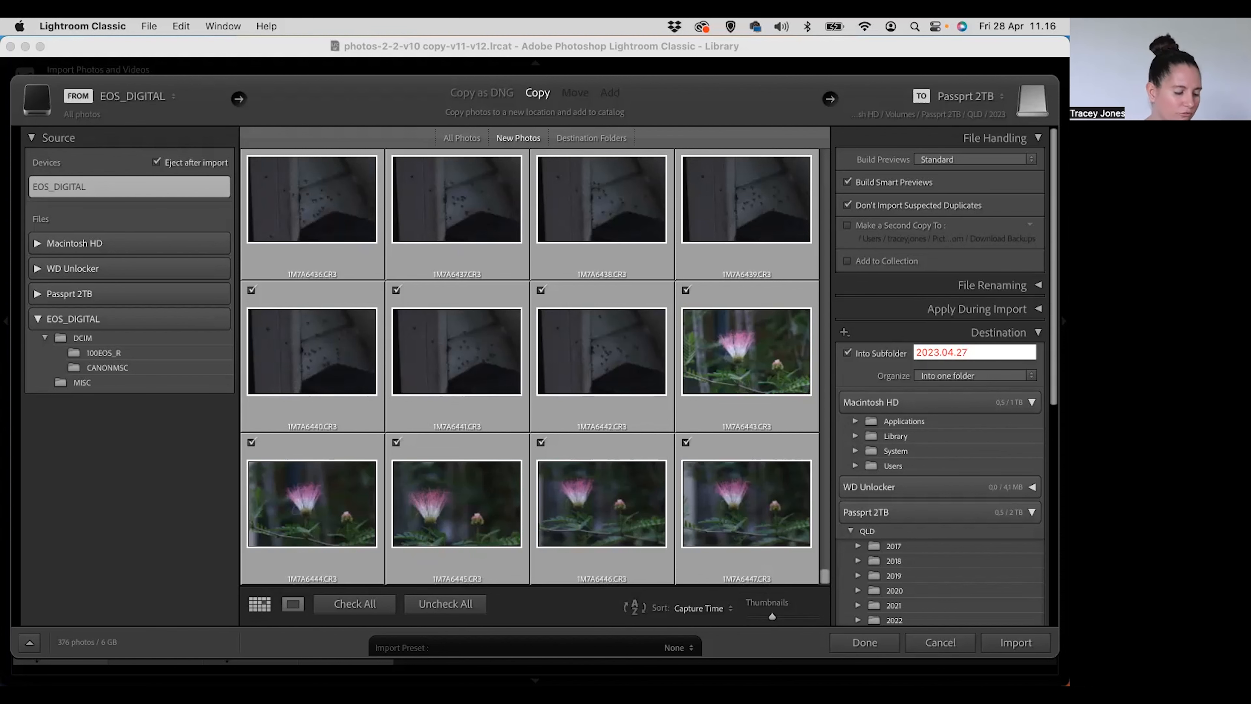
type("Garde")
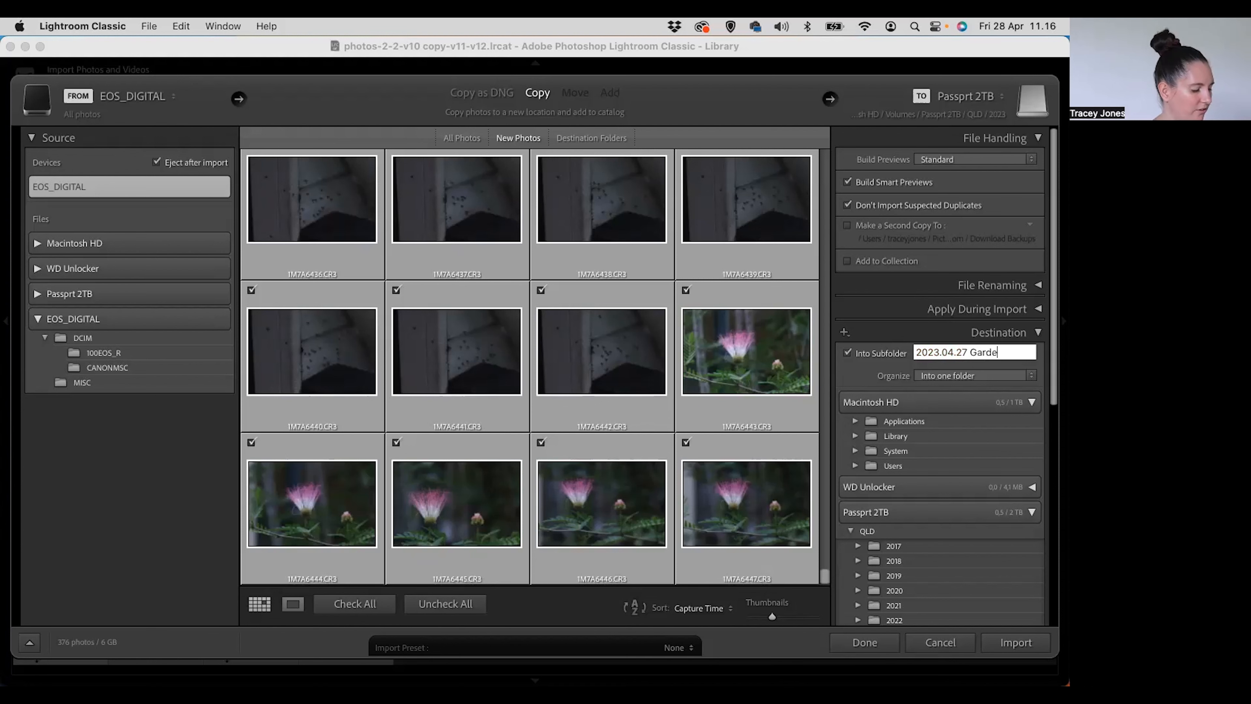
type("n bees")
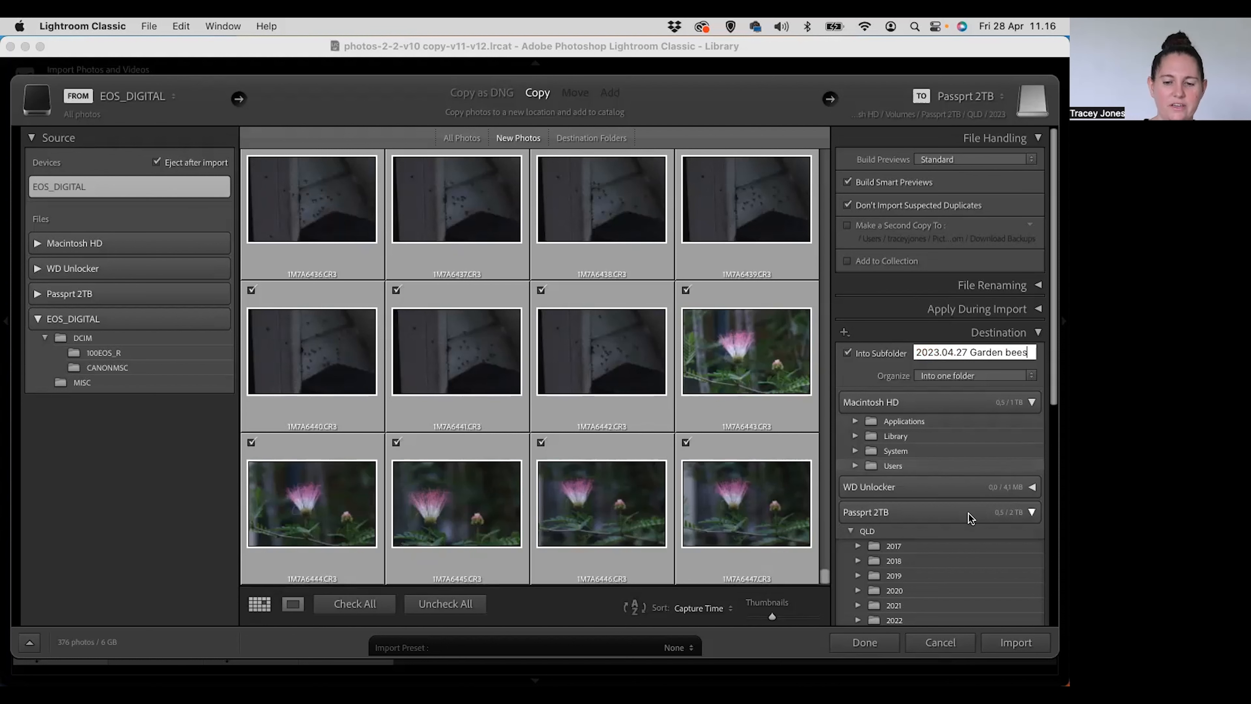
Step: Check that the new subfolder falls under QLD/2023 on Passprt 2TB, and import the checked photos
scroll(953, 468, "down", 5)
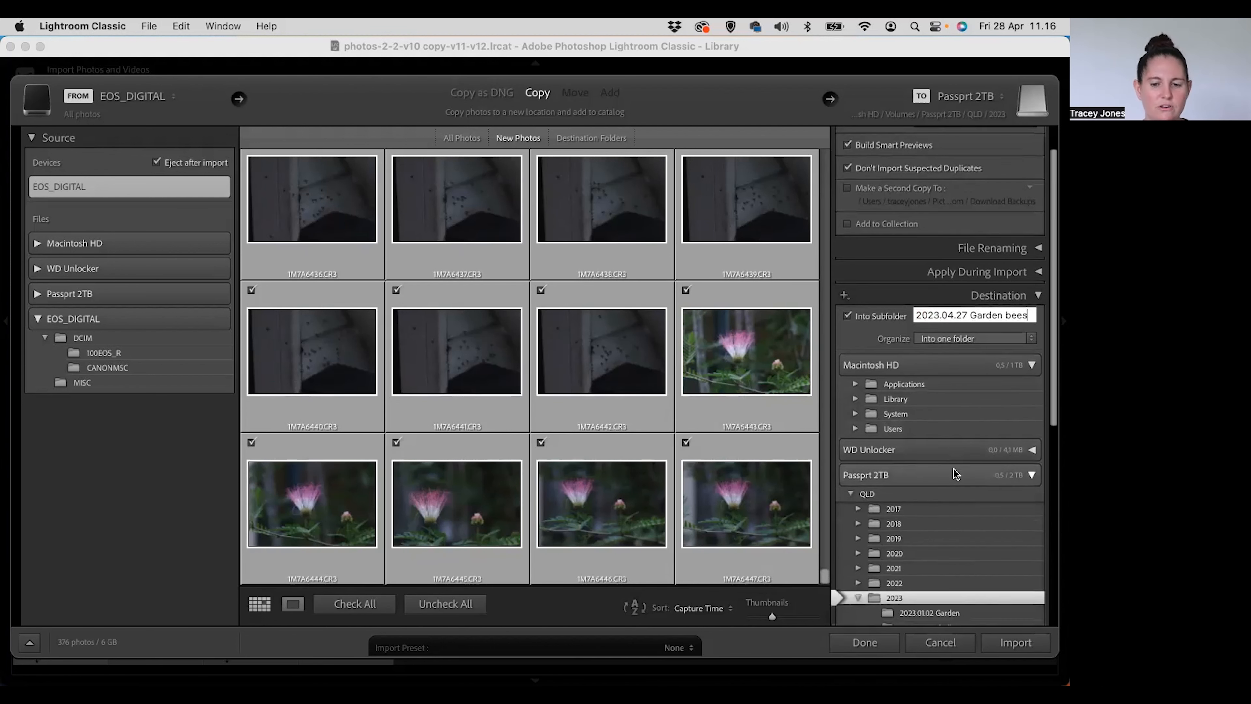
scroll(931, 437, "down", 2)
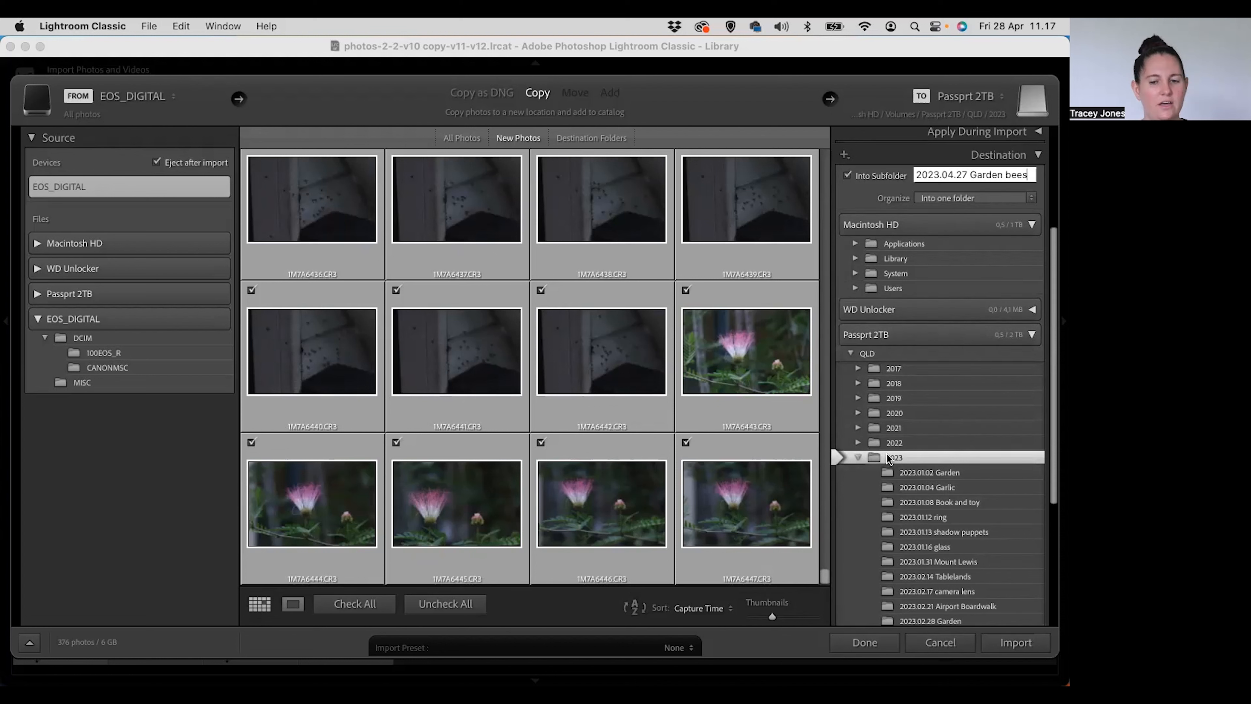
scroll(914, 460, "down", 8)
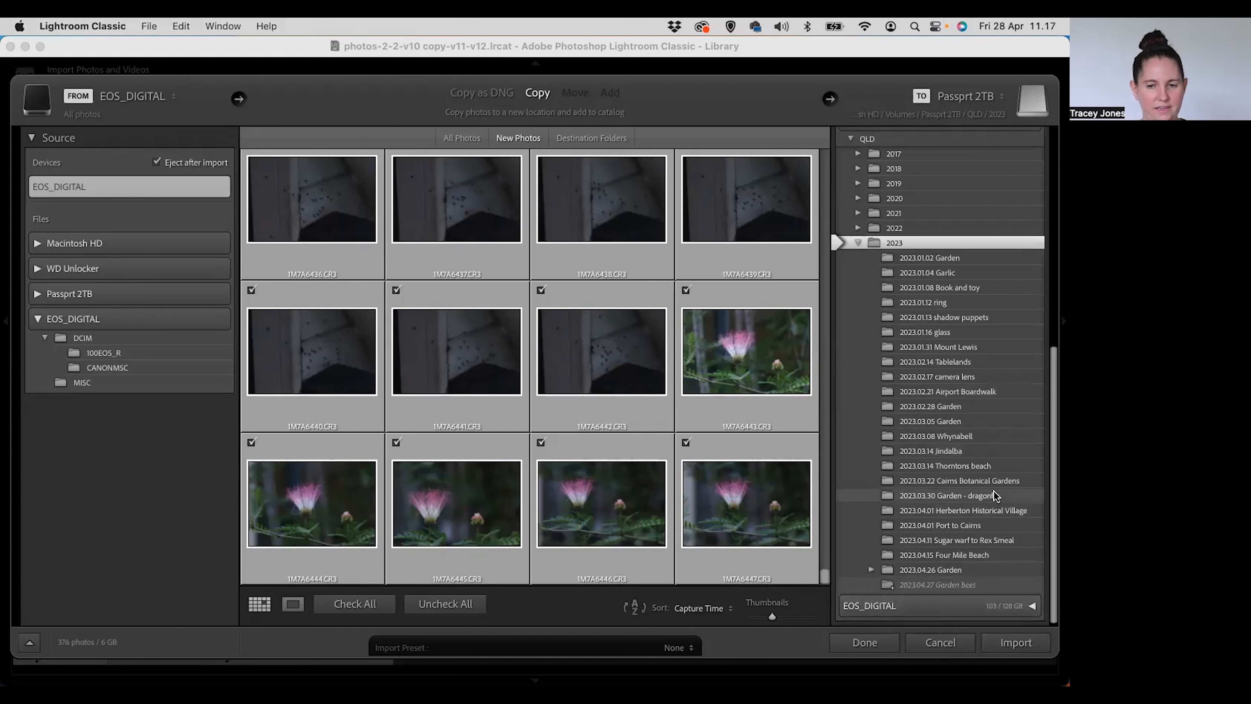
scroll(993, 489, "down", 1)
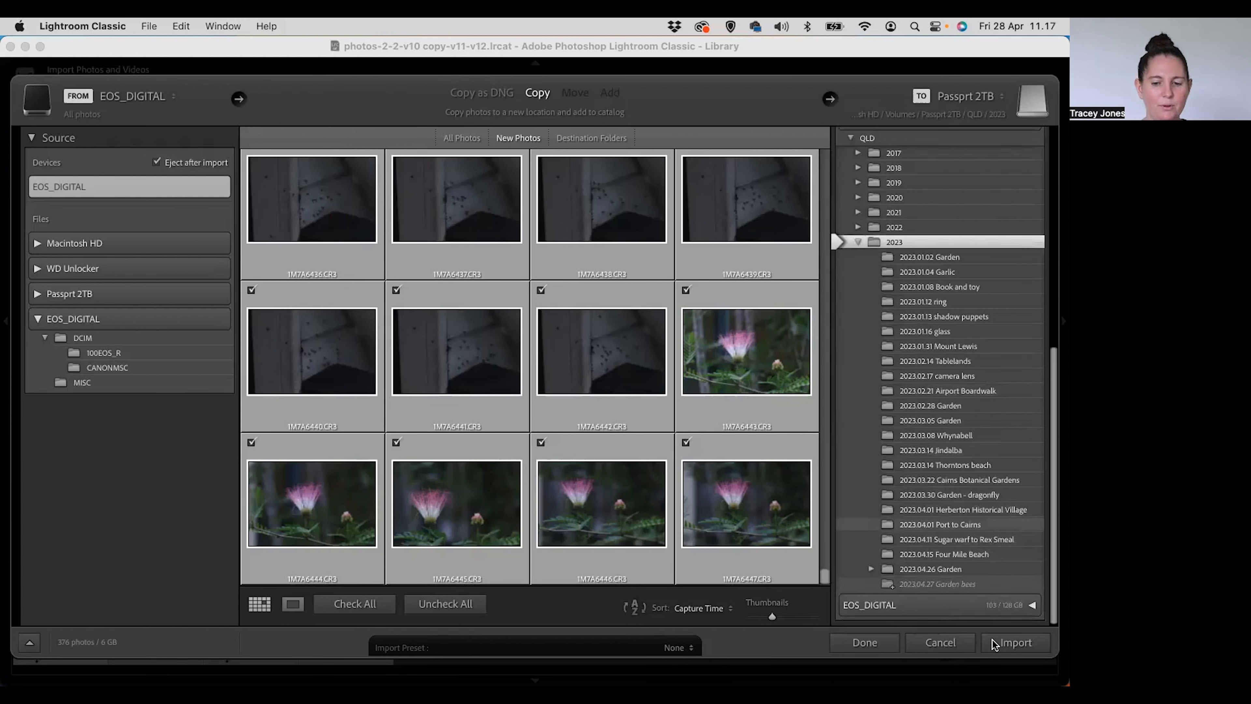
left_click(1014, 642)
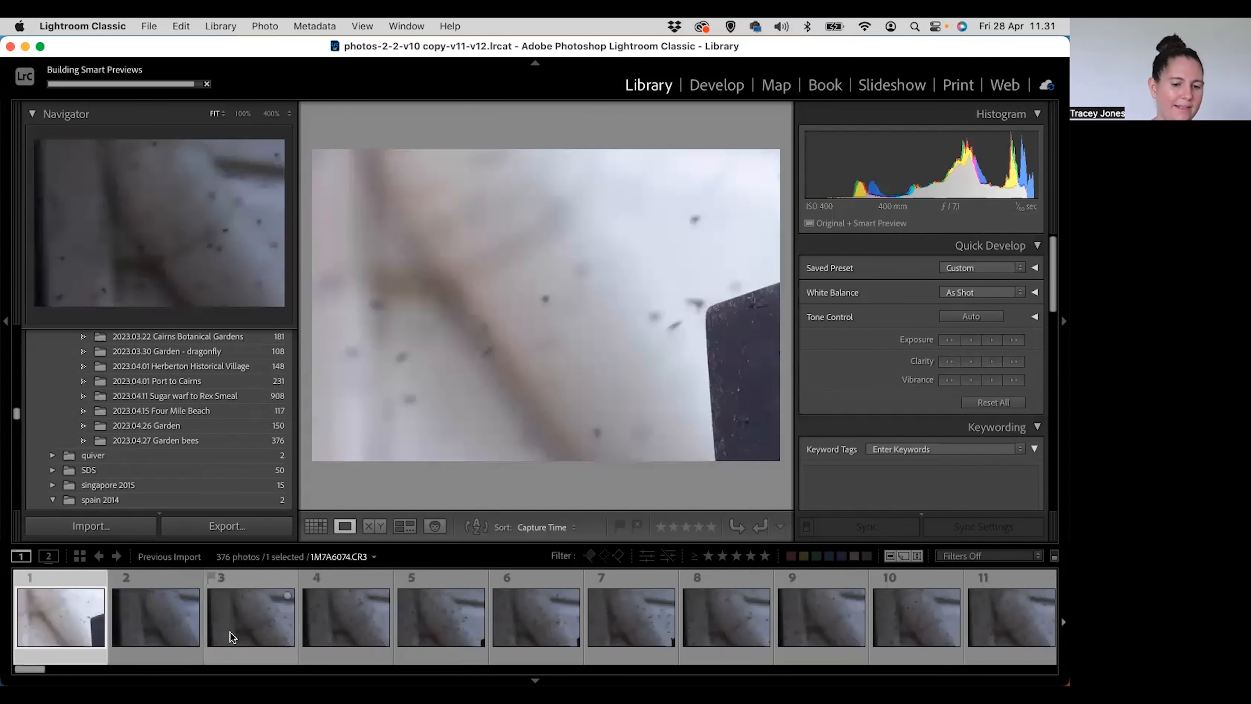
Step: Look through the imported photos one by one from the first frame to photo 61, the first shot of the blue hive box
mouse_move(233, 636)
key("Right")
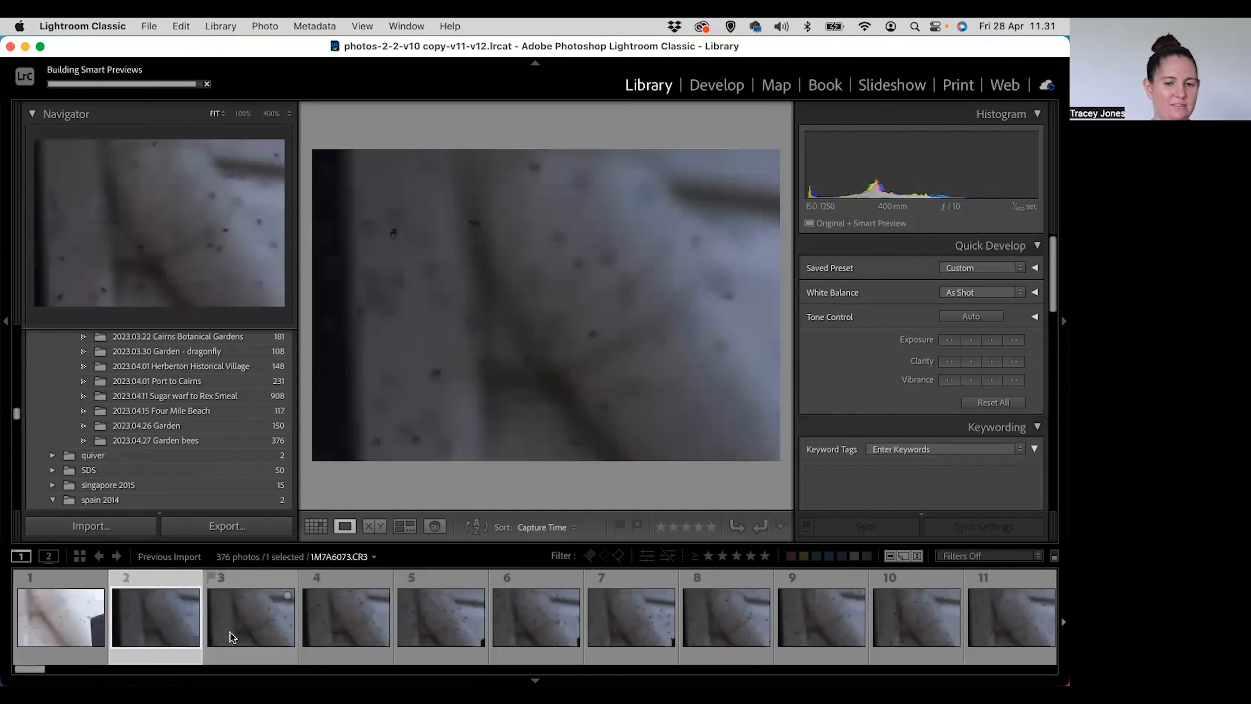
key("Right")
key("Right")
key("Right")
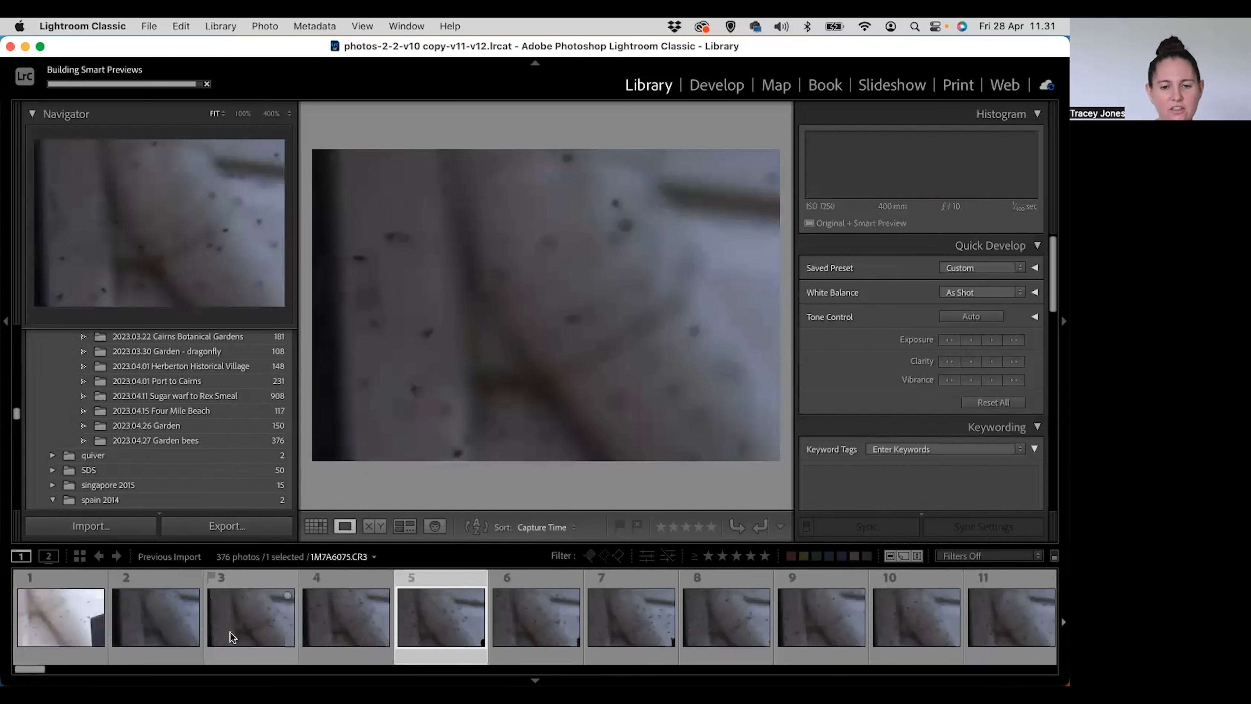
key("Right")
key("Right")
key("Right")
key("Right")
key("Right")
key("Right")
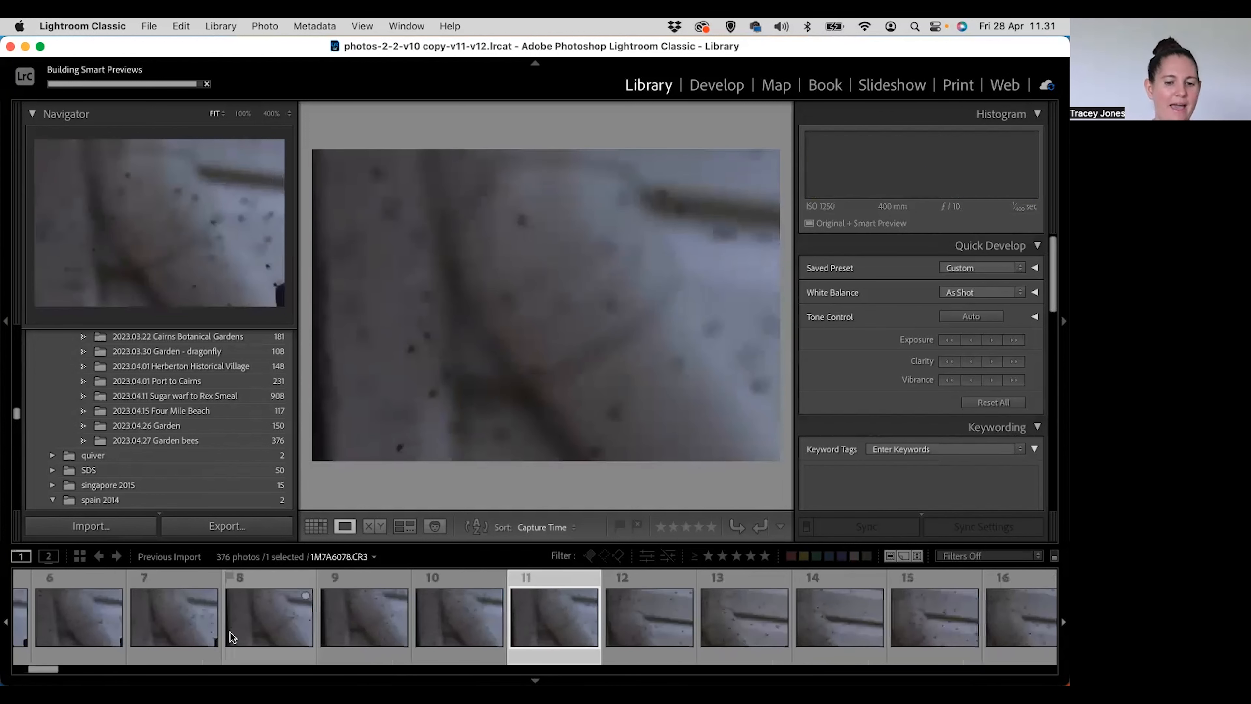
key("Right")
key("Right")
key("Right")
key("Right")
key("Right")
key("Right")
key("Right")
key("Right")
key("Right")
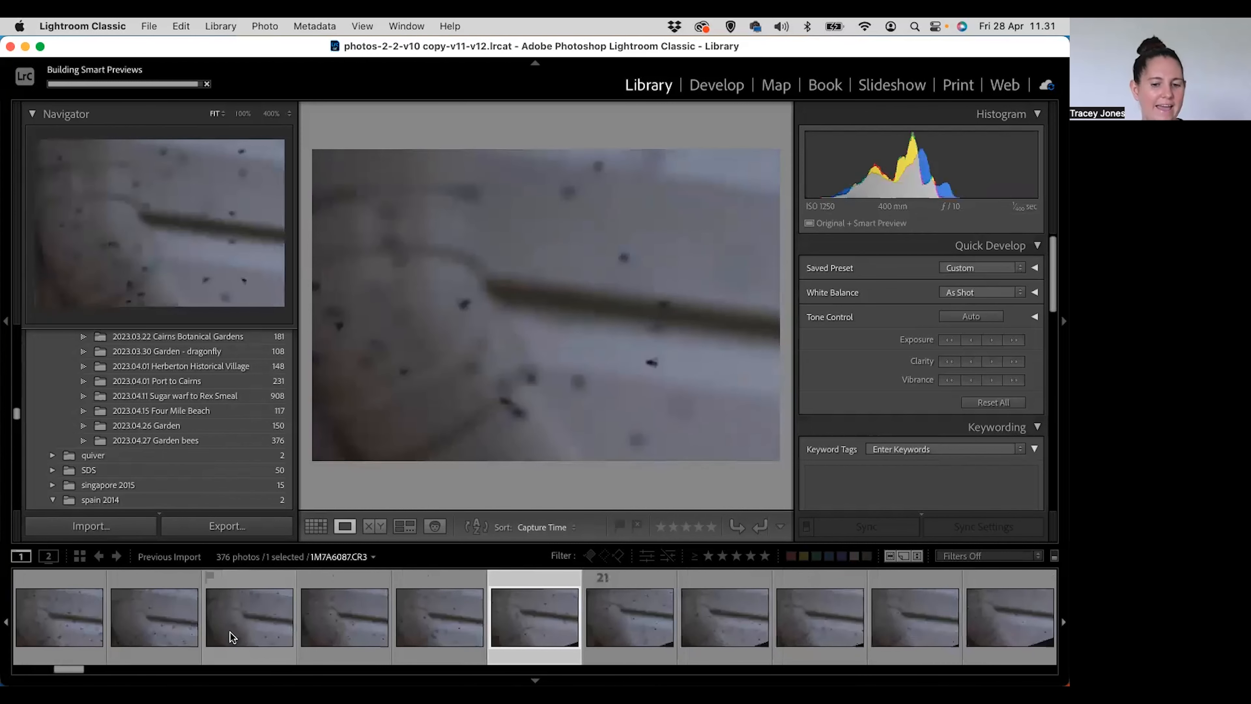
key("Right")
key("Right")
key("Right")
key("Right")
key("Right")
key("Right")
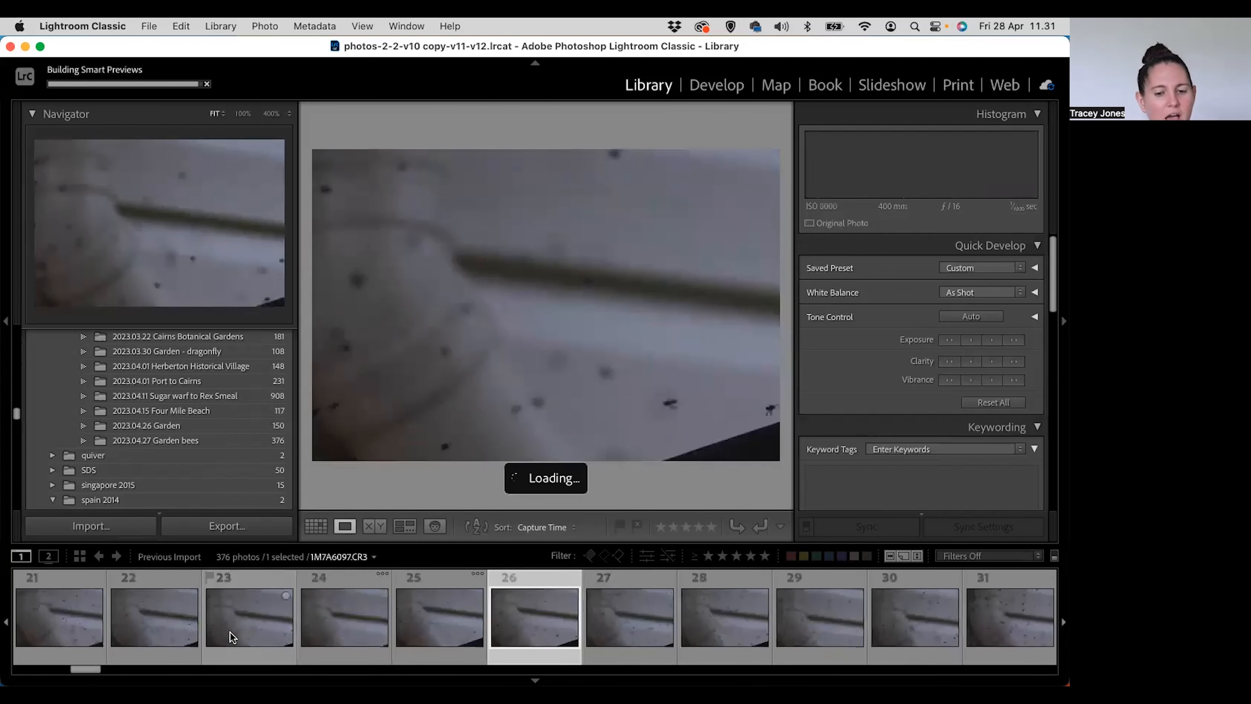
key("Right")
key("Right")
key("Right")
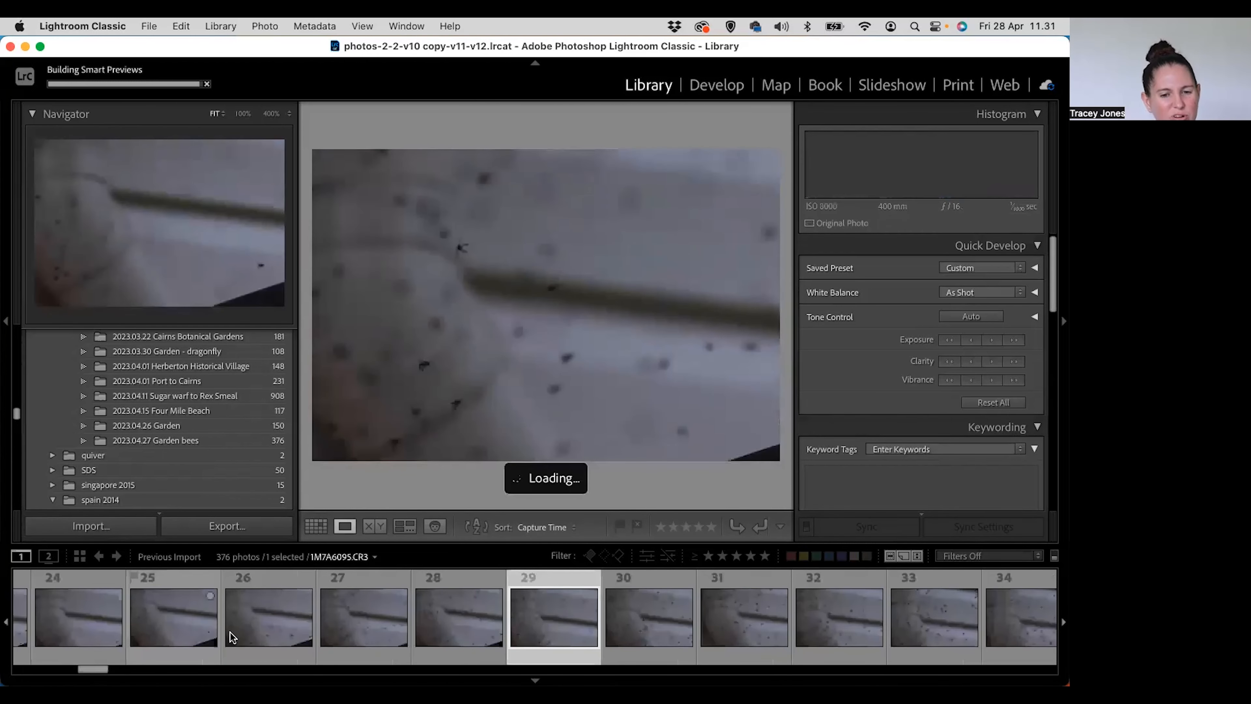
key("Right")
key("Right")
key("Right")
key("Right")
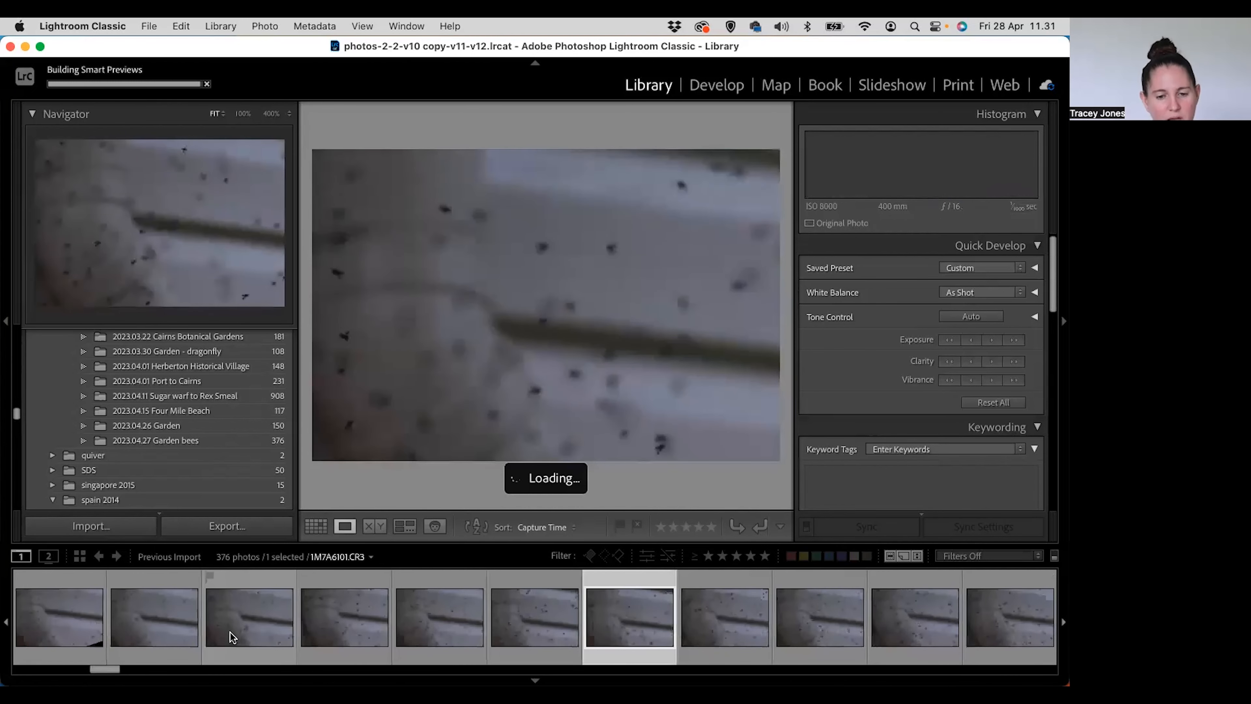
key("Right")
key("Right")
key("Right")
key("Right")
key("Right")
key("Right")
key("Right")
key("Right")
key("Right")
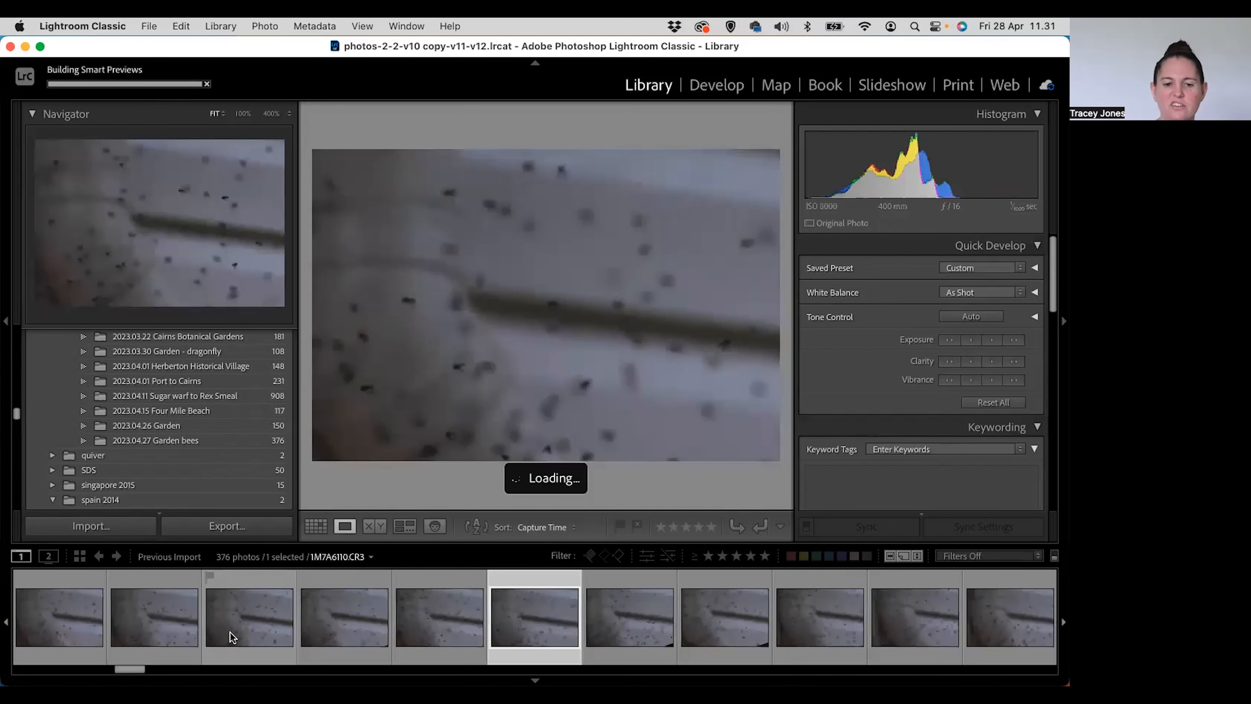
key("Right")
key("Right")
key("Right")
key("Right")
key("Right")
key("Right")
key("Right")
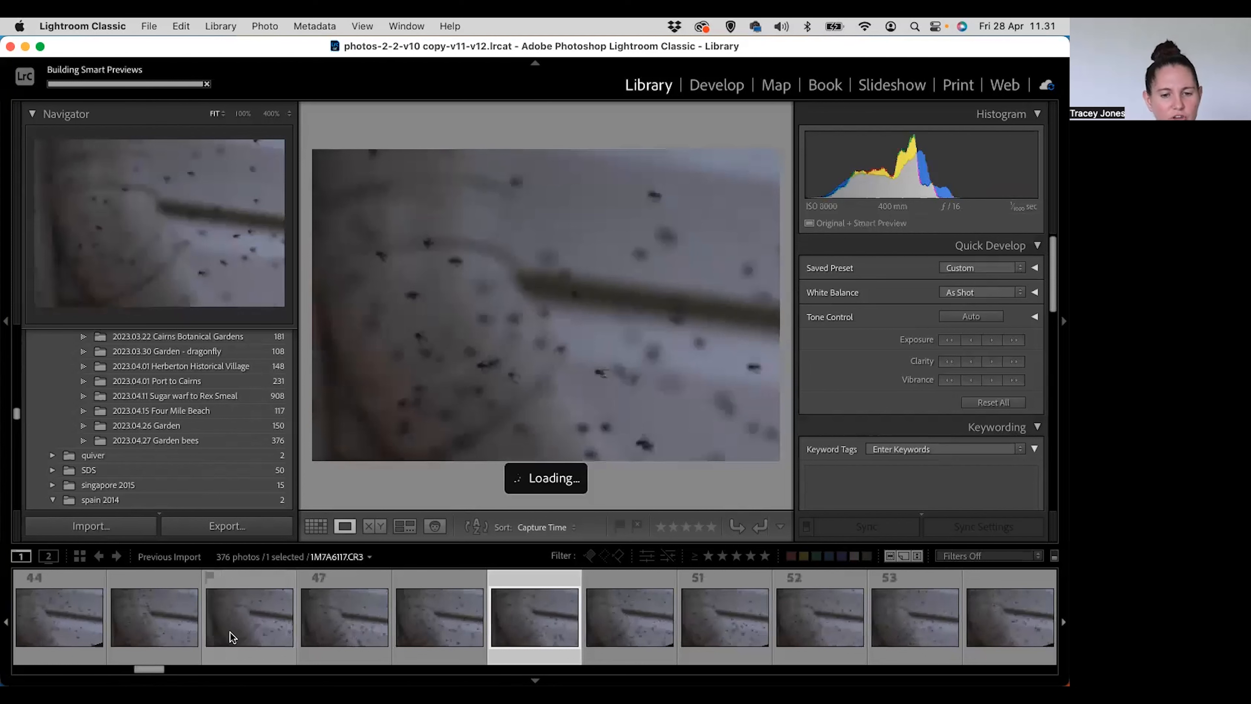
key("Right")
key("Right")
key("Right")
key("Right")
key("Right")
key("Right")
key("Right")
key("Right")
key("Right")
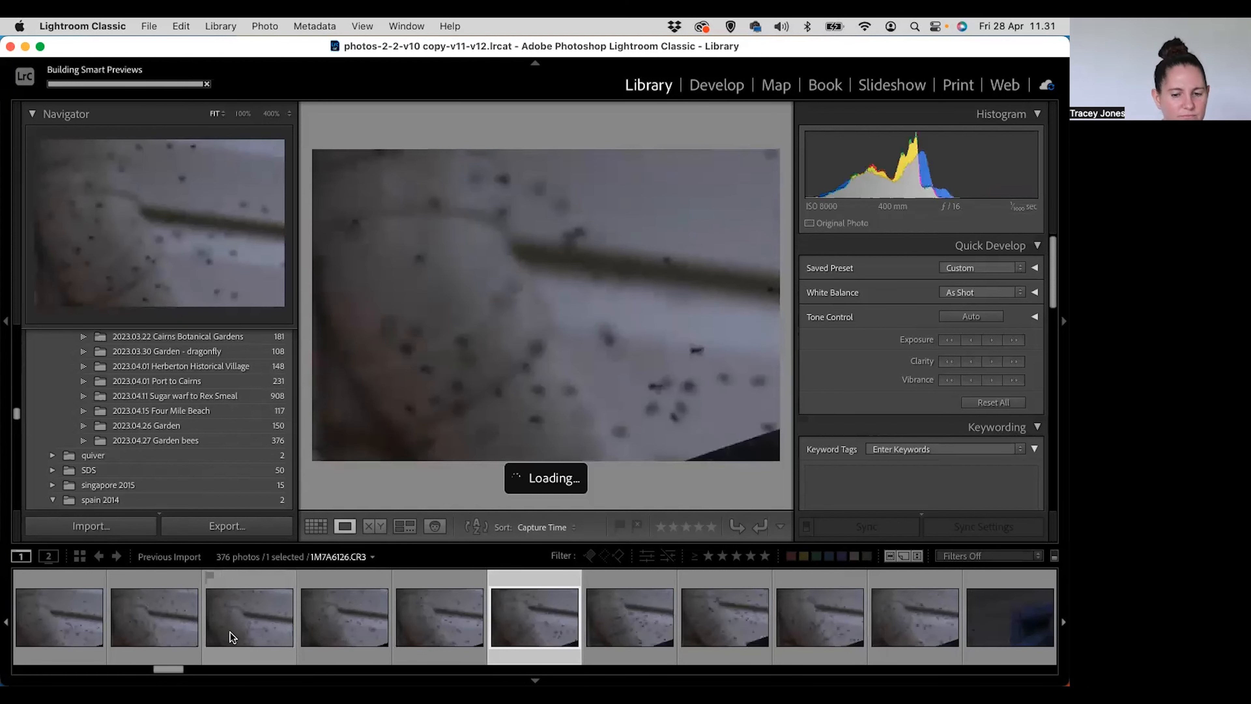
key("Left")
key("Right")
key("Right")
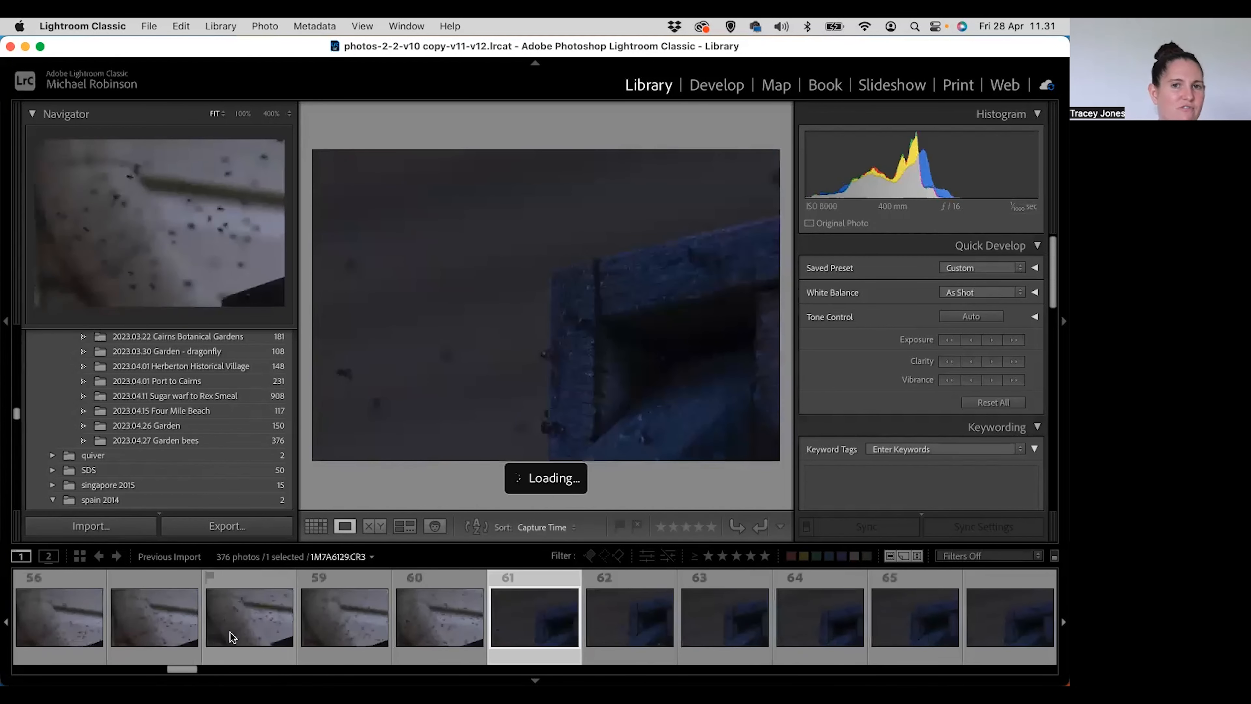
key("Right")
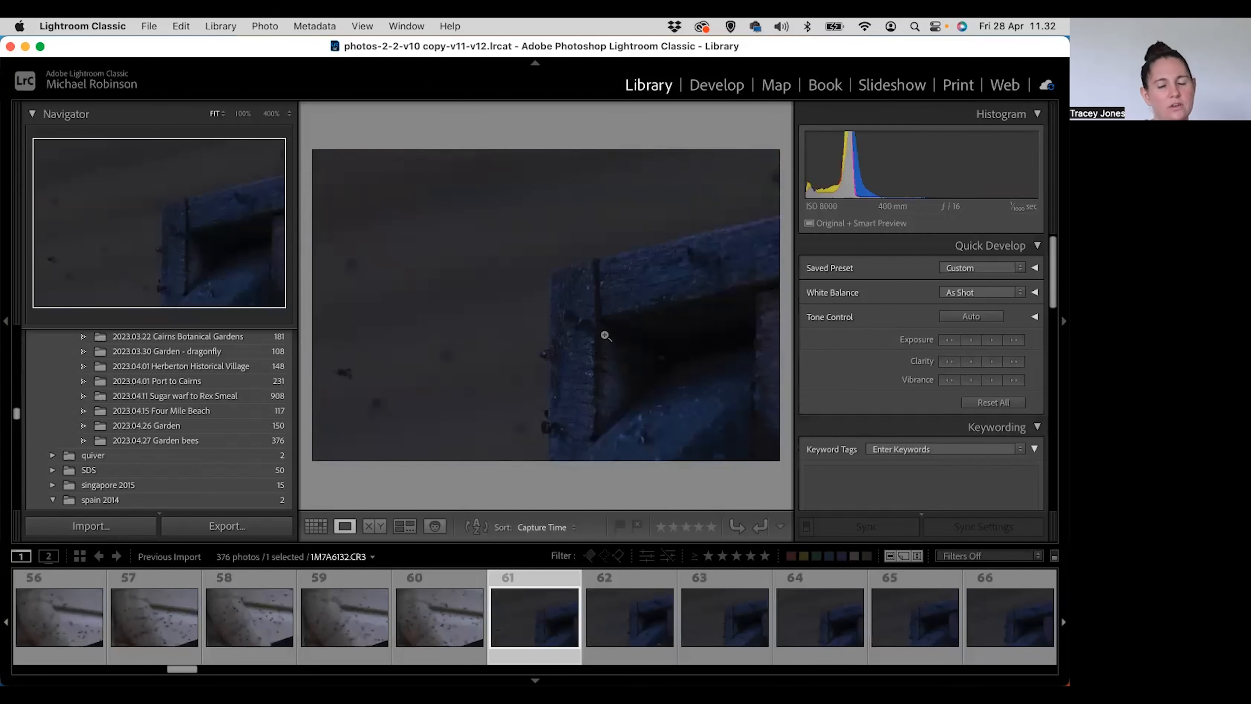
Step: Inspect the bees along the edge of the blue box in photo 61 at 100%, and return to the fitted view
left_click(562, 347)
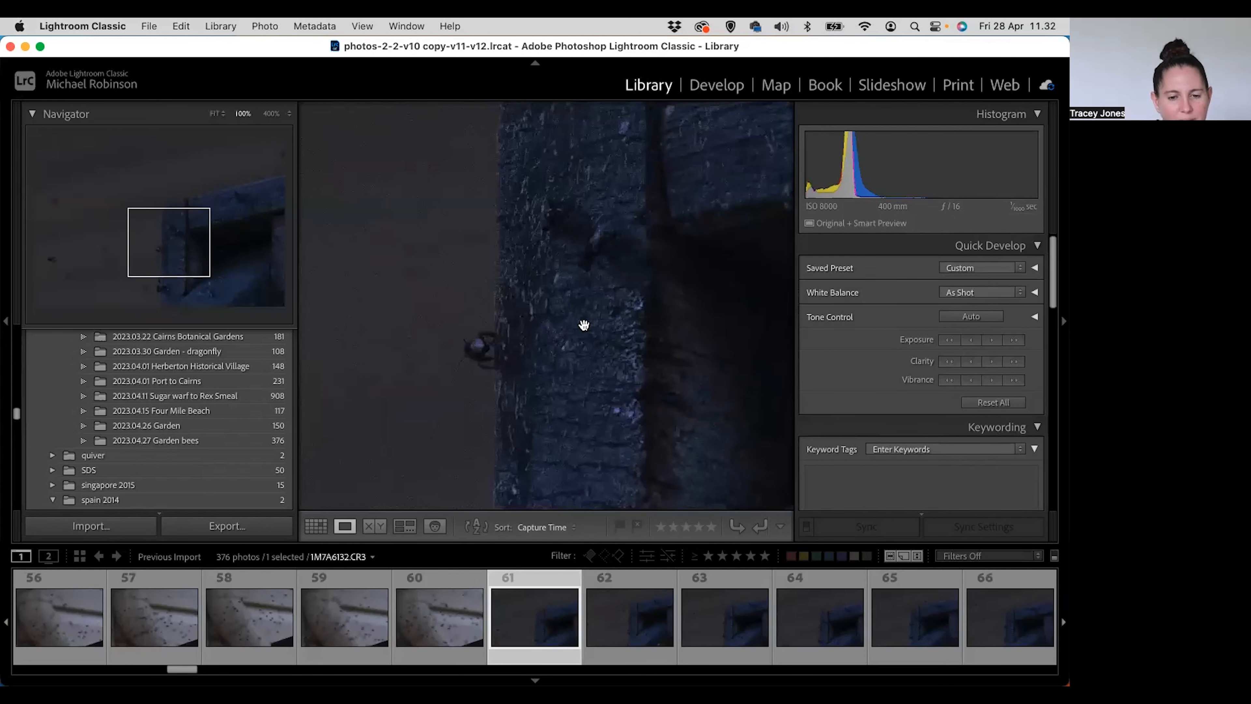
left_click_drag(553, 322, 589, 293)
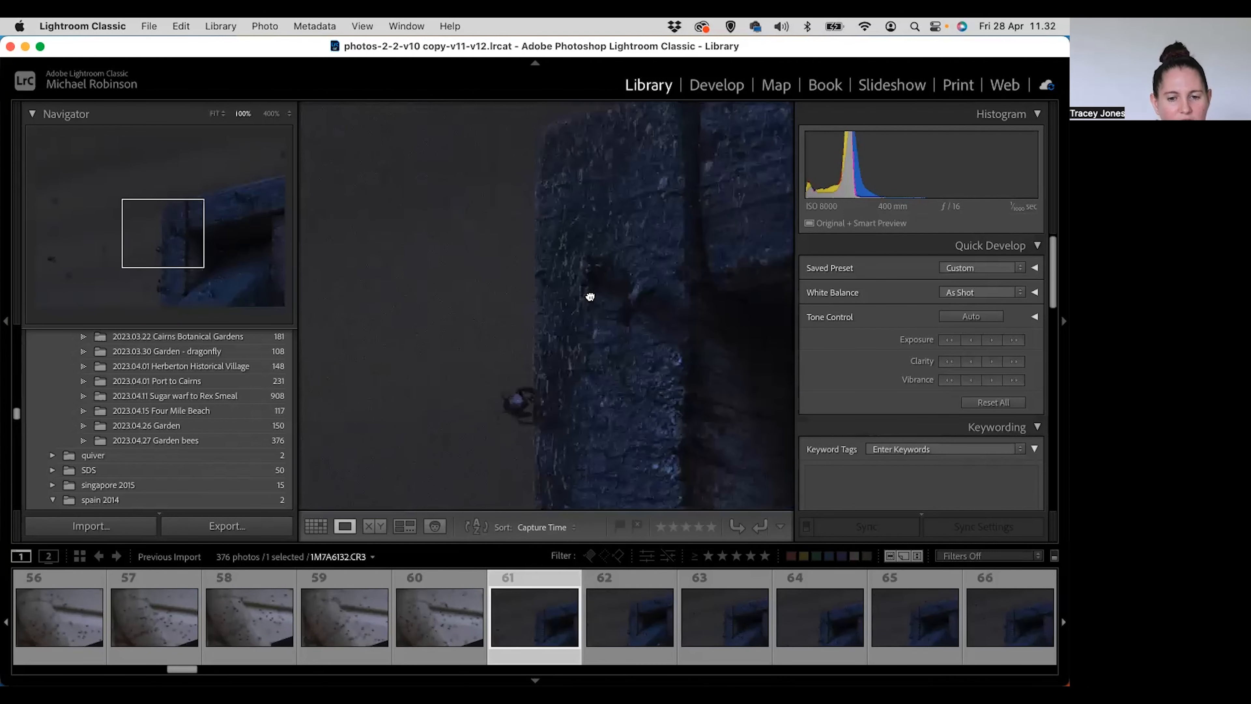
left_click(567, 360)
left_click(539, 415)
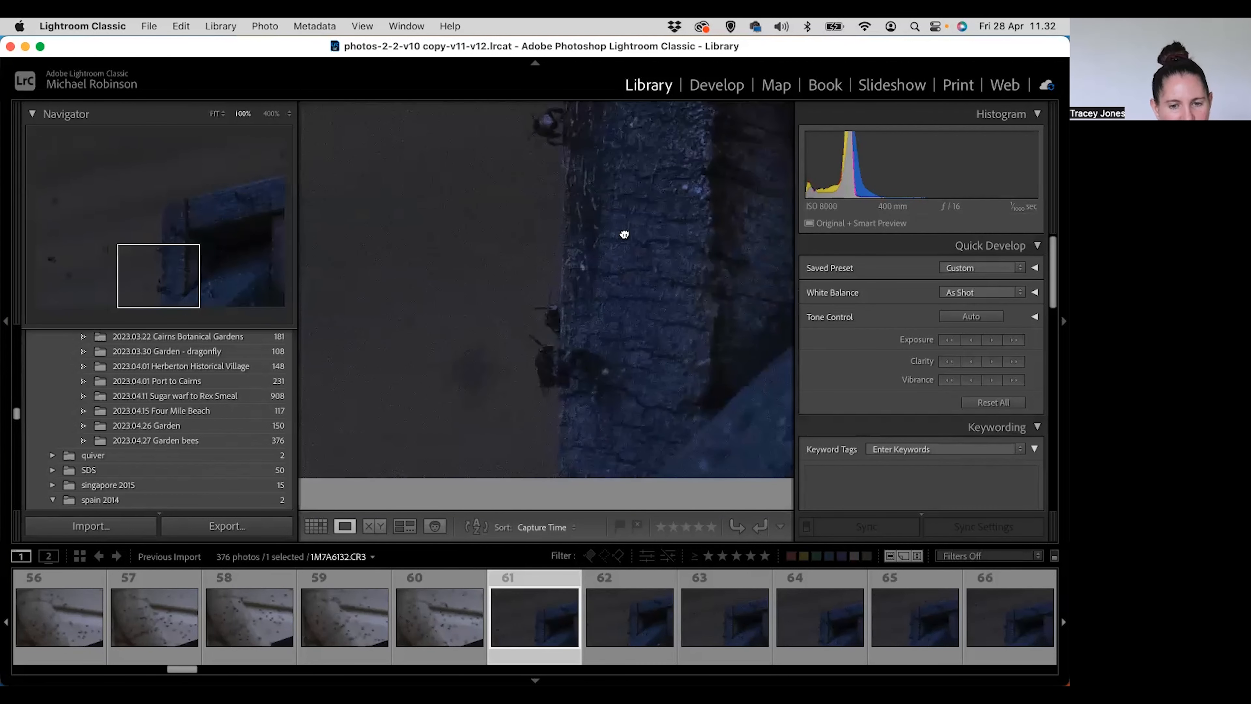
left_click_drag(623, 238, 598, 307)
left_click(598, 307)
key("Right")
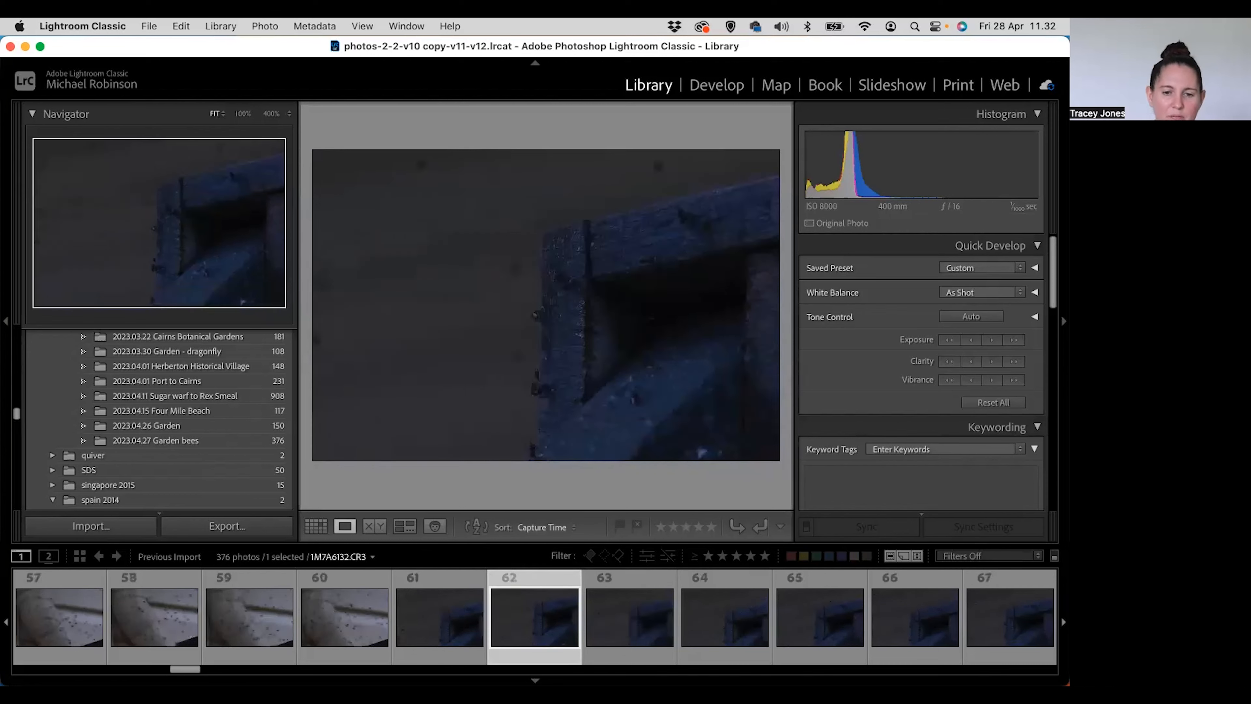
Step: Browse the blue box shots up to photo 69 and check the sharpness of its flying bee at 100%
key("Right")
key("Right")
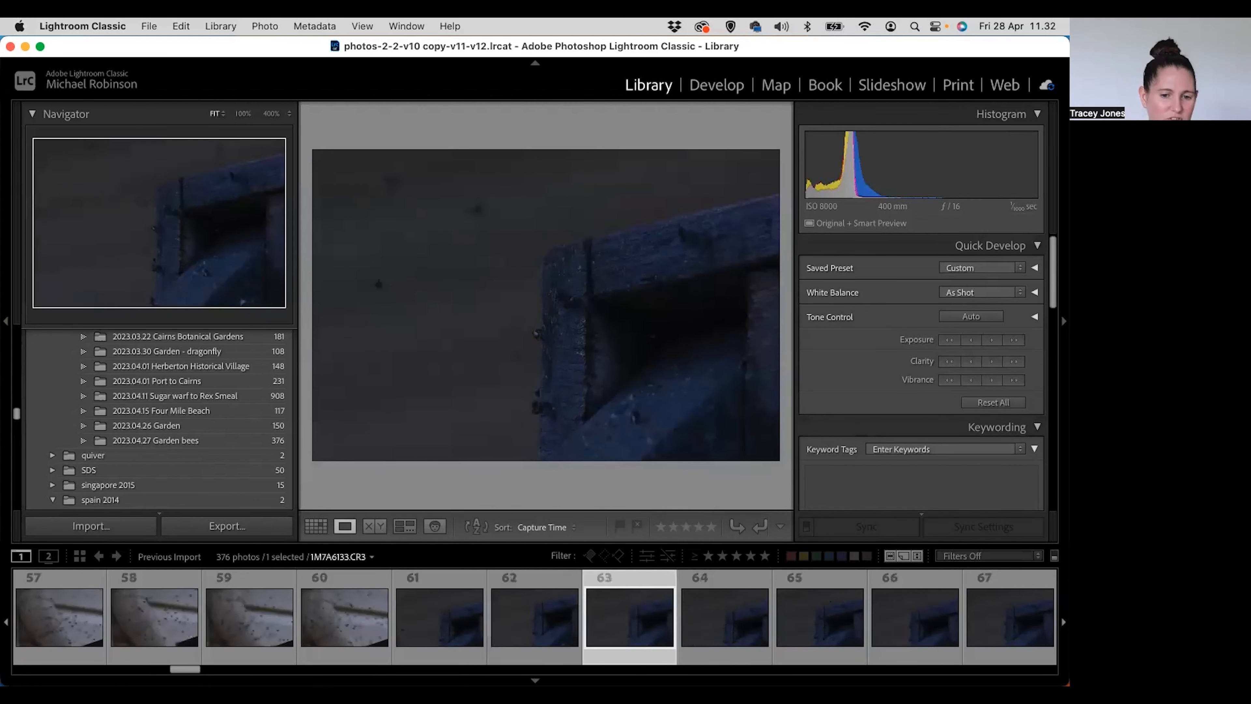
key("Right")
key("Right")
key("Right")
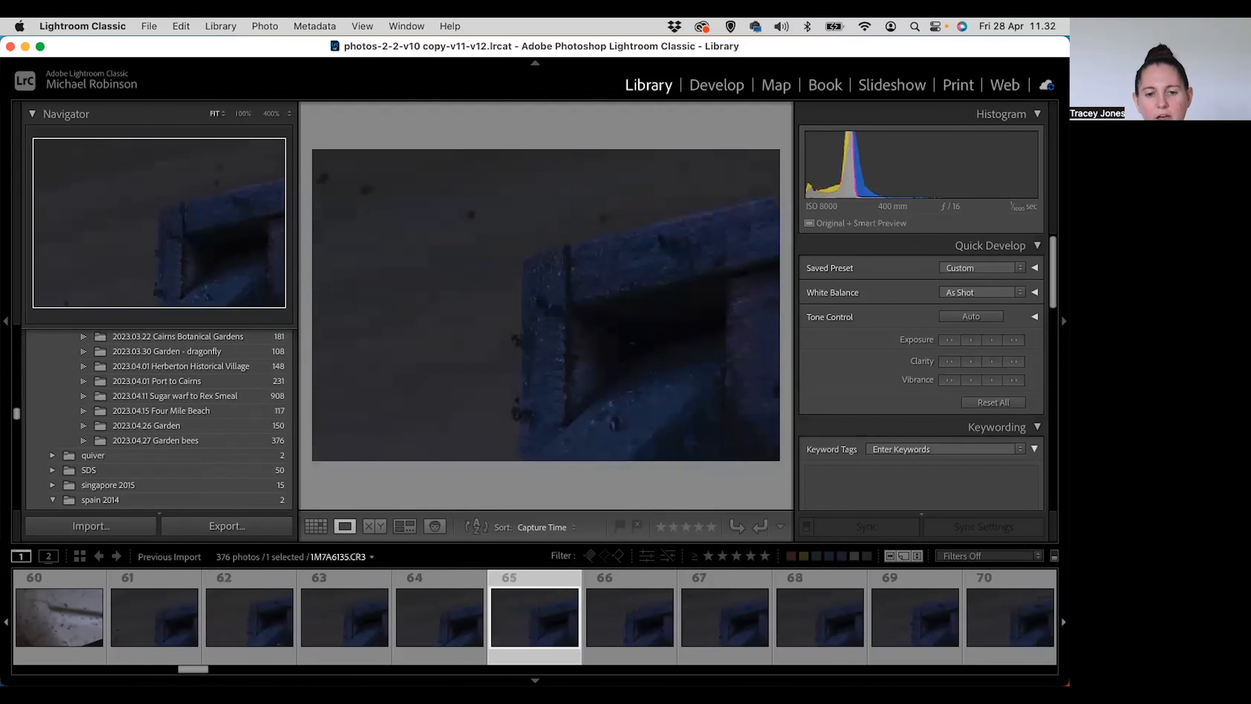
key("Right")
key("Right")
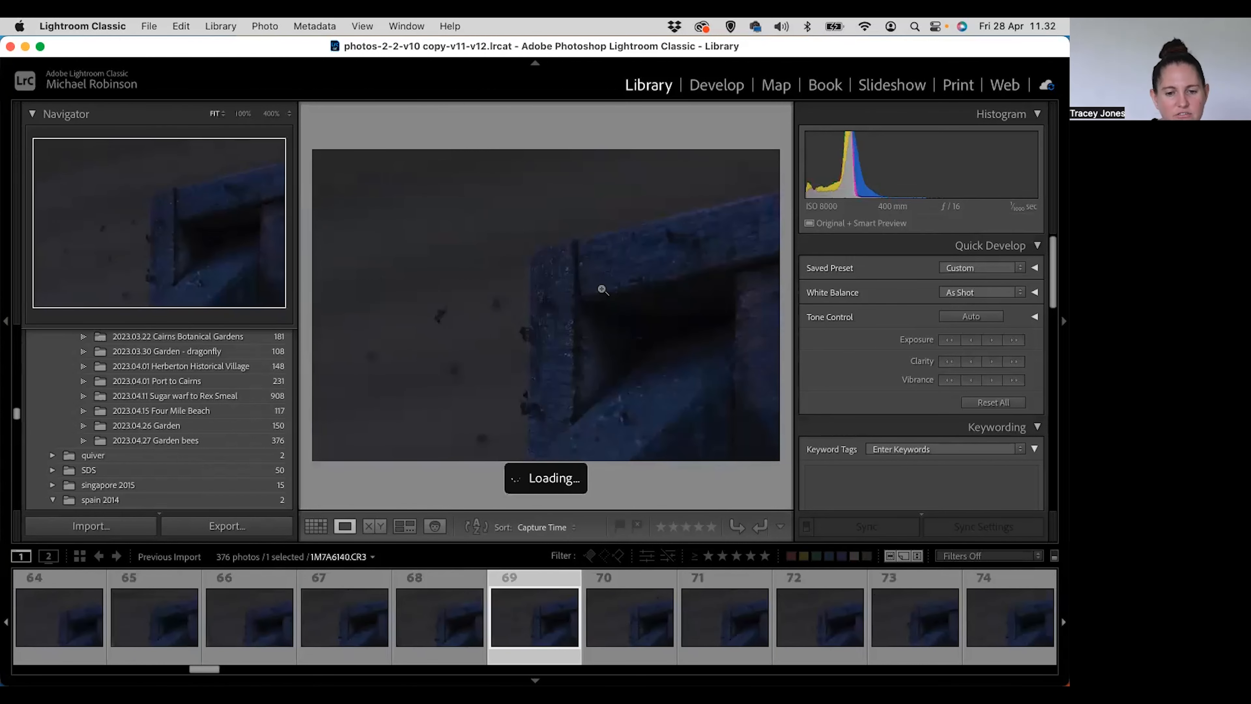
left_click(442, 313)
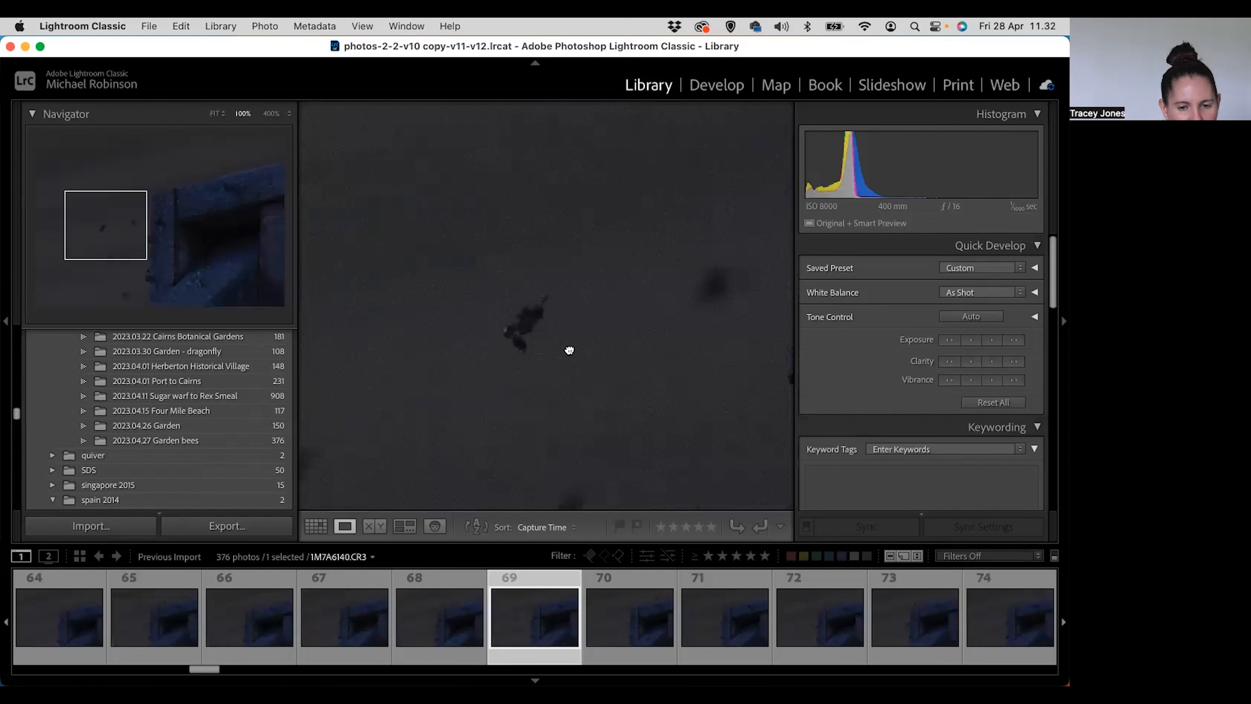
left_click(544, 295)
Step: Continue from photo 70 to photo 77, checking the bees beside the box at 100% in photos 71 to 76
key("Right")
key("Right")
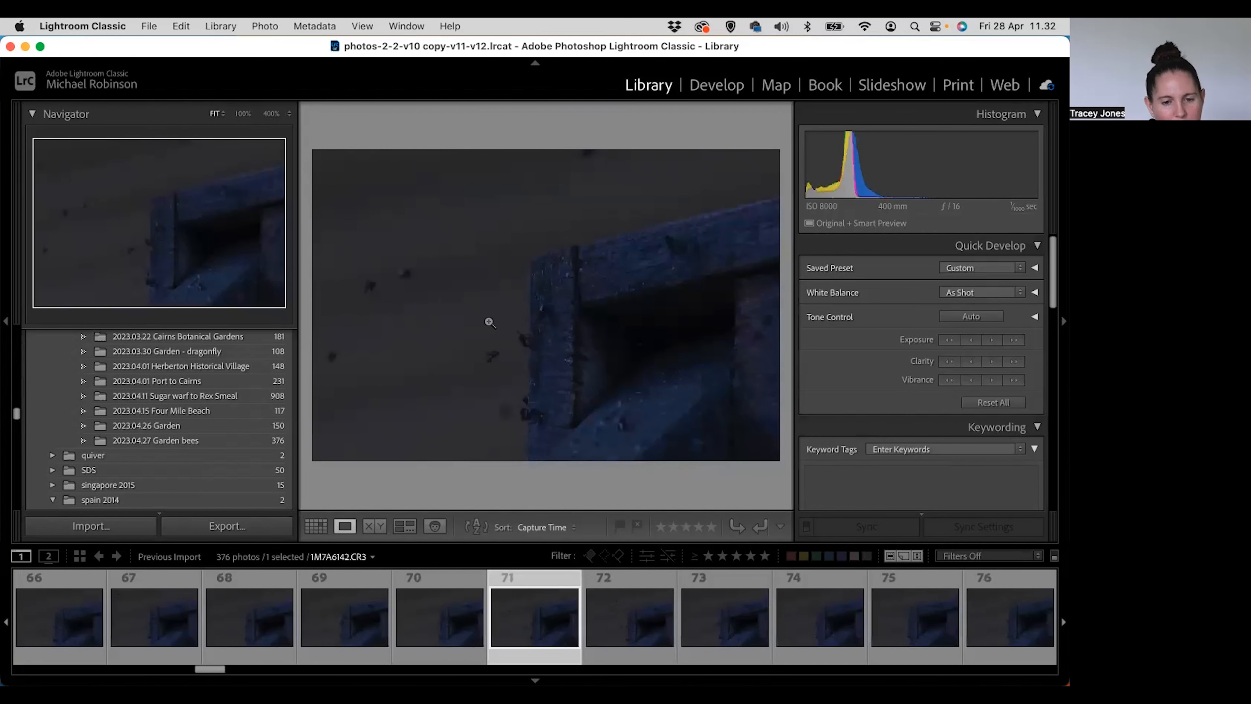
left_click(503, 362)
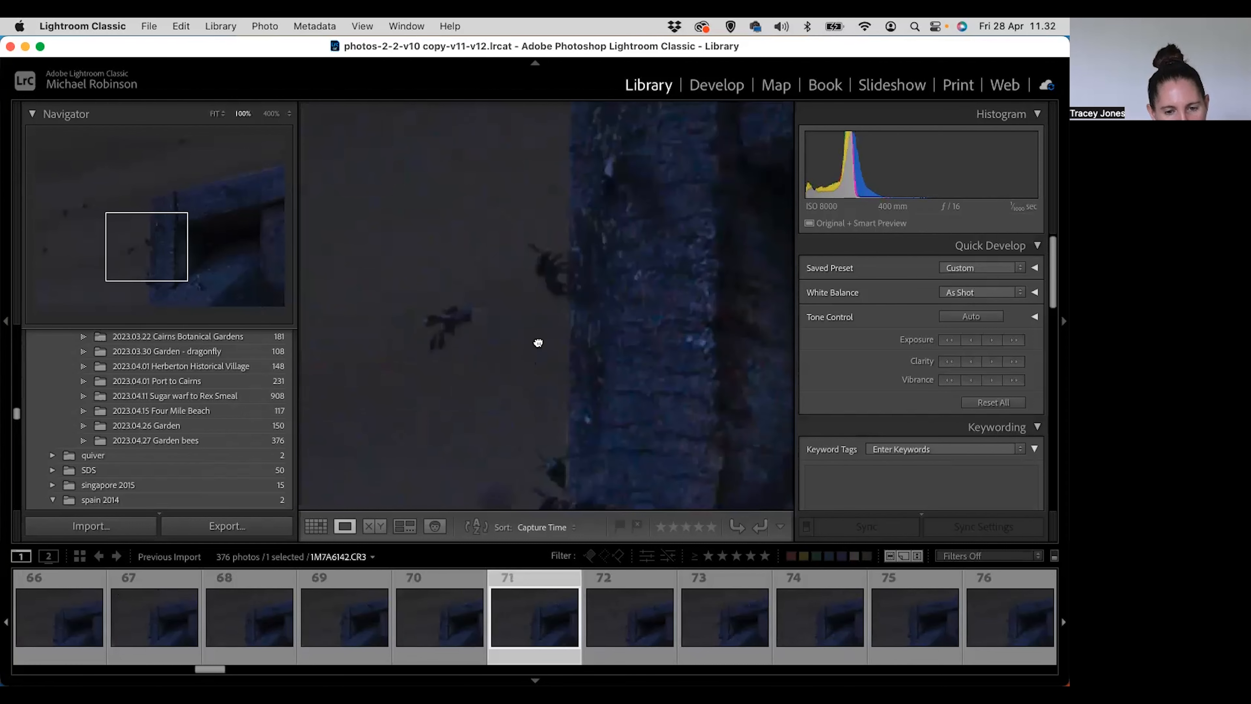
left_click(538, 343)
key("Right")
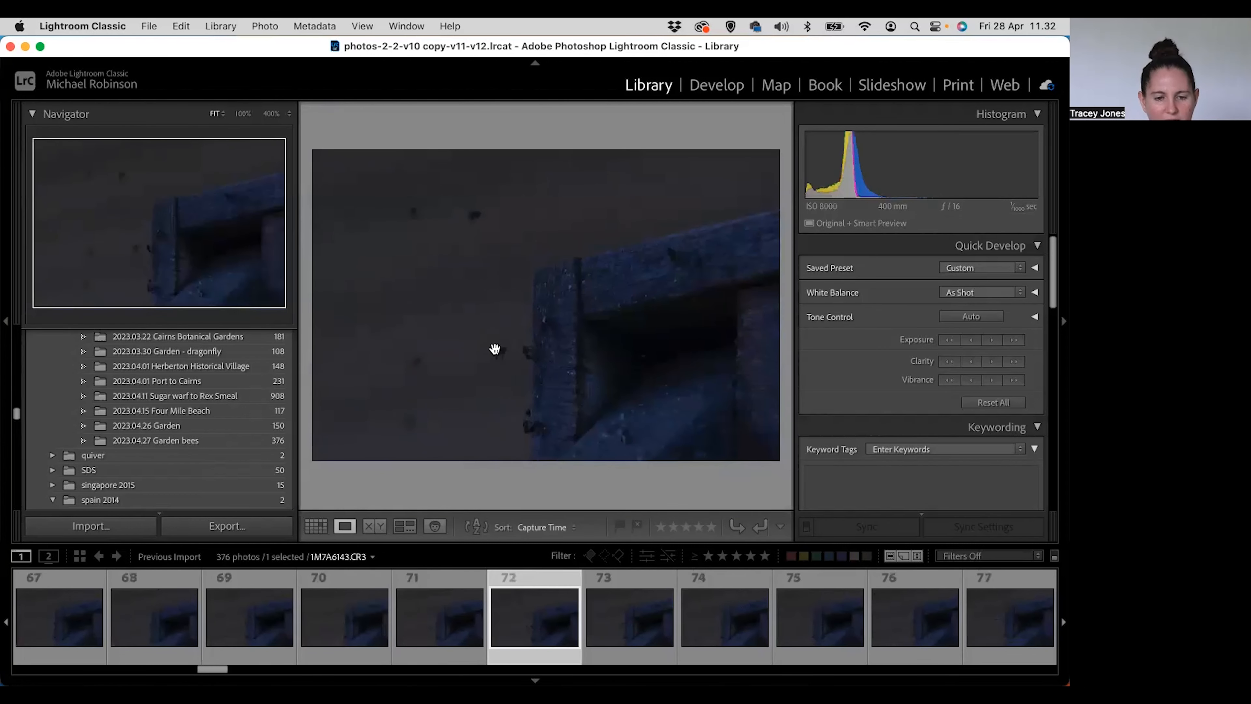
left_click(495, 349)
key("Right")
key("Right")
key("Right")
key("Right")
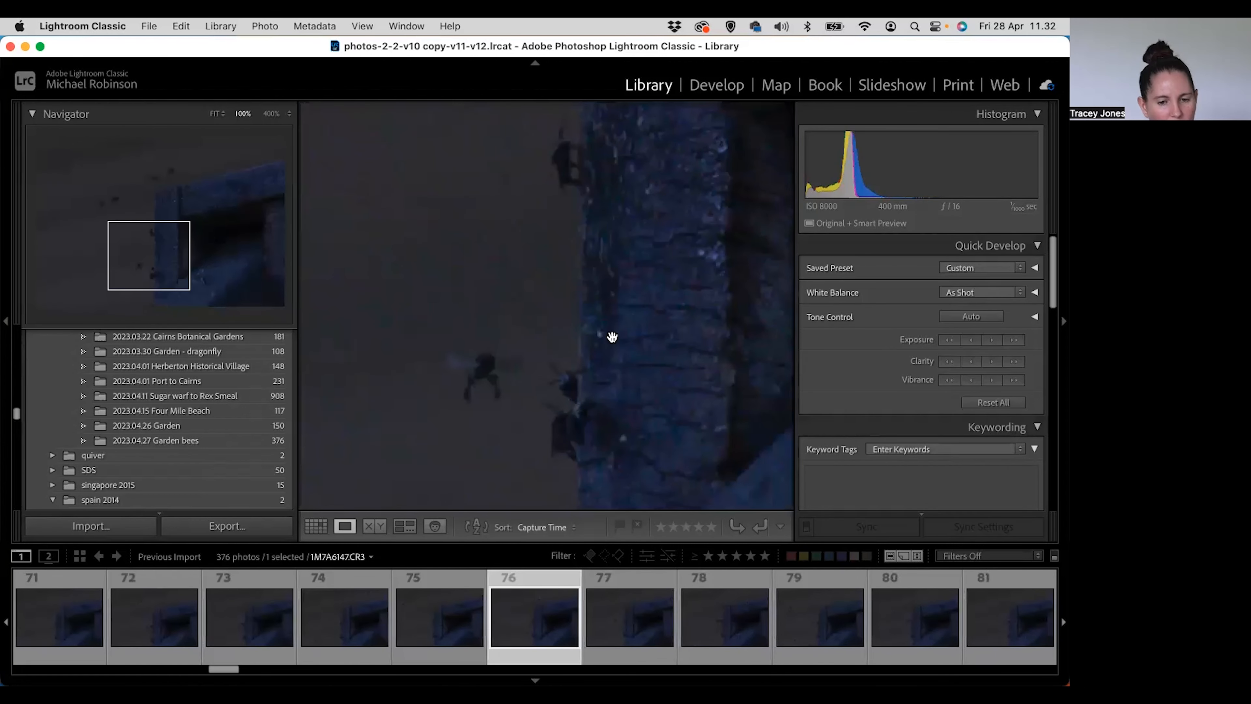
key("Right")
left_click(495, 338)
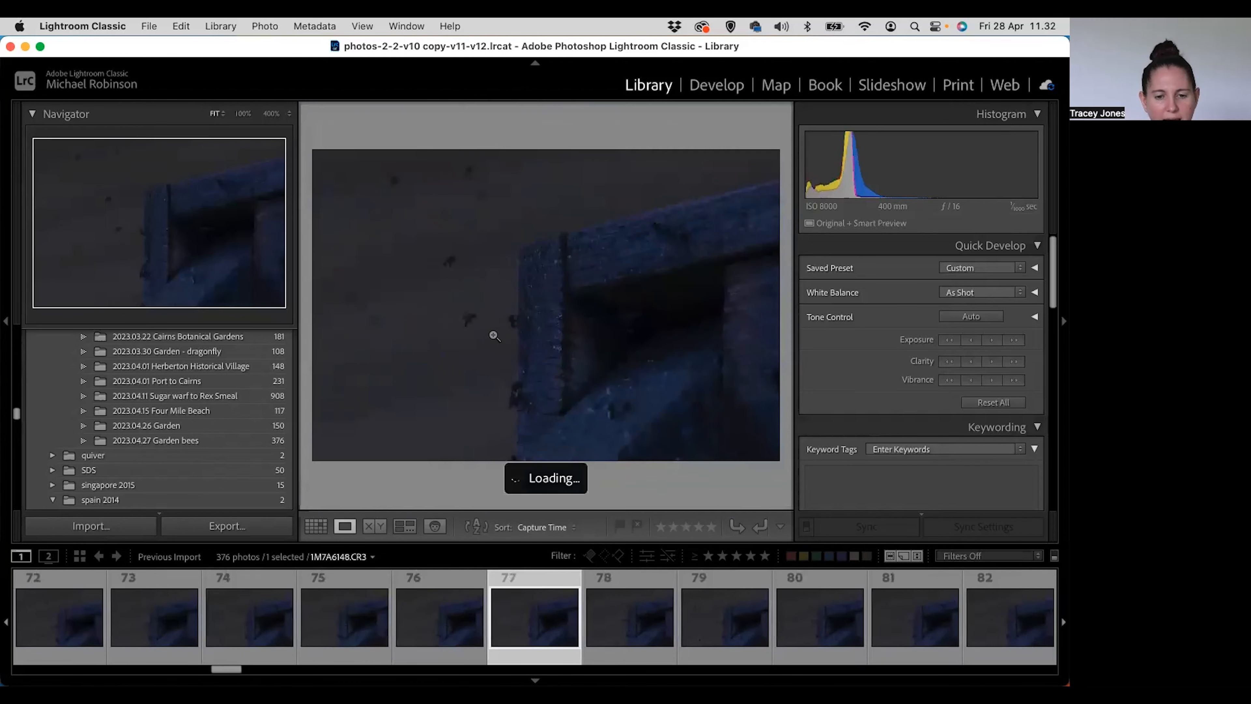
Step: Check the bees in photos 77 and 78 close up, and move on to photo 79
left_click(447, 266)
key("Right")
left_click(628, 394)
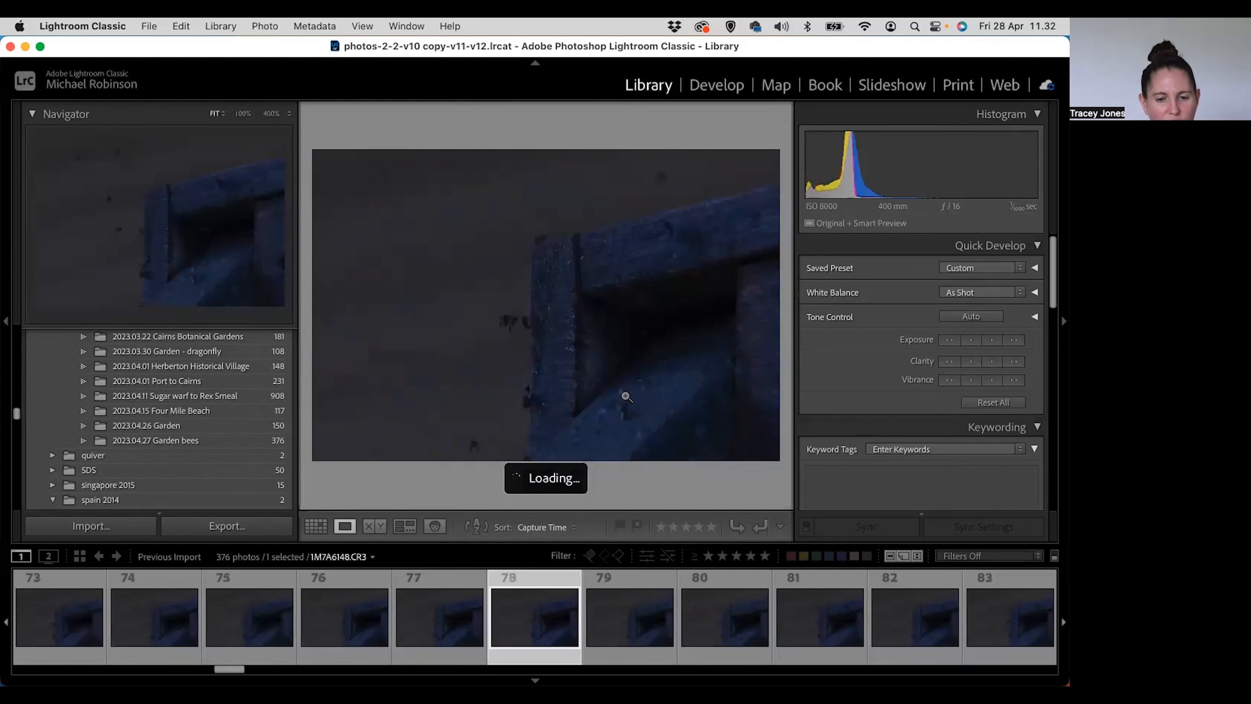
left_click(542, 346)
key("Right")
left_click(595, 364)
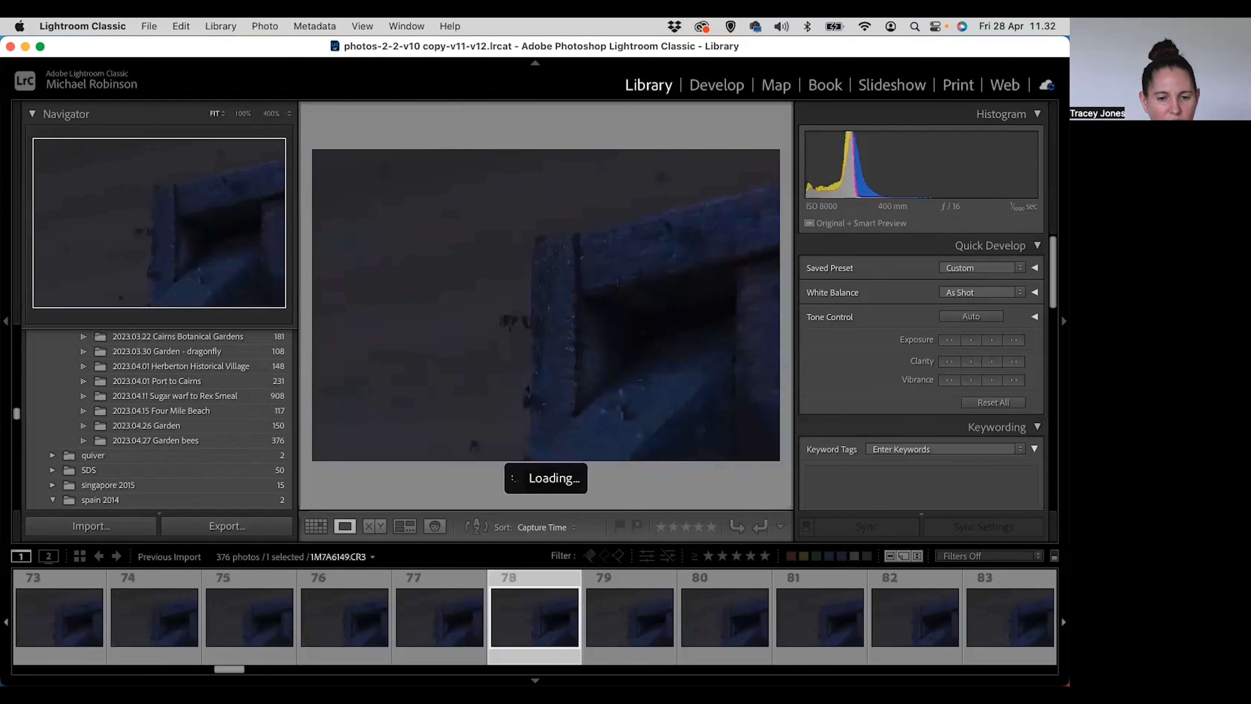
key("Right")
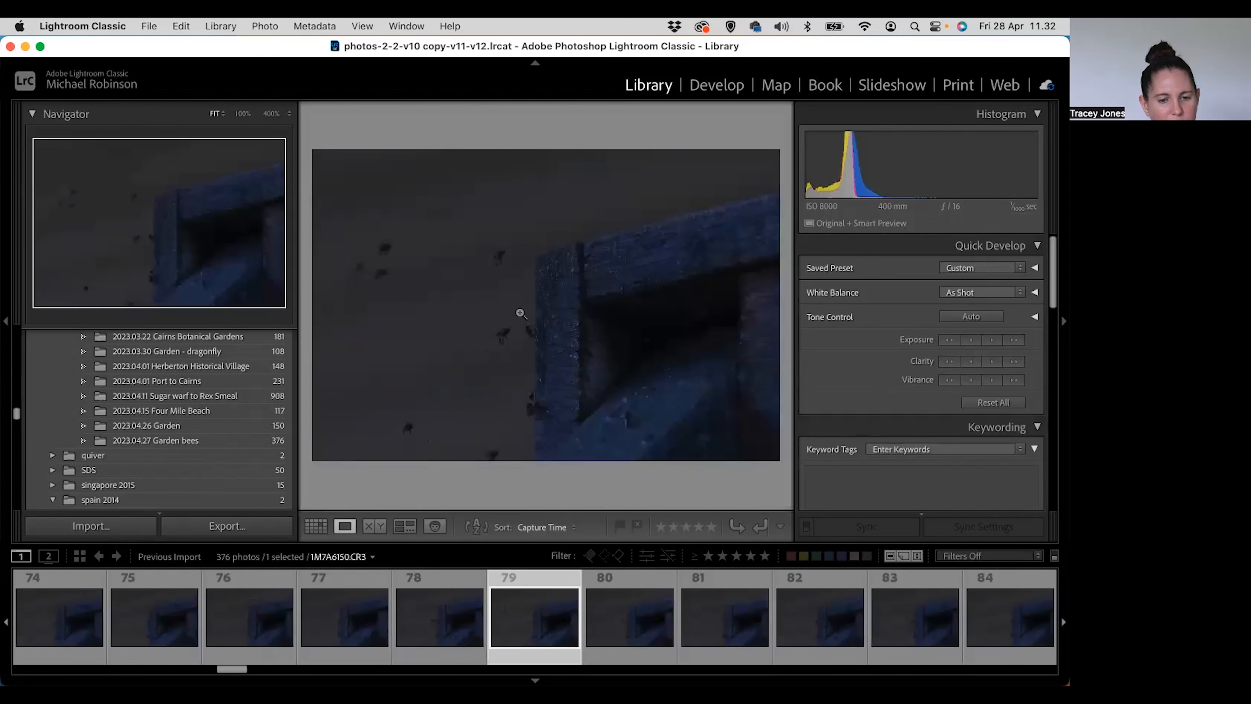
Step: Compare the flying bees in photos 79 and 80 at 100%, and rate photo 80 (1M7A6151.CR3) one star
left_click(510, 338)
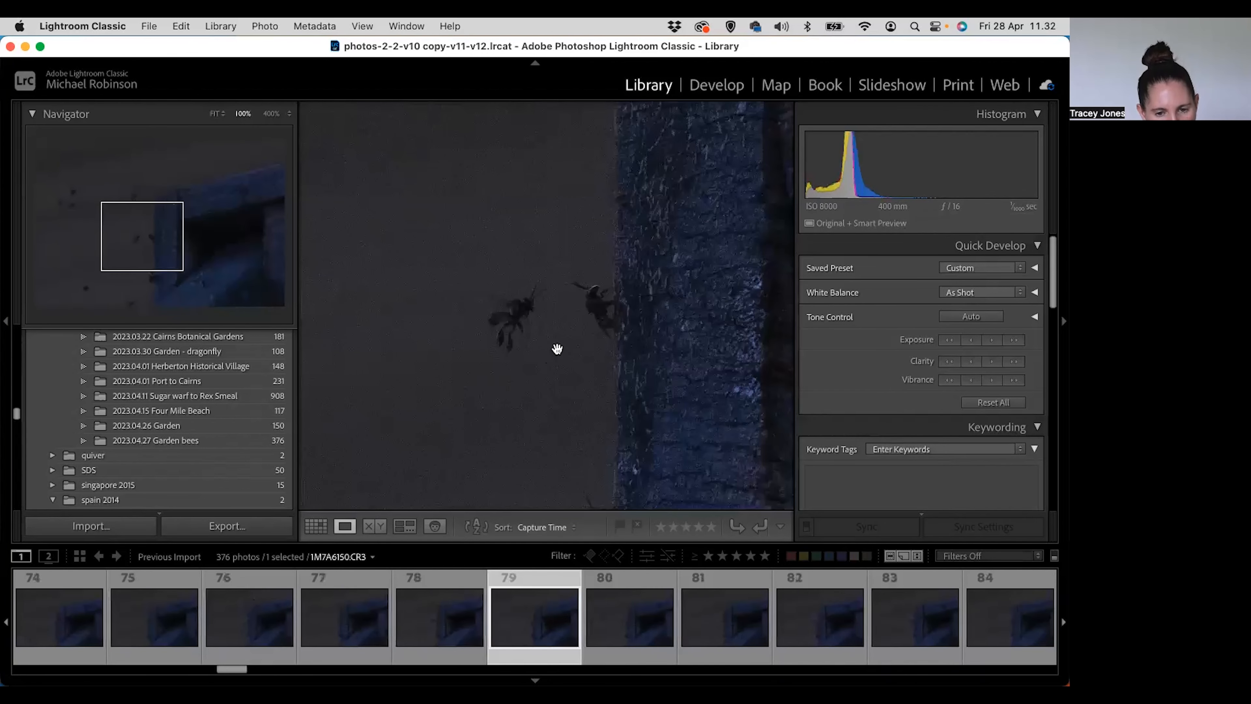
key("Right")
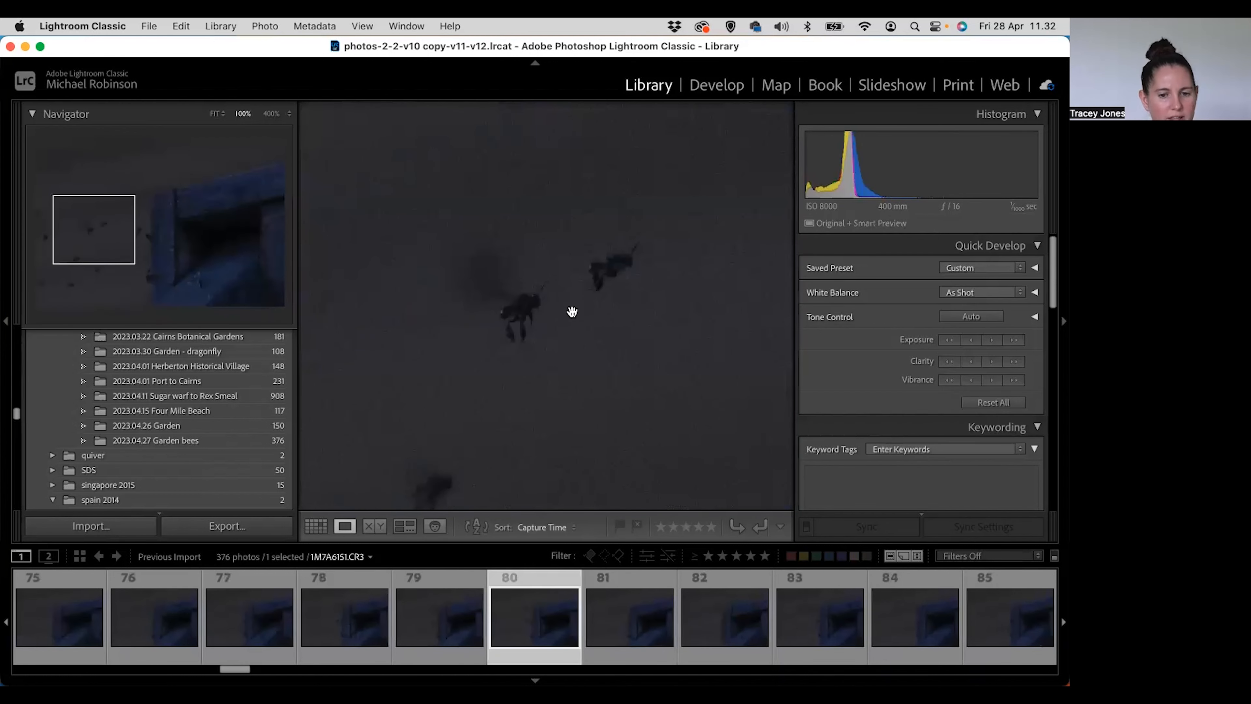
left_click(573, 314)
key("bracketright")
Step: Review the following blue box shots past photo 87, checking the bees in photo 86 at 100%
key("Right")
key("Right")
key("Right")
key("Right")
key("Right")
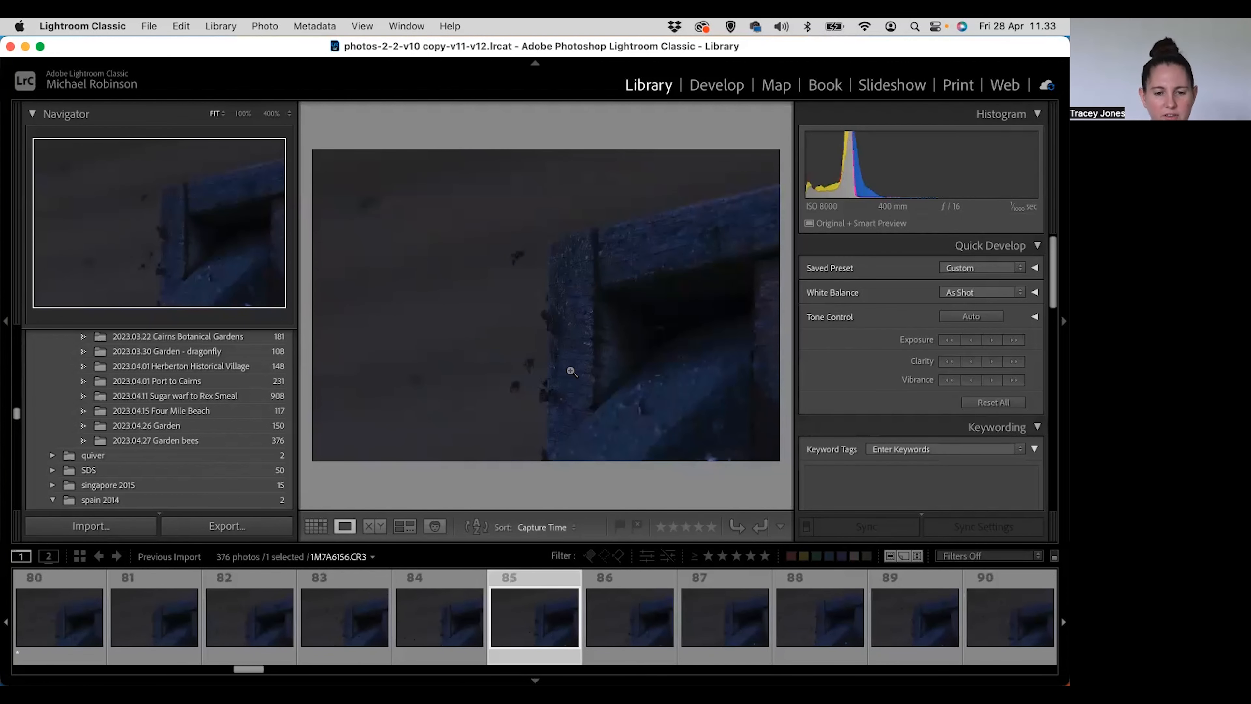
key("Right")
key("z")
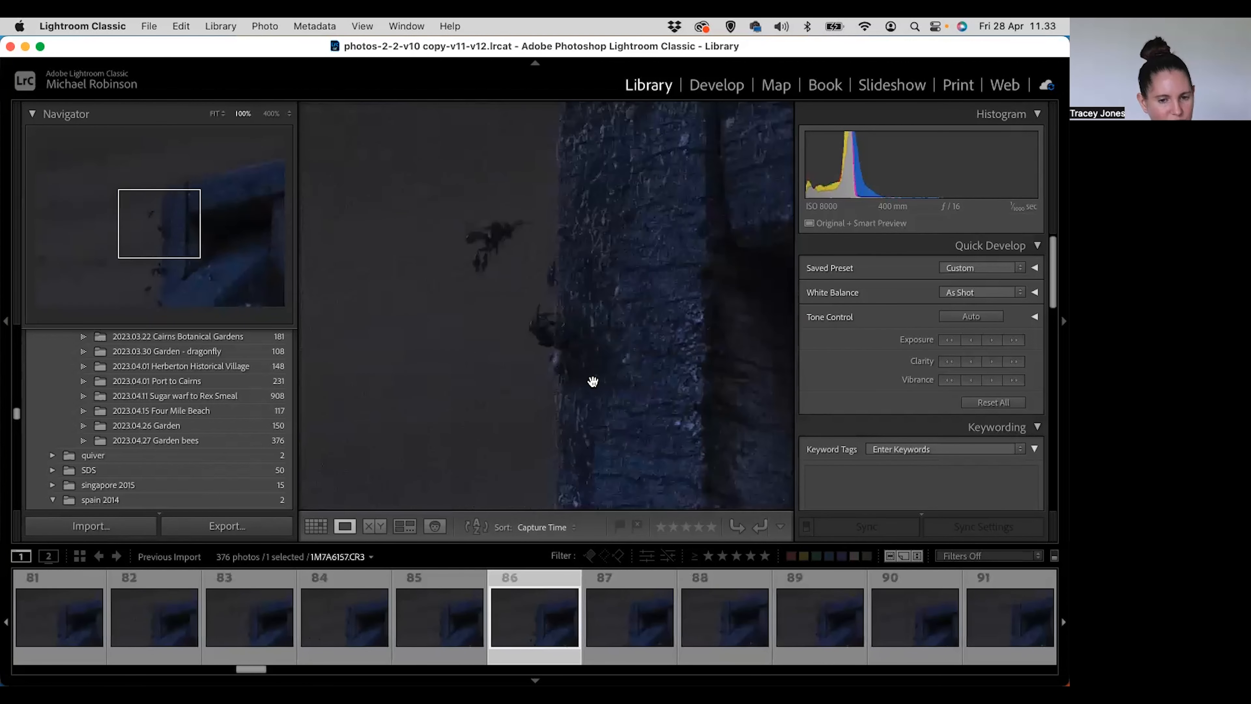
left_click(594, 383)
key("Right")
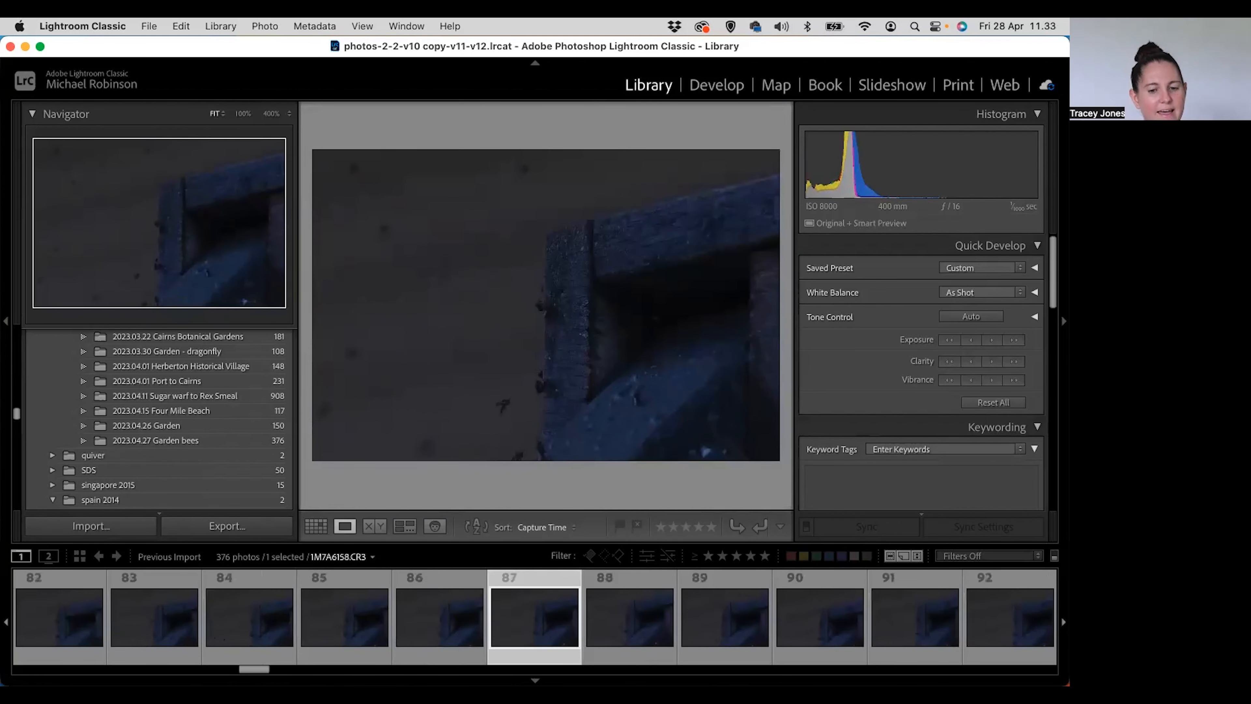
key("Right")
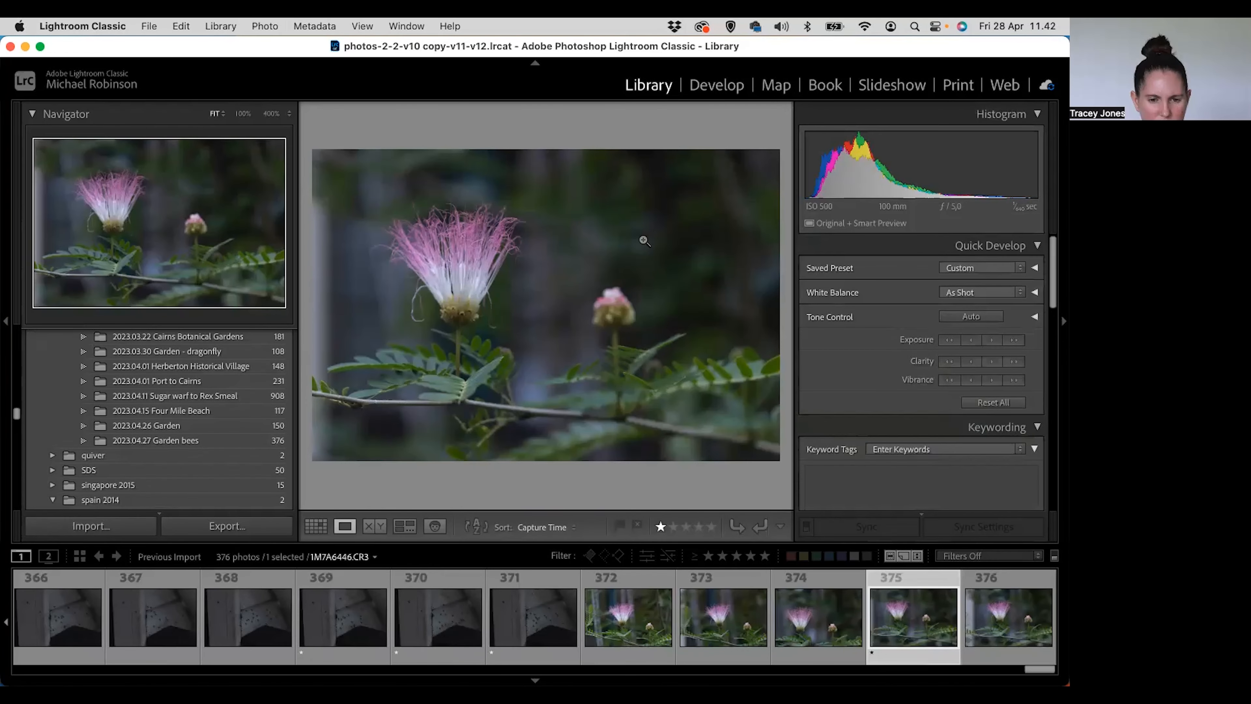
Step: Filter the previous import to rated photos, and look through the starred shots as a thumbnail grid from the beginning
left_click(976, 556)
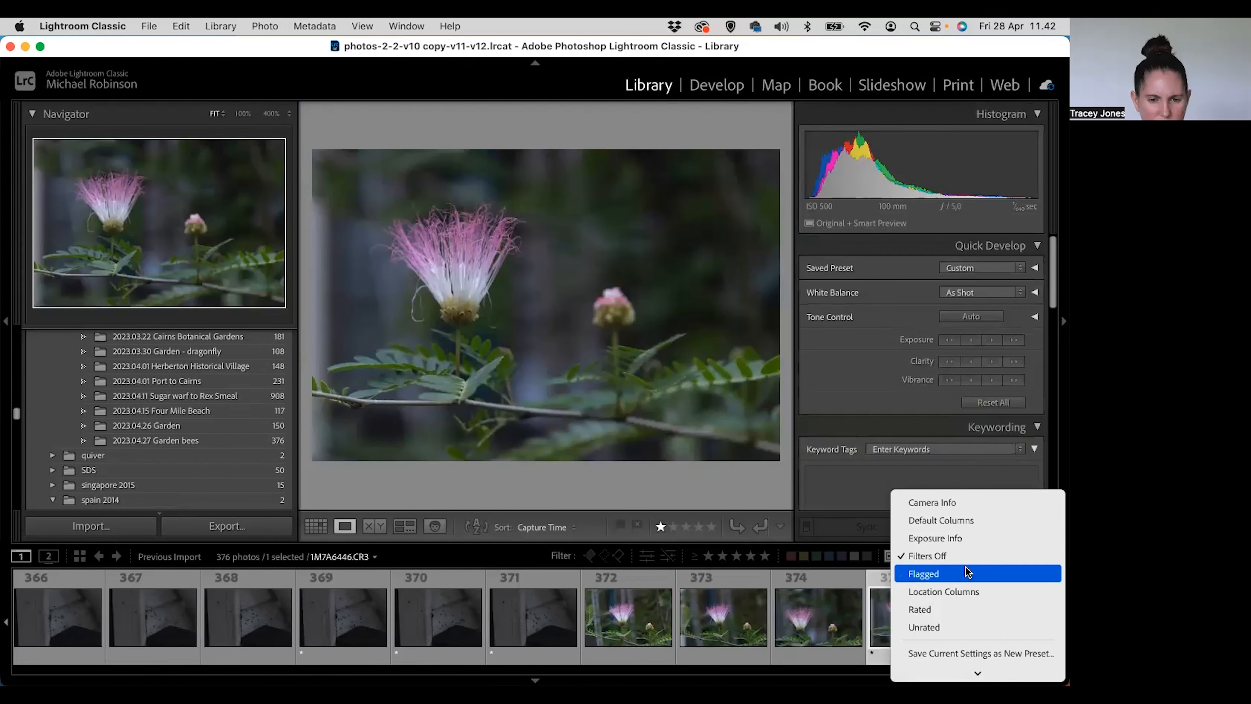
left_click(945, 611)
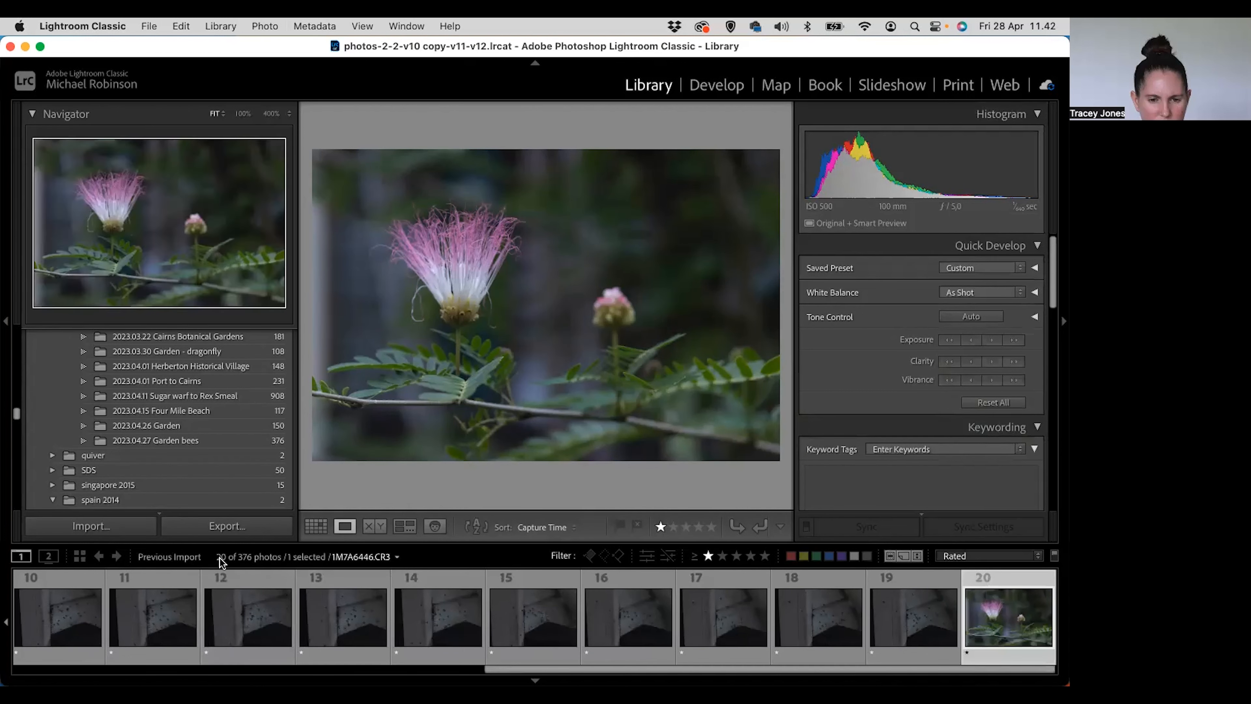
left_click(318, 525)
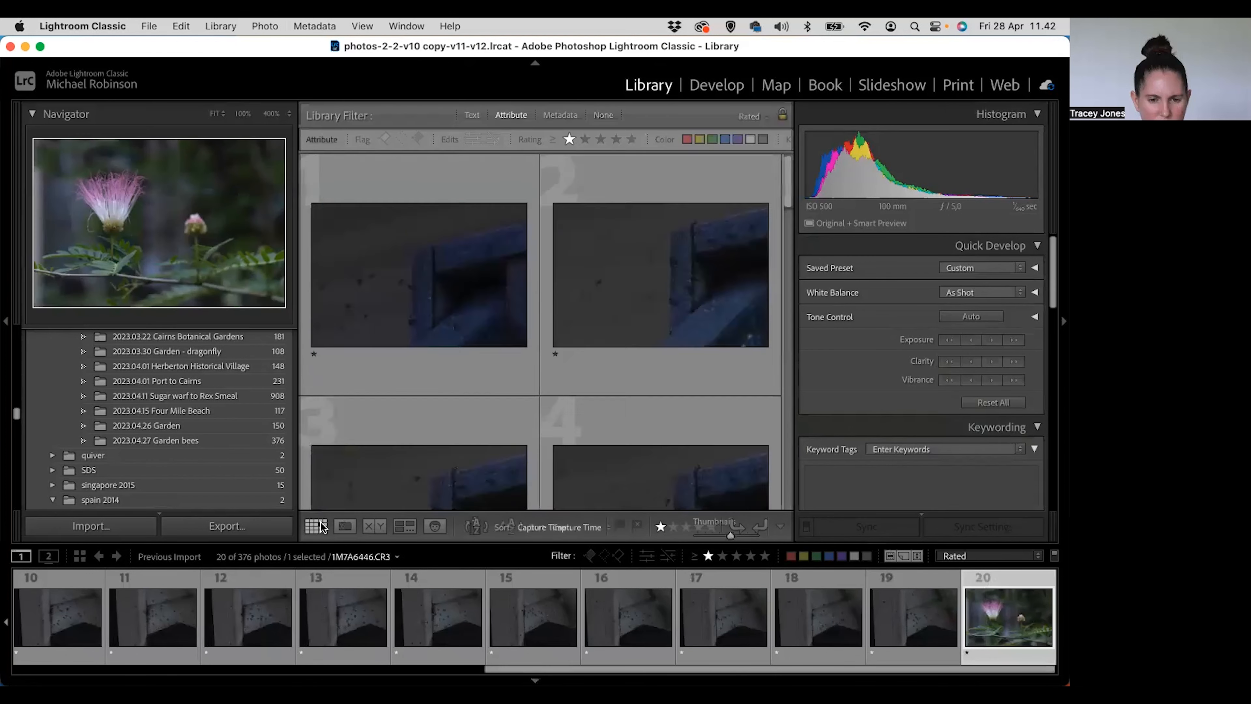
scroll(492, 458, "up", 5)
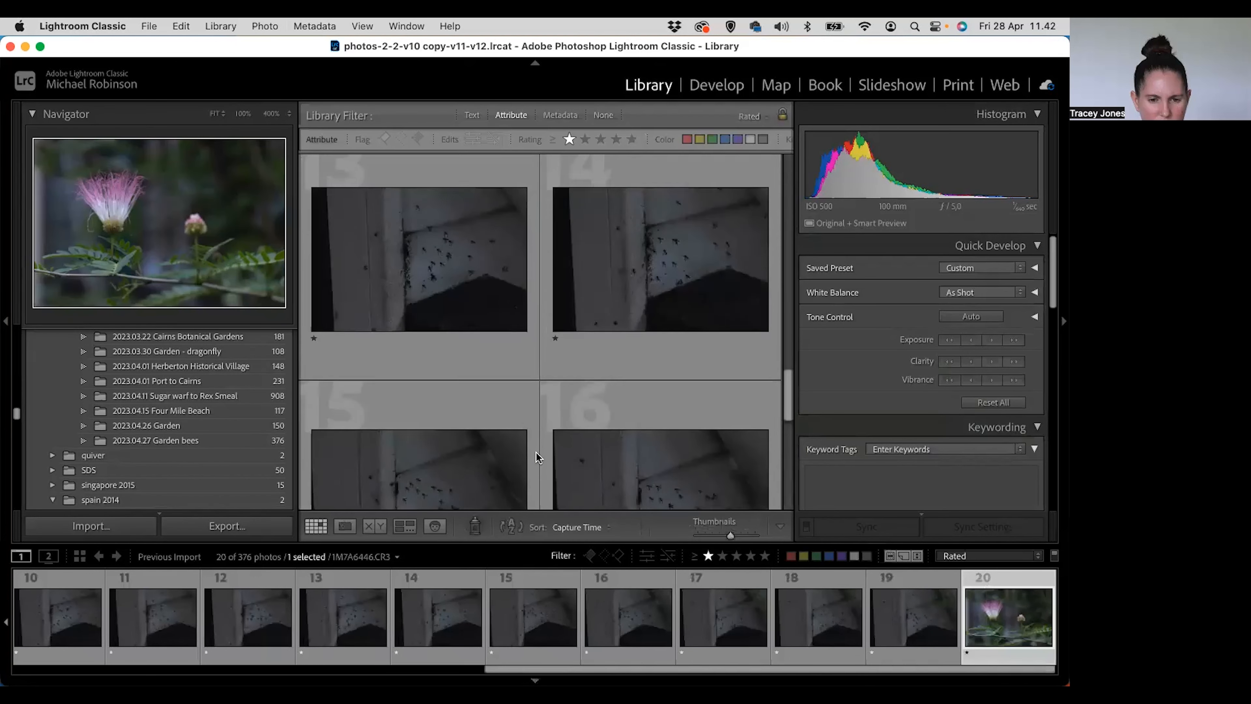
scroll(538, 458, "up", 8)
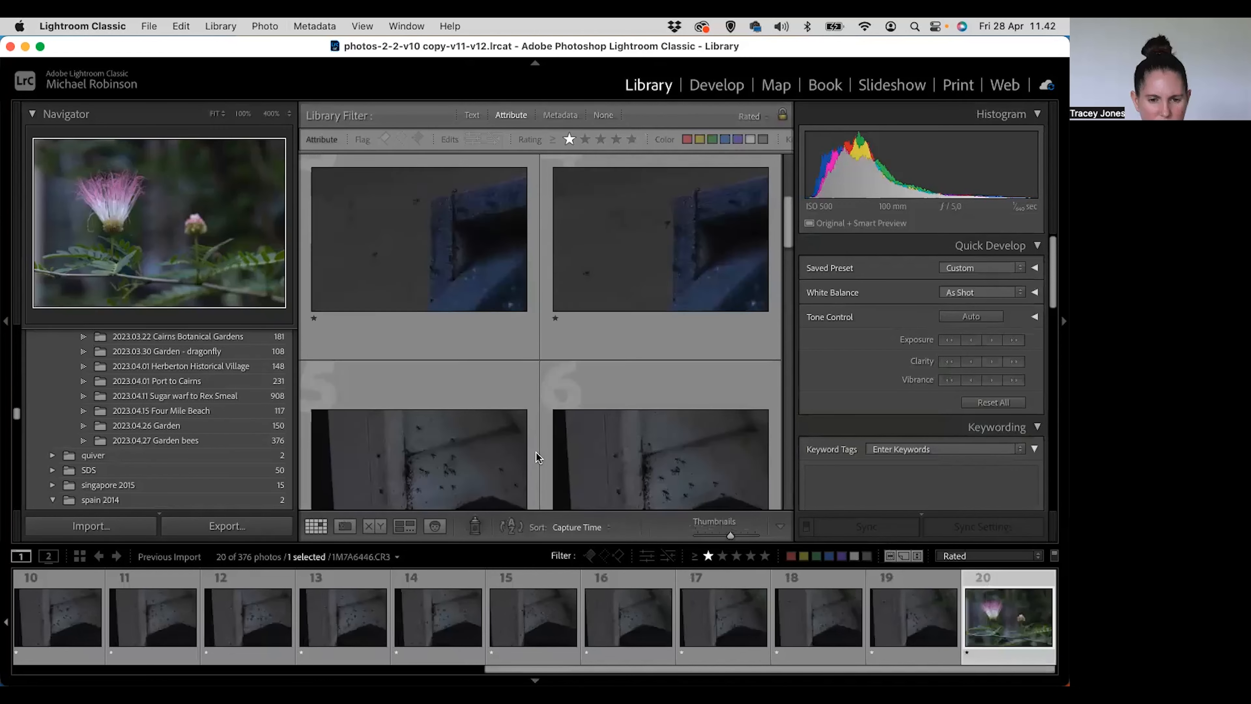
scroll(538, 457, "up", 3)
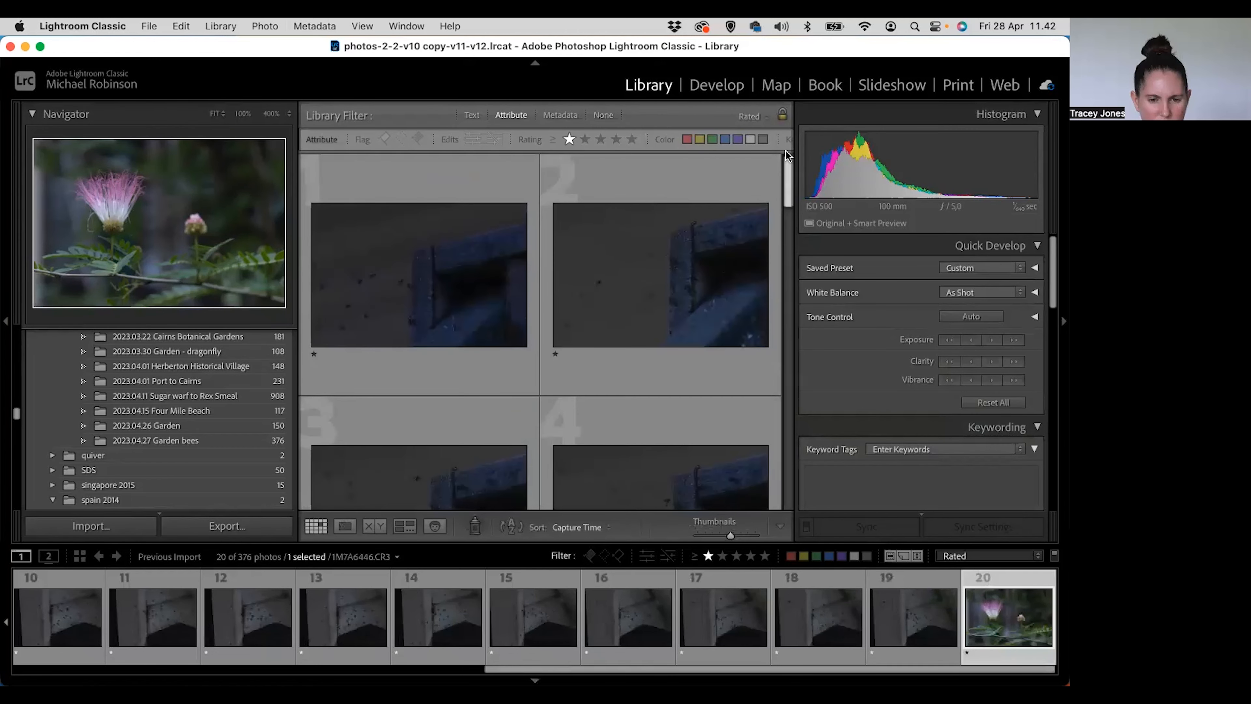
Step: Open the first rated photo (1M7A6151.CR3) in Develop, and hide the presets side panels and the module picker
left_click(529, 199)
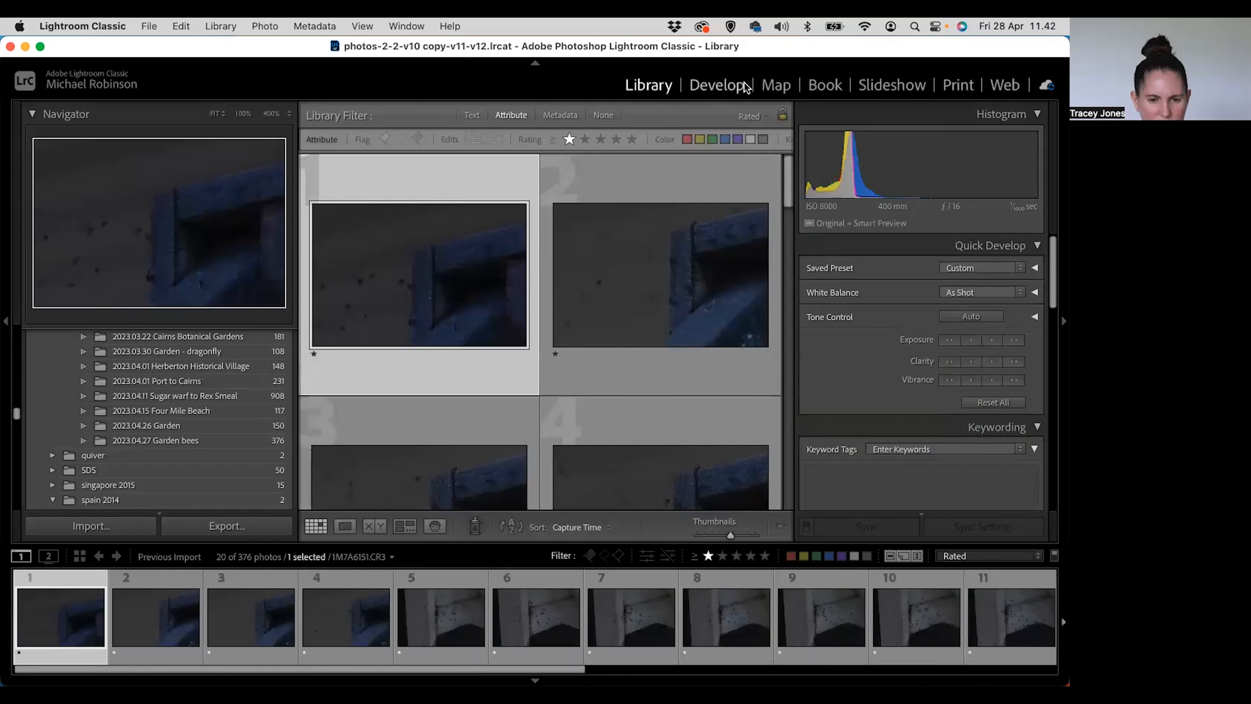
left_click(727, 87)
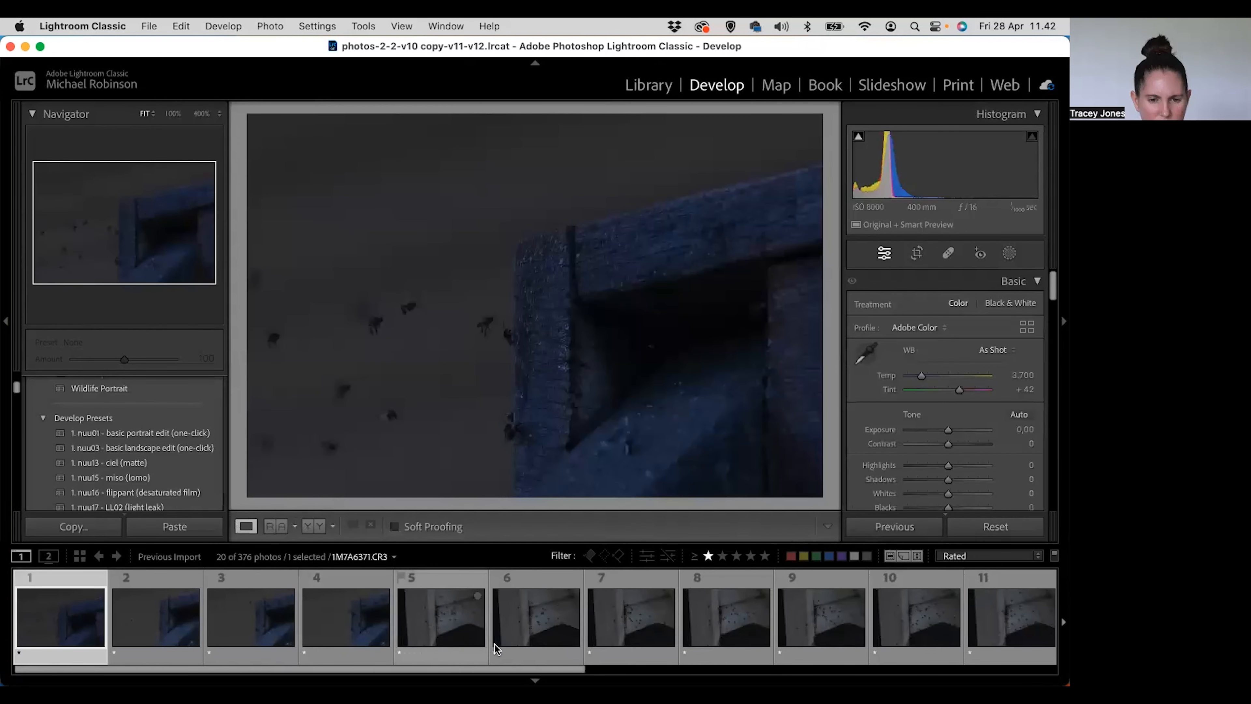
left_click(8, 322)
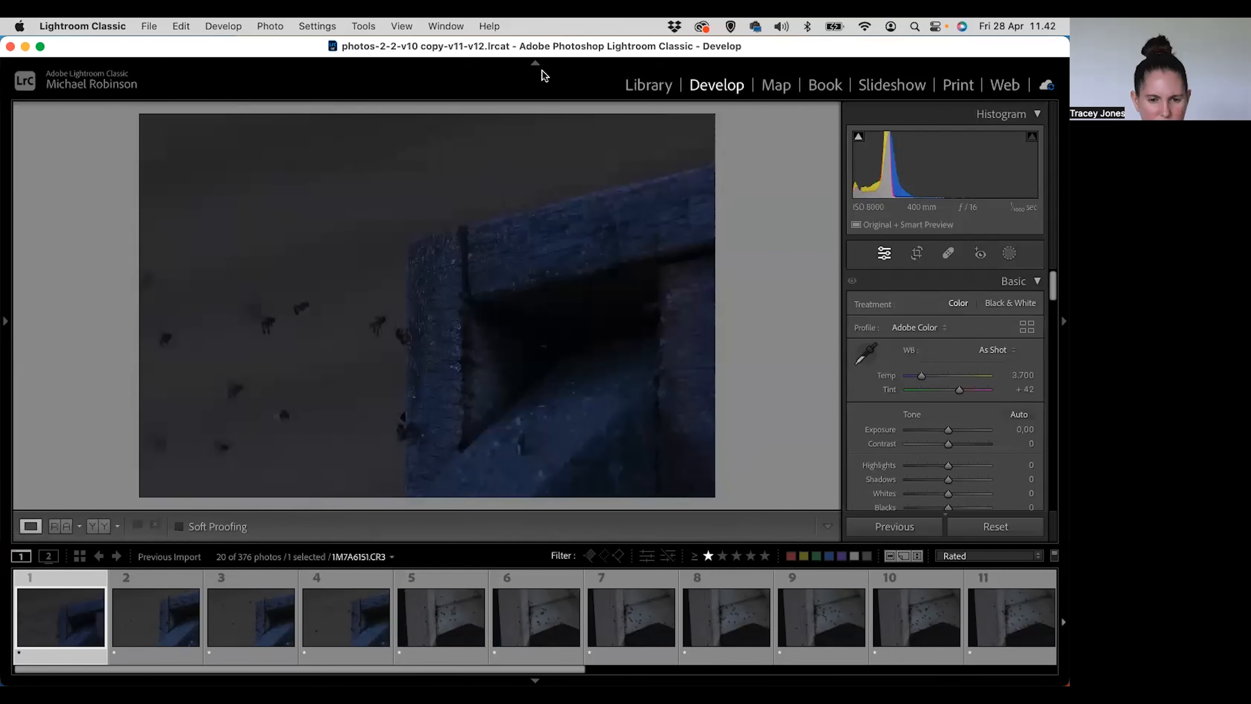
left_click(535, 63)
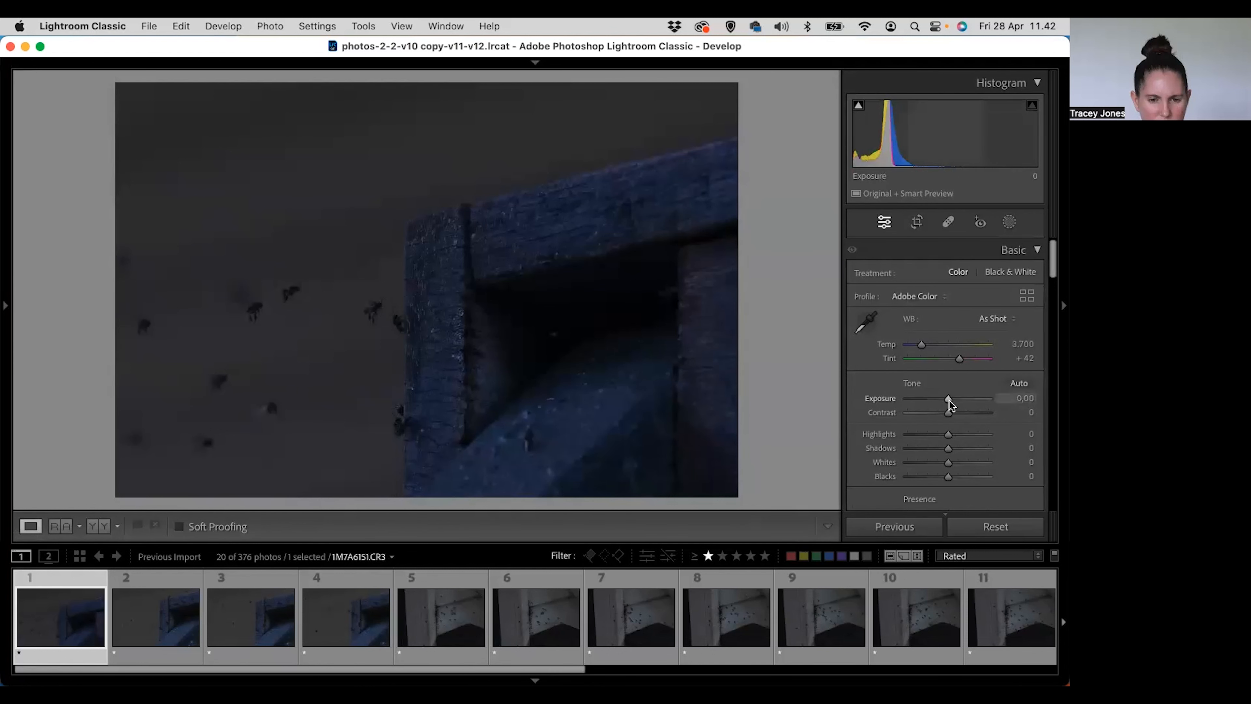
Step: Set the first bee photo's exposure to +0,90, contrast to +13 and dehaze to +19
left_click_drag(950, 403, 958, 403)
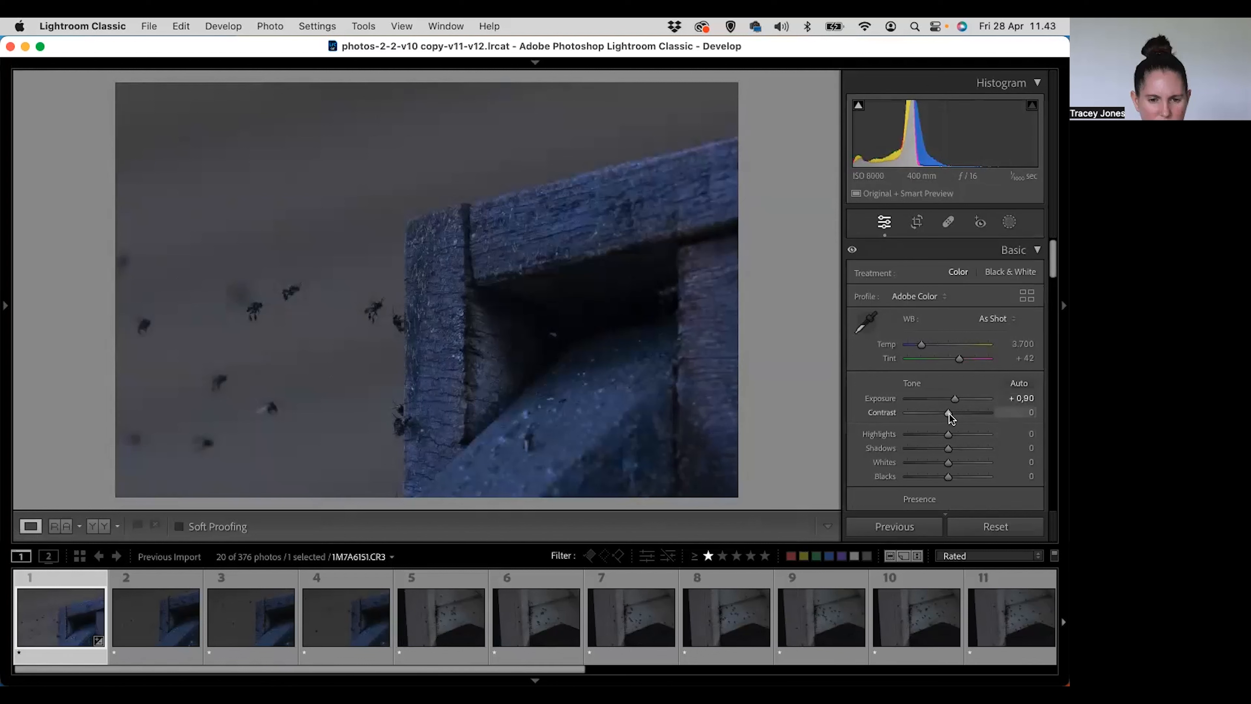
left_click_drag(949, 413, 953, 414)
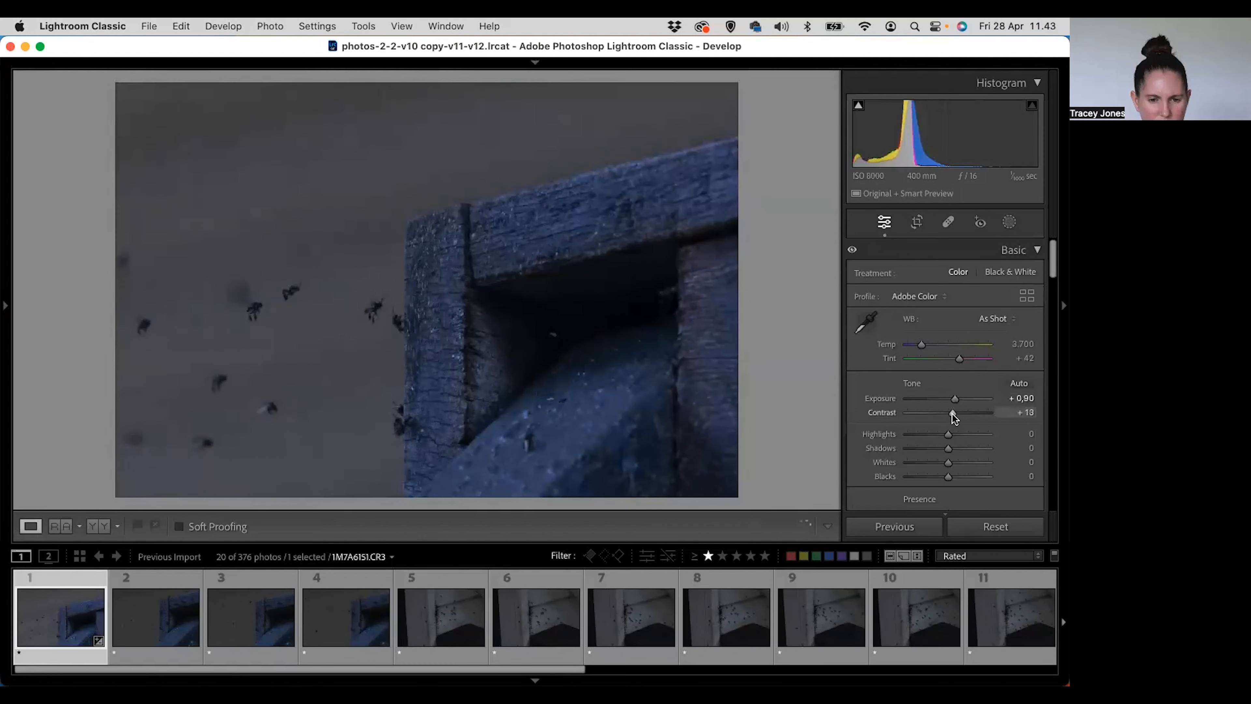
scroll(962, 468, "down", 1)
scroll(963, 468, "down", 2)
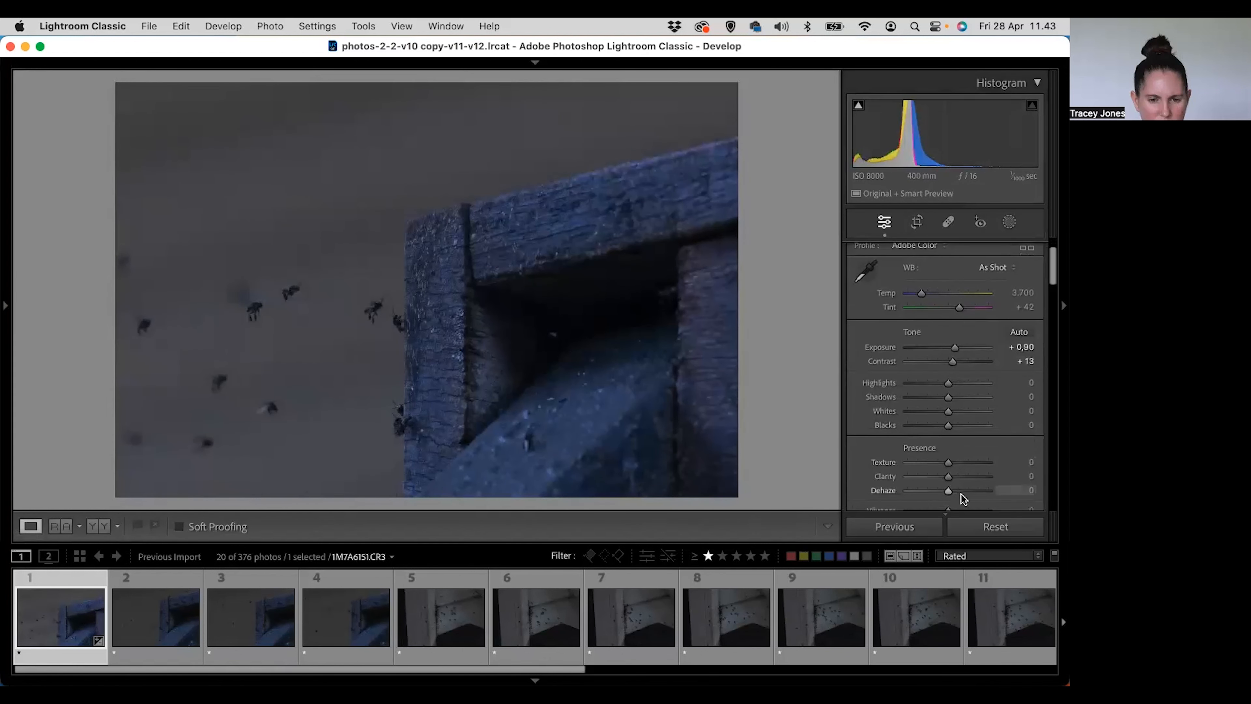
left_click_drag(950, 491, 954, 490)
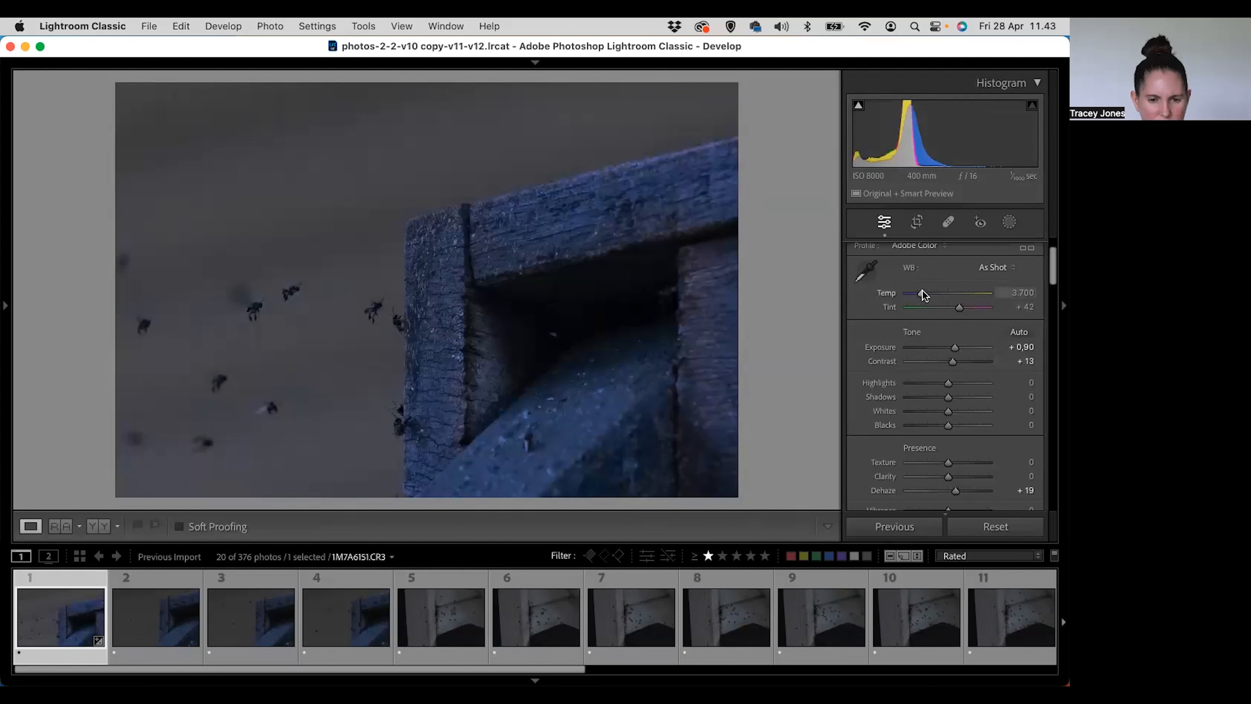
Step: Sample the grey background behind the bees as the white balance neutral, and warm the temperature to 4.805
left_click(866, 270)
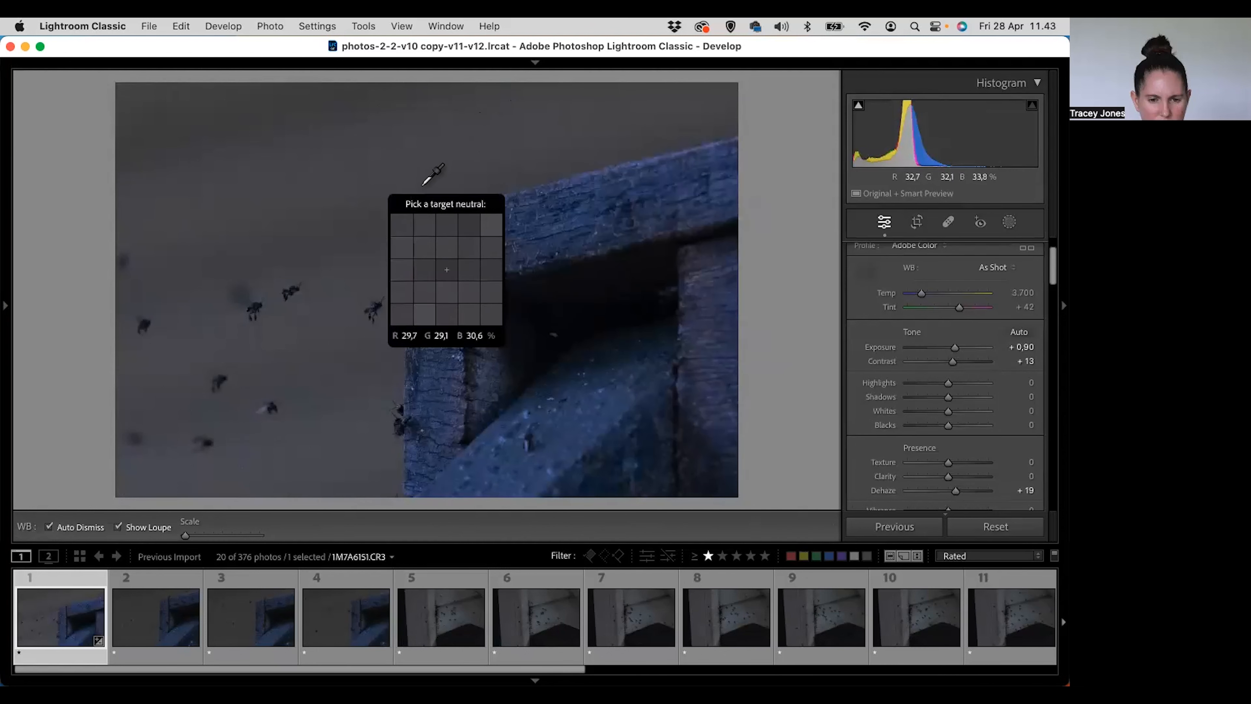
left_click(365, 185)
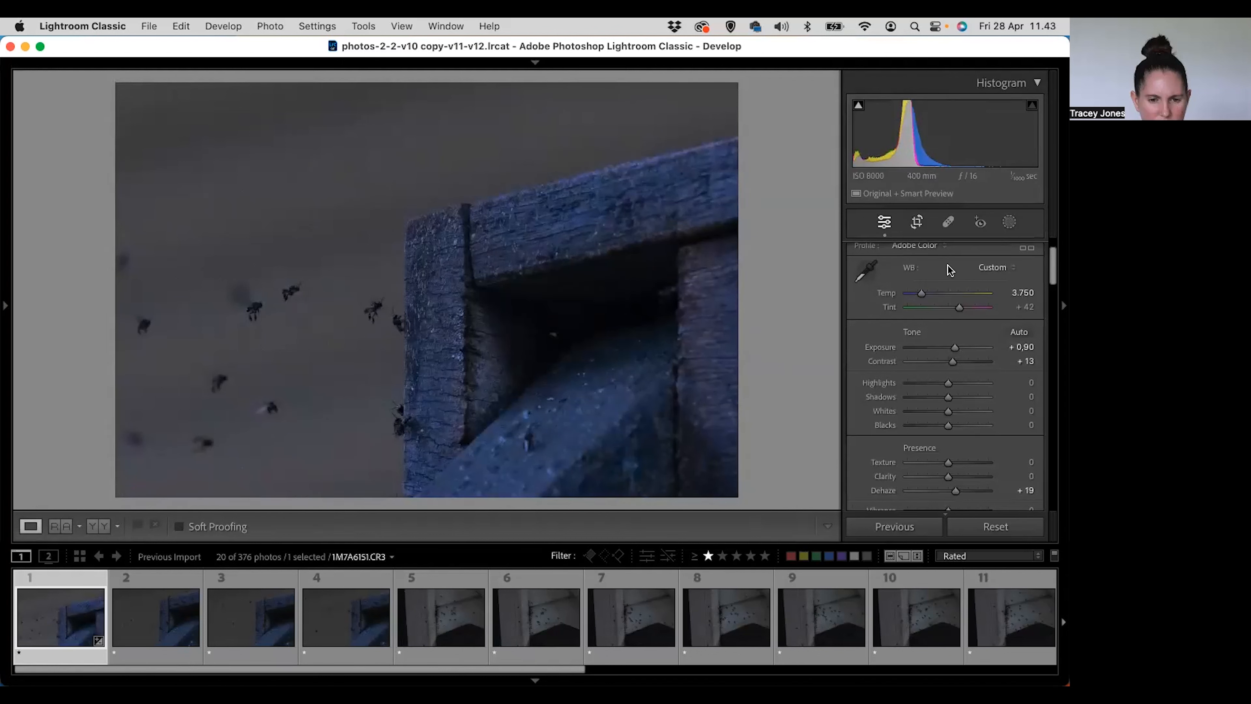
left_click_drag(921, 294, 924, 294)
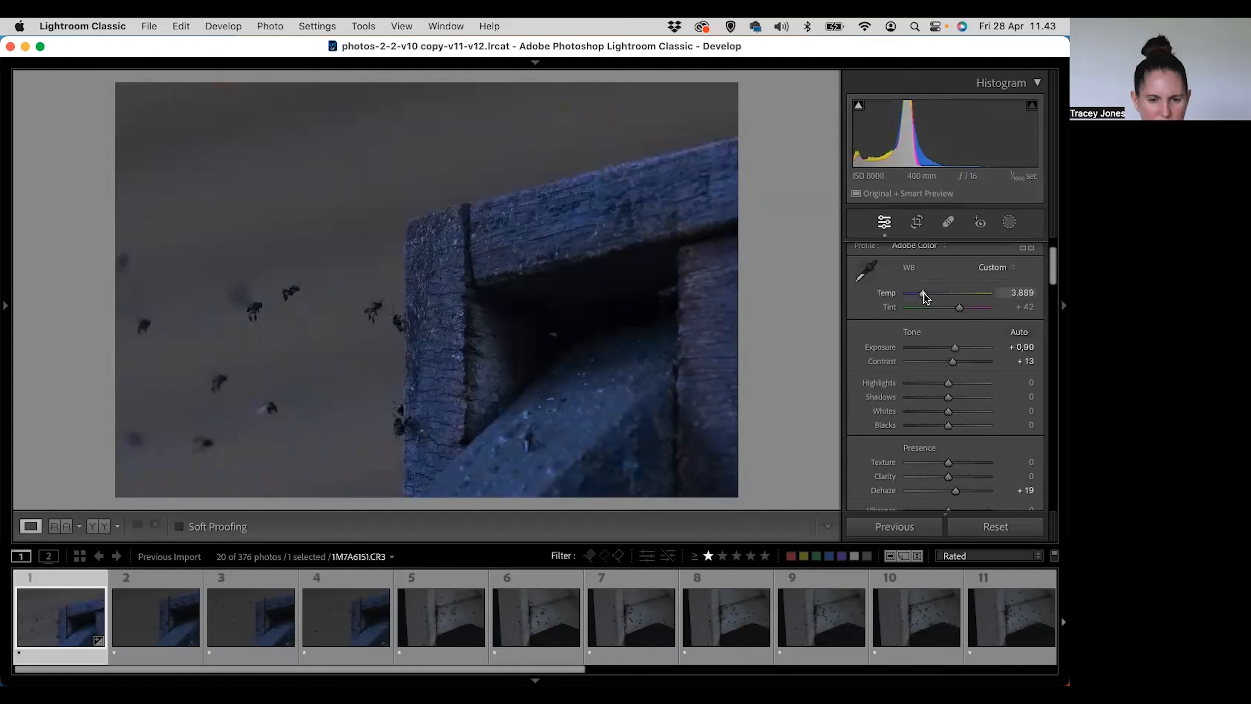
left_click_drag(923, 293, 928, 292)
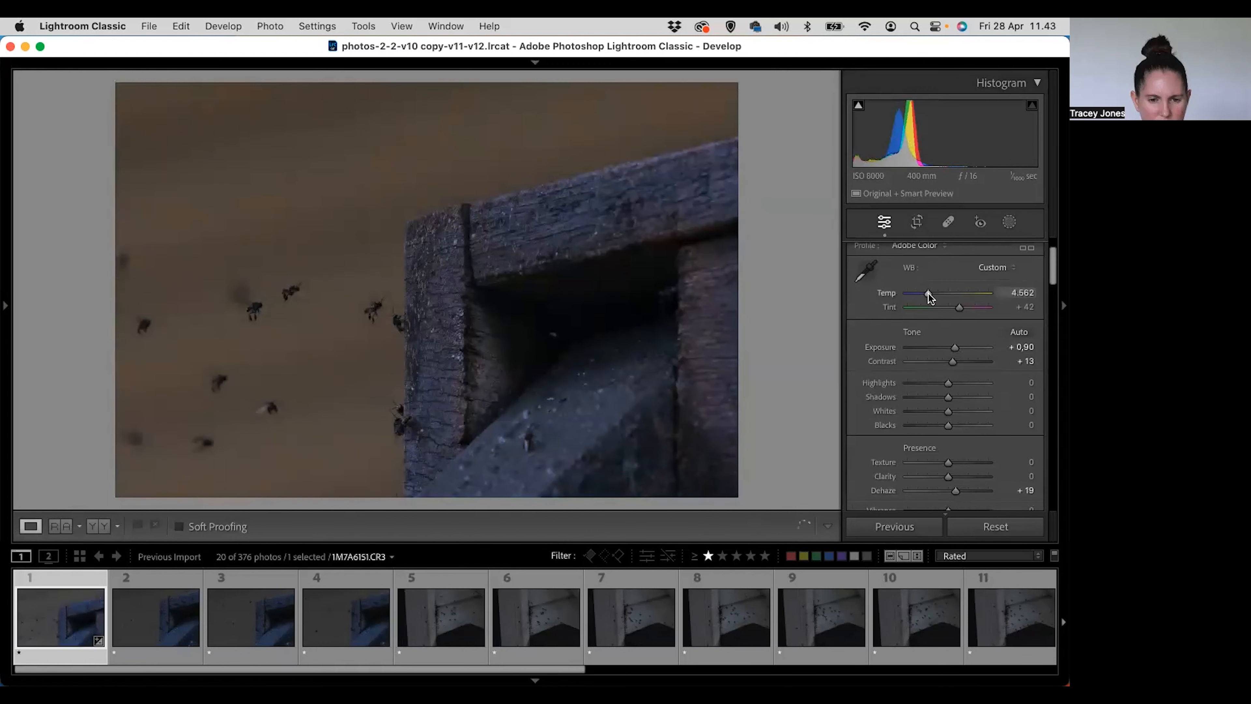
left_click_drag(930, 292, 931, 293)
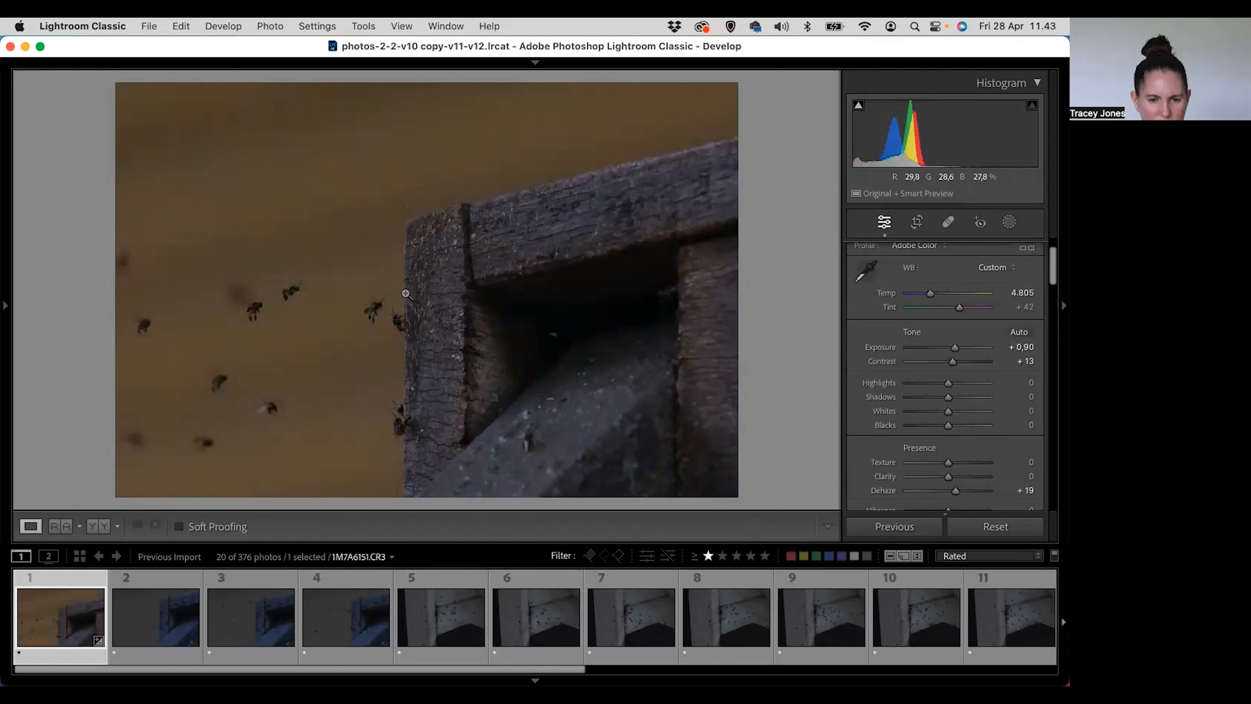
Step: Crop the first photo to the flying bees and the near edge of the box, keeping the original aspect ratio
left_click(917, 222)
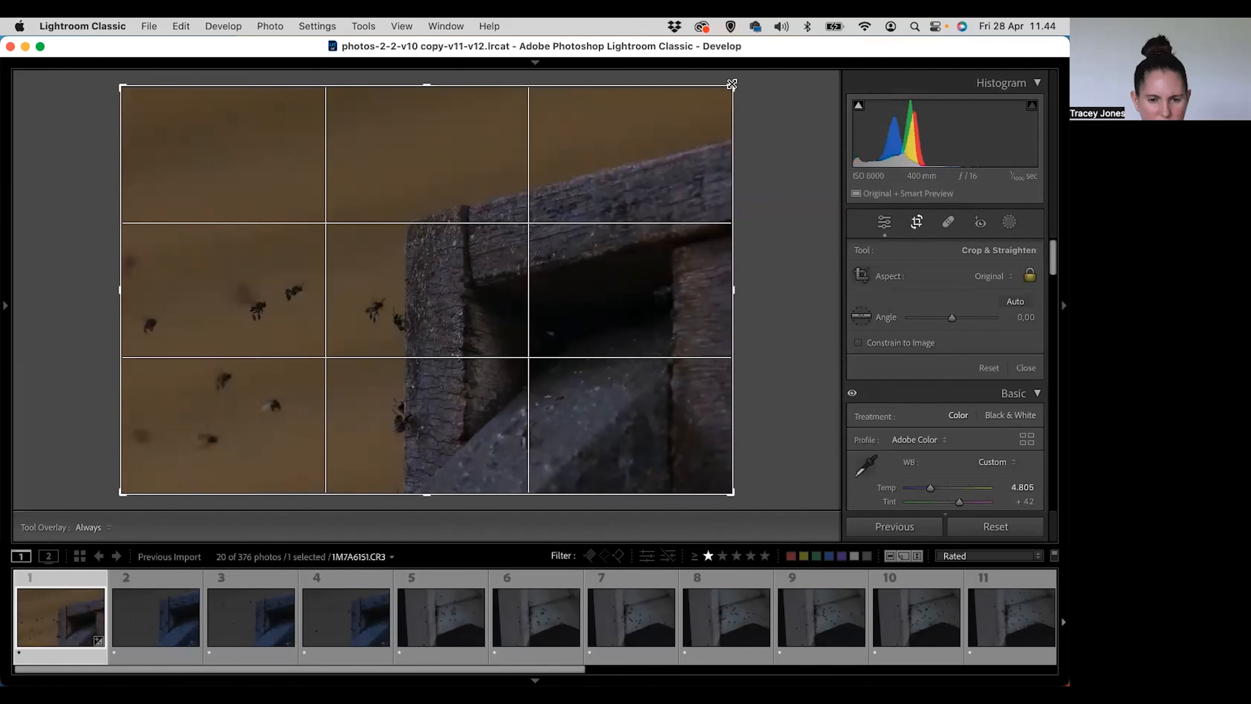
left_click_drag(732, 85, 625, 139)
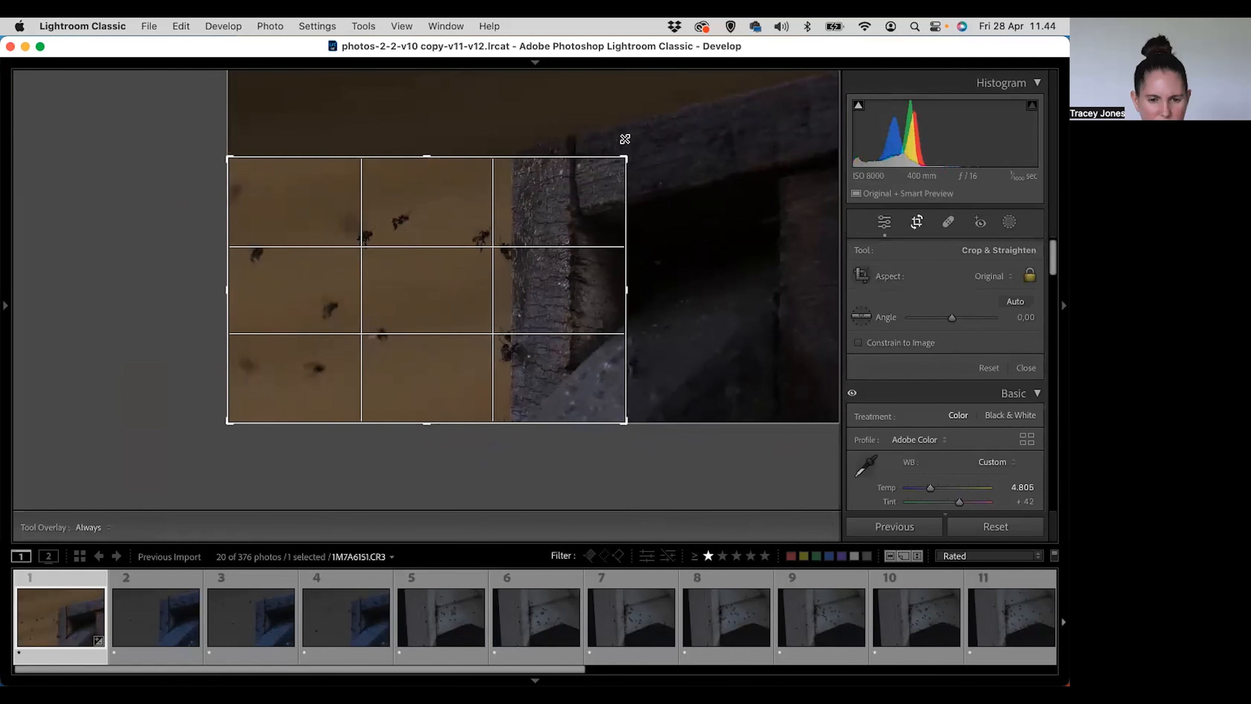
left_click_drag(587, 216, 556, 220)
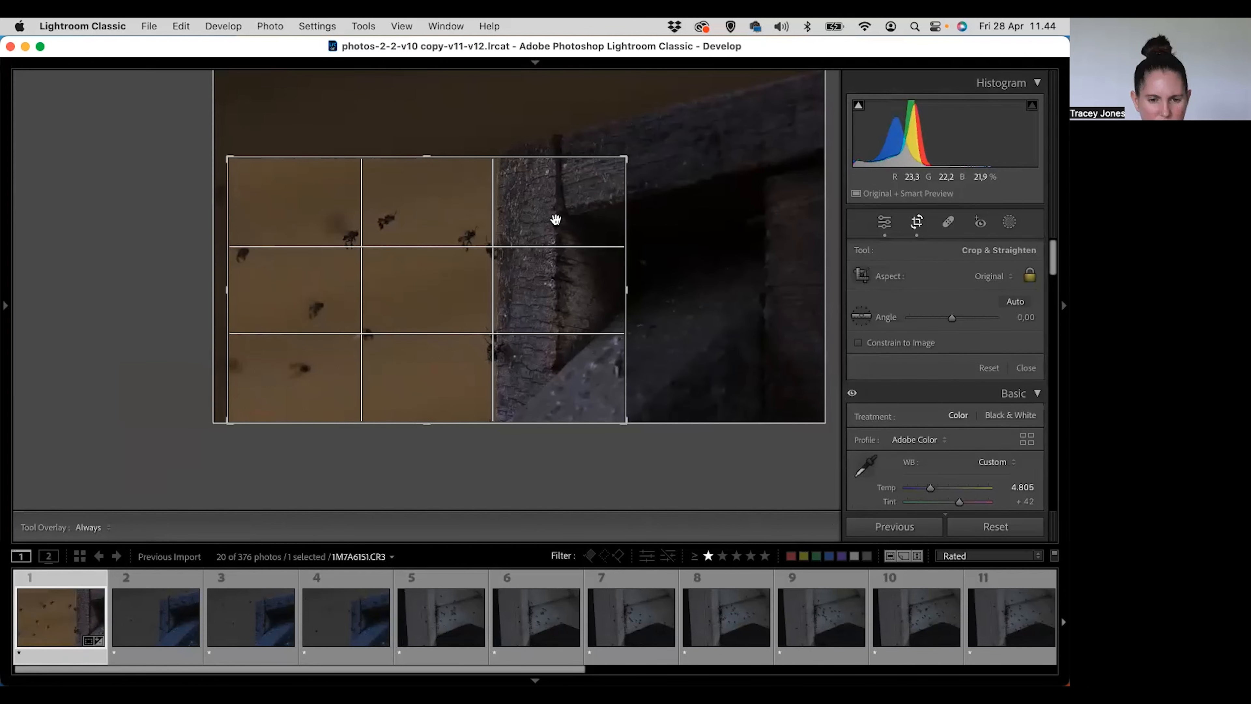
key("Return")
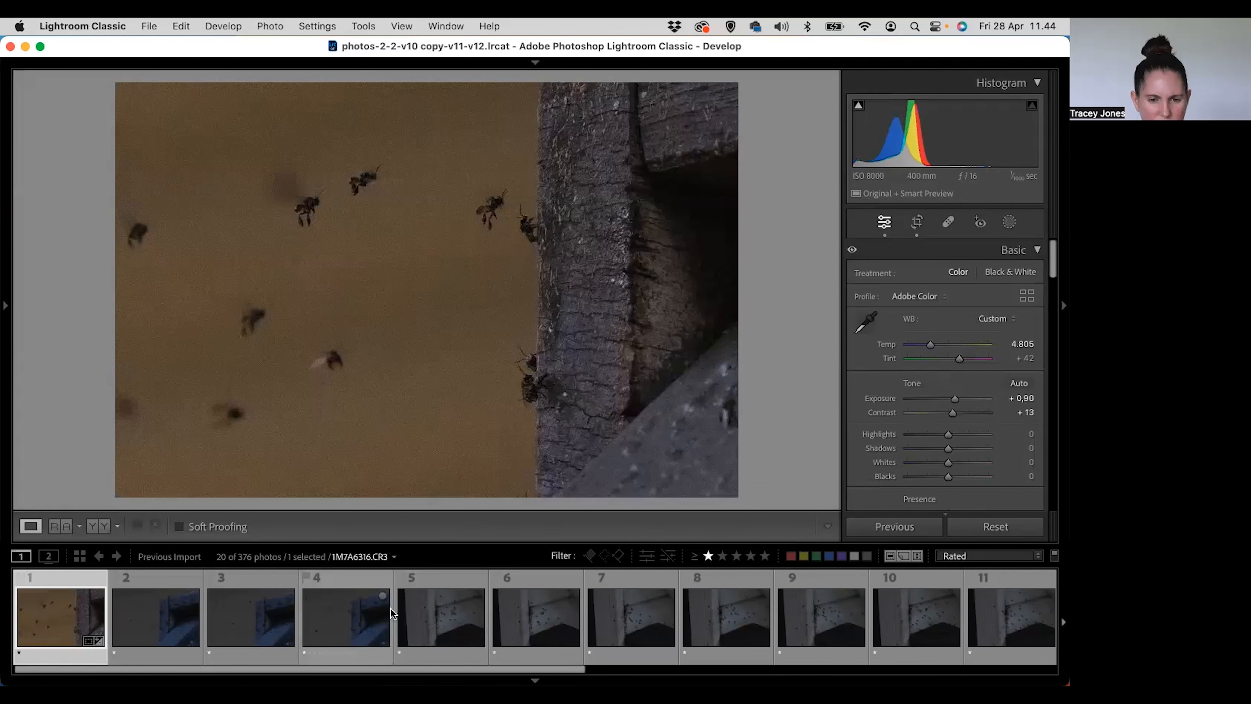
Step: Synchronize the first photo's develop settings, including the crop, to rated photos 2 to 4
left_click(349, 584, "shift")
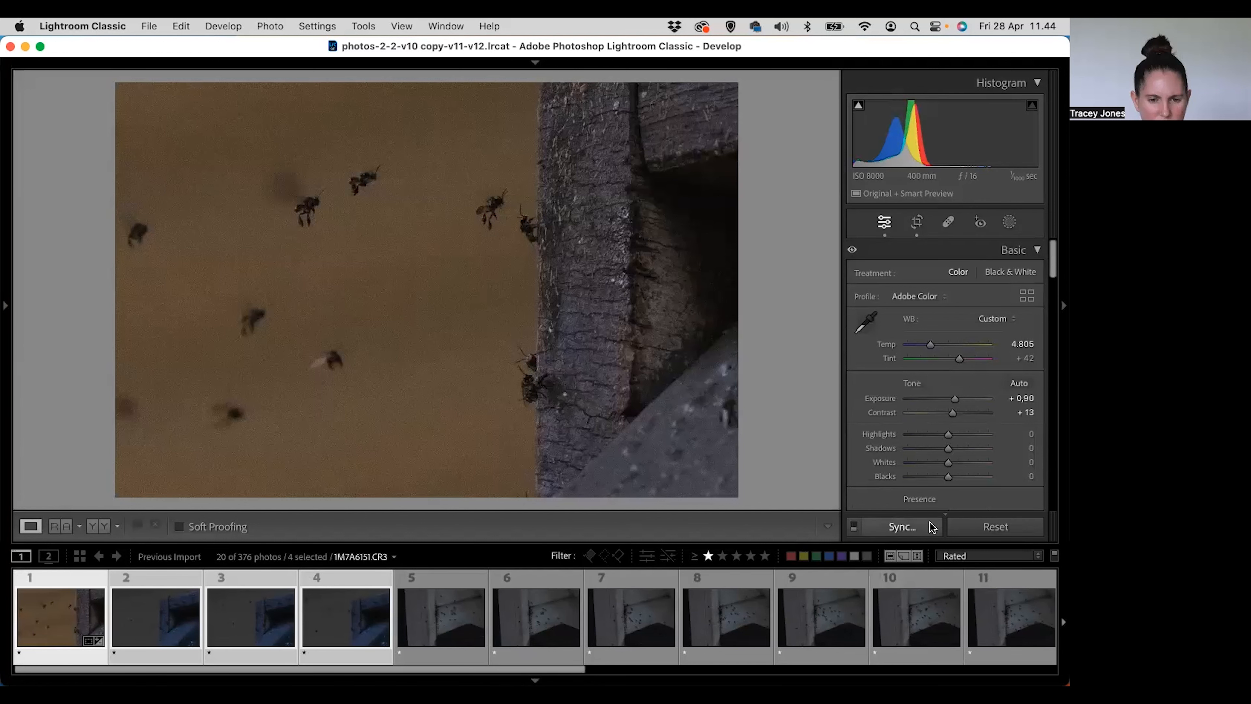
left_click(901, 526)
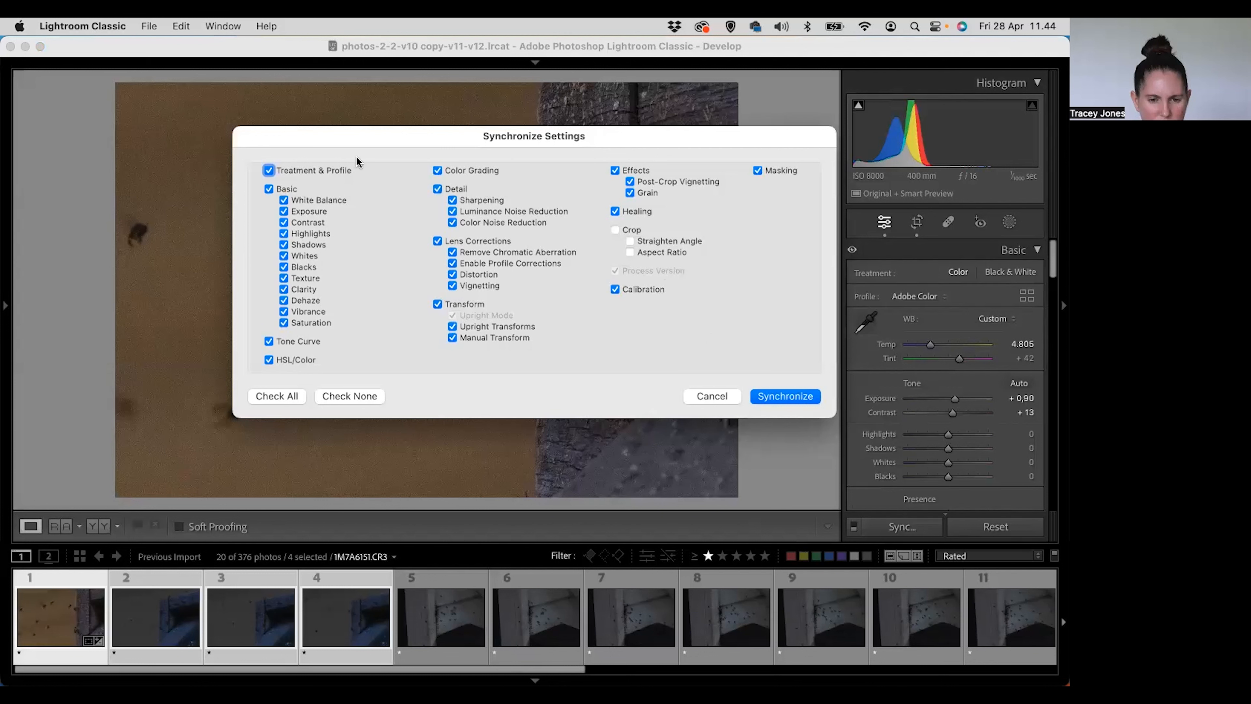
left_click(639, 232)
left_click(800, 398)
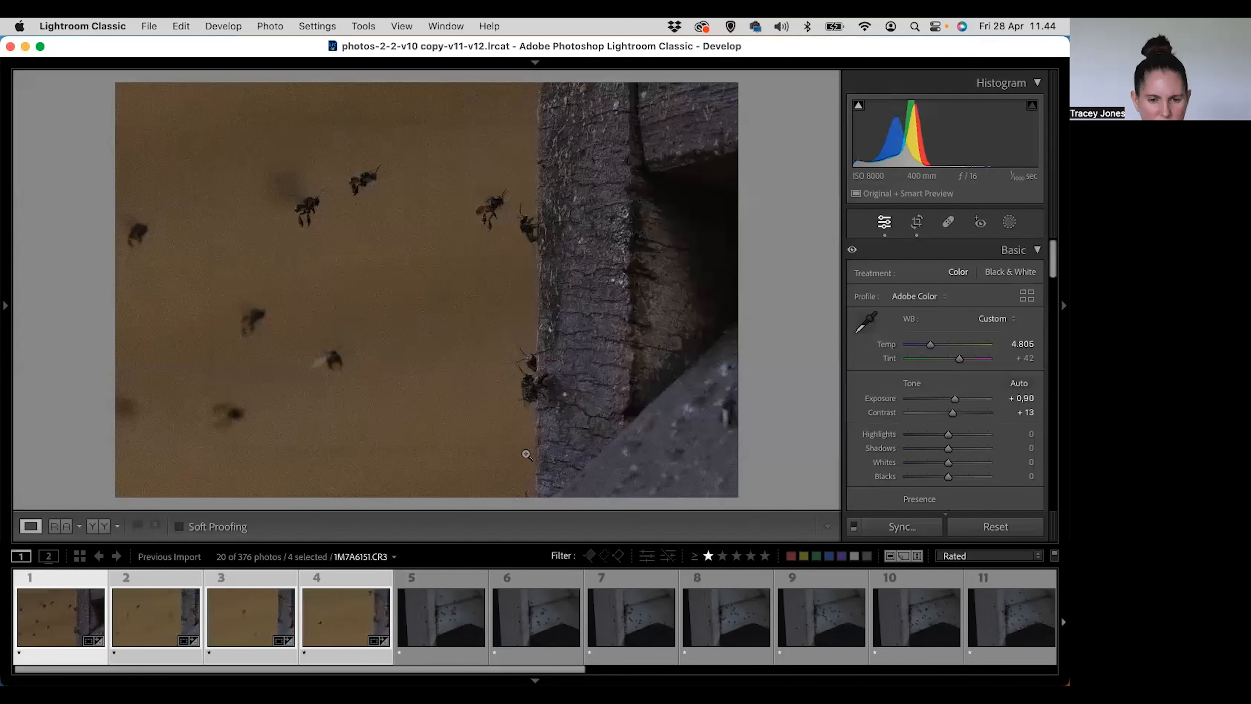
Step: Widen the crop of photo 2 (1M7A6311.CR3) to almost the full frame so it includes the box opening
left_click(166, 585)
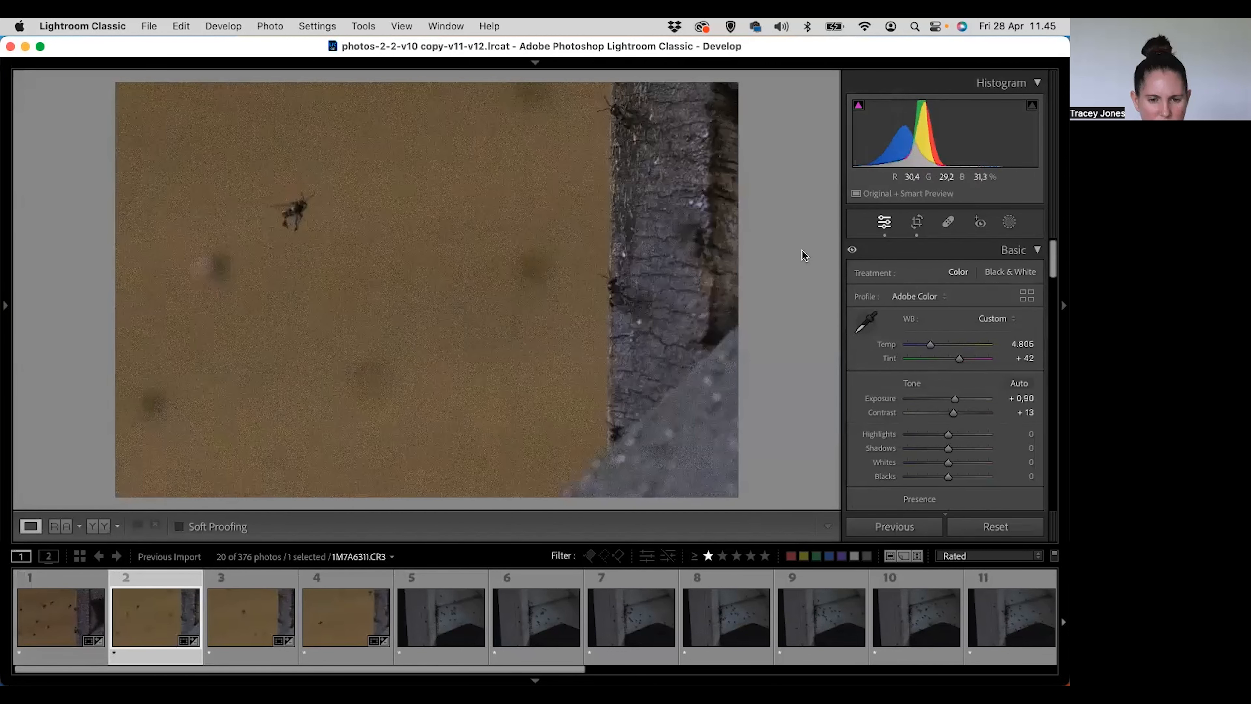
left_click(918, 223)
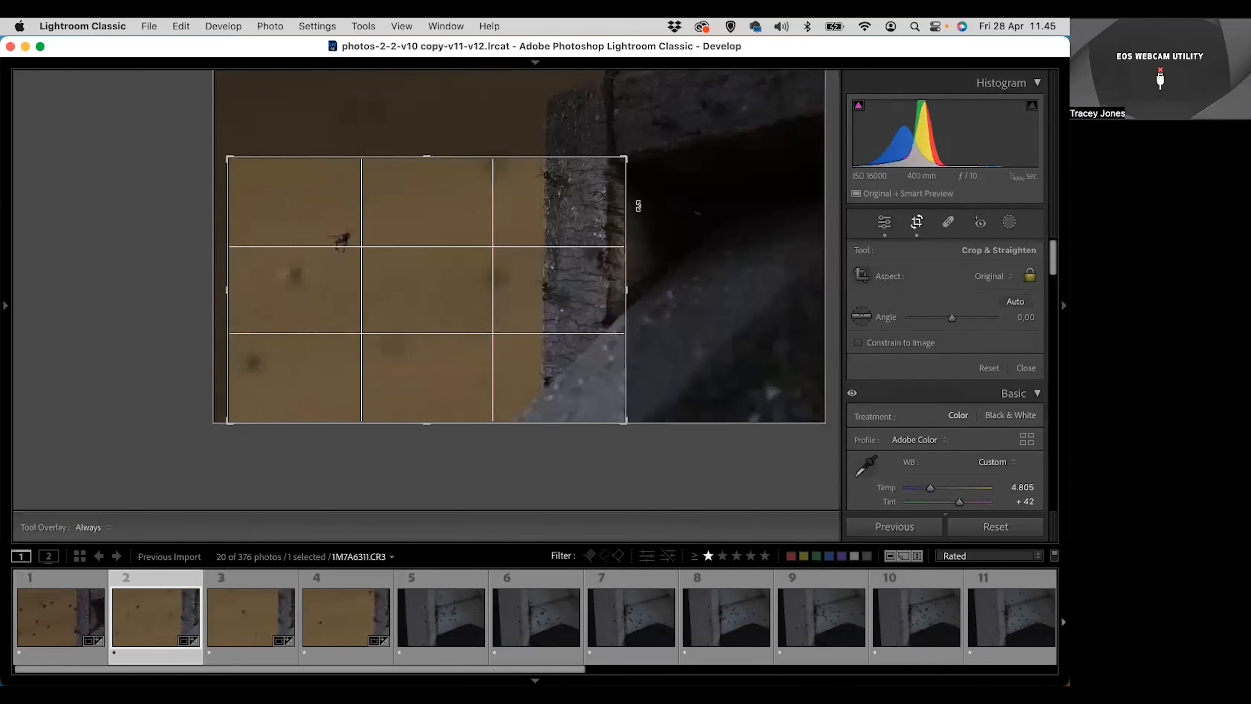
left_click_drag(625, 159, 749, 34)
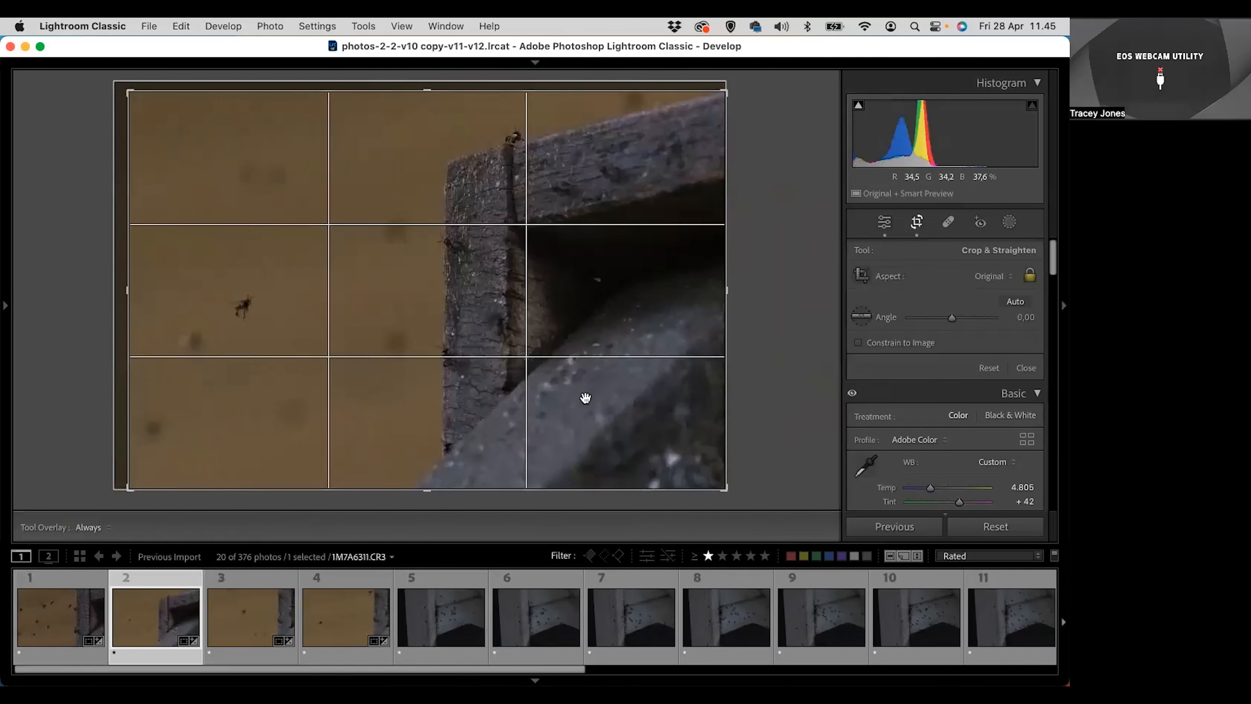
double_click(584, 381)
Step: Reset the crops of photos 3 and 4 to the full frame, and move on to photo 5 (1M7A6371.CR3)
left_click(258, 587)
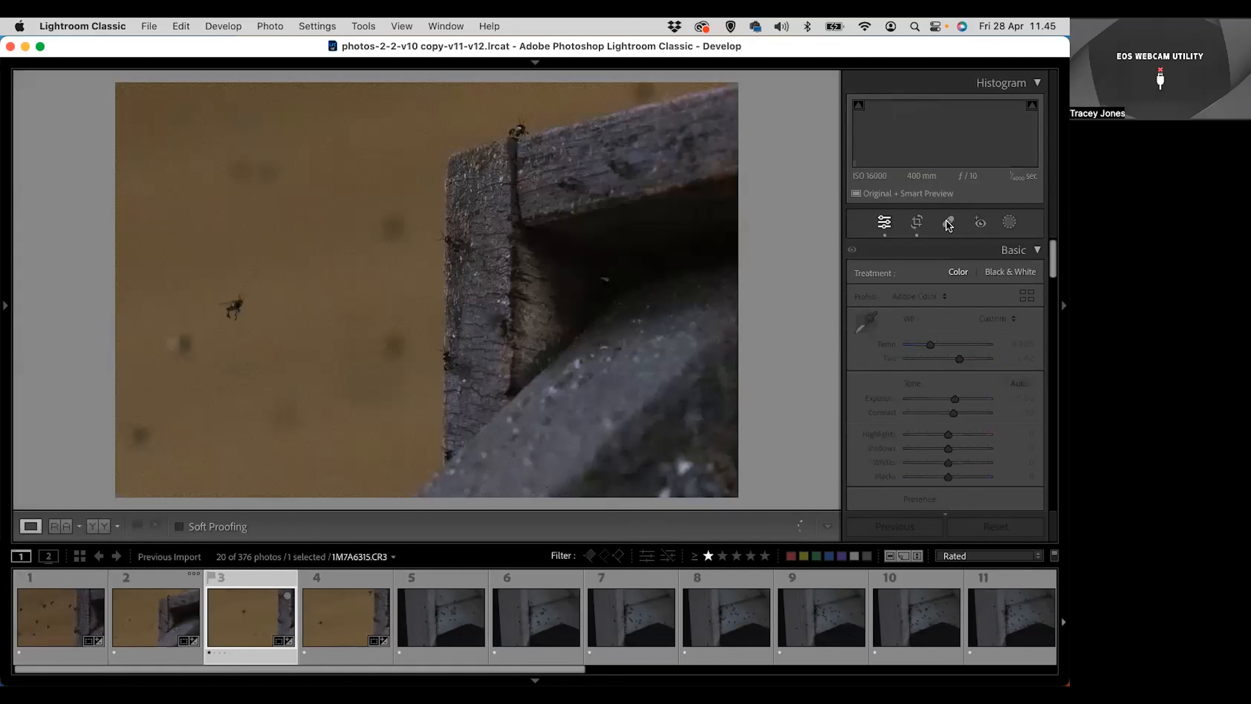
left_click(918, 222)
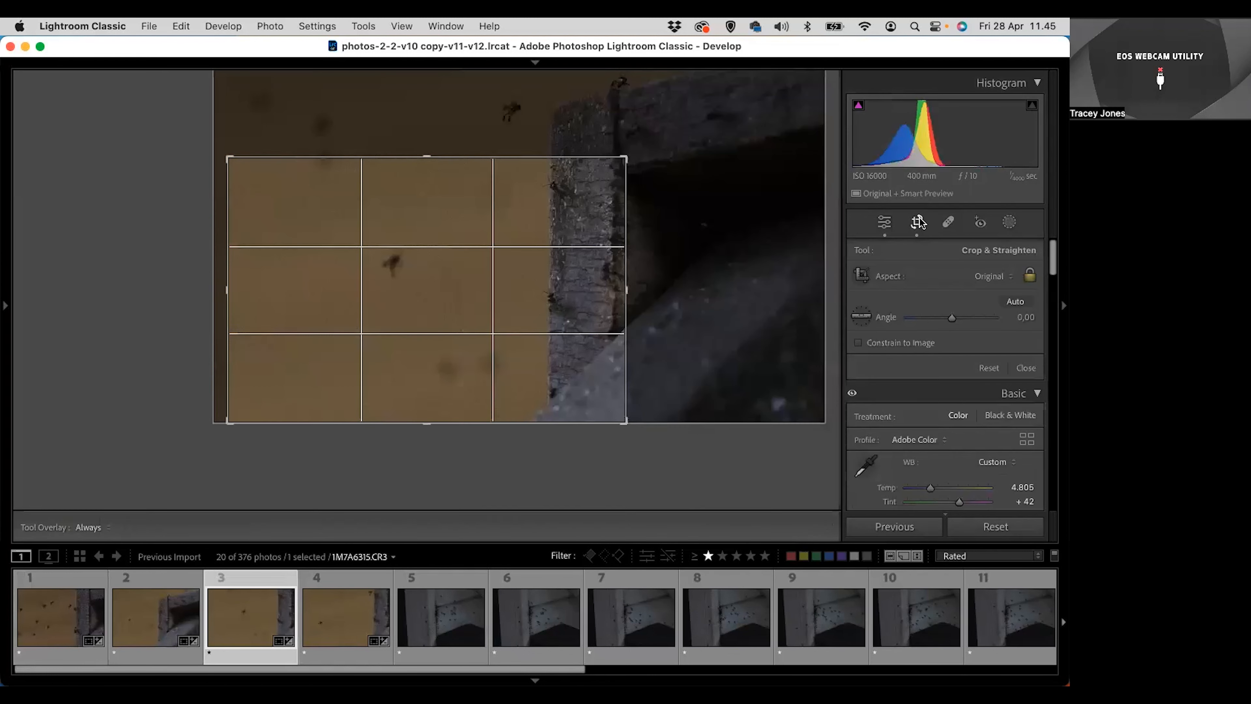
left_click(992, 368)
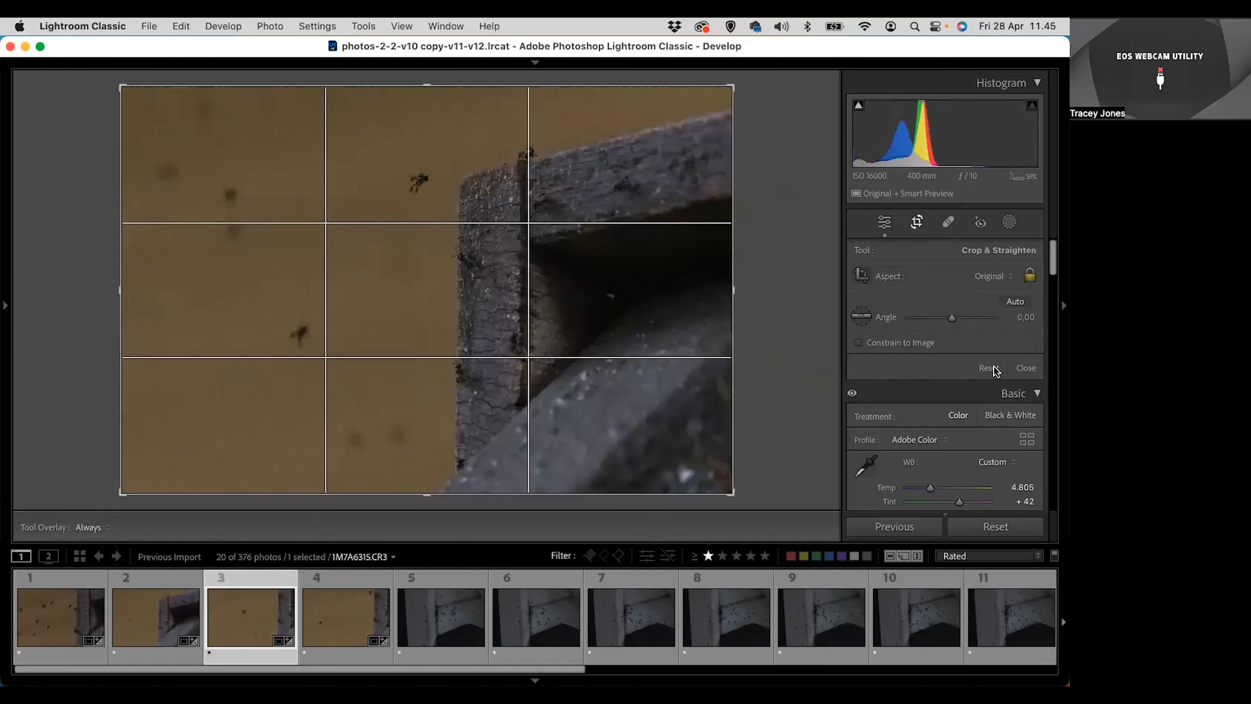
left_click(356, 587)
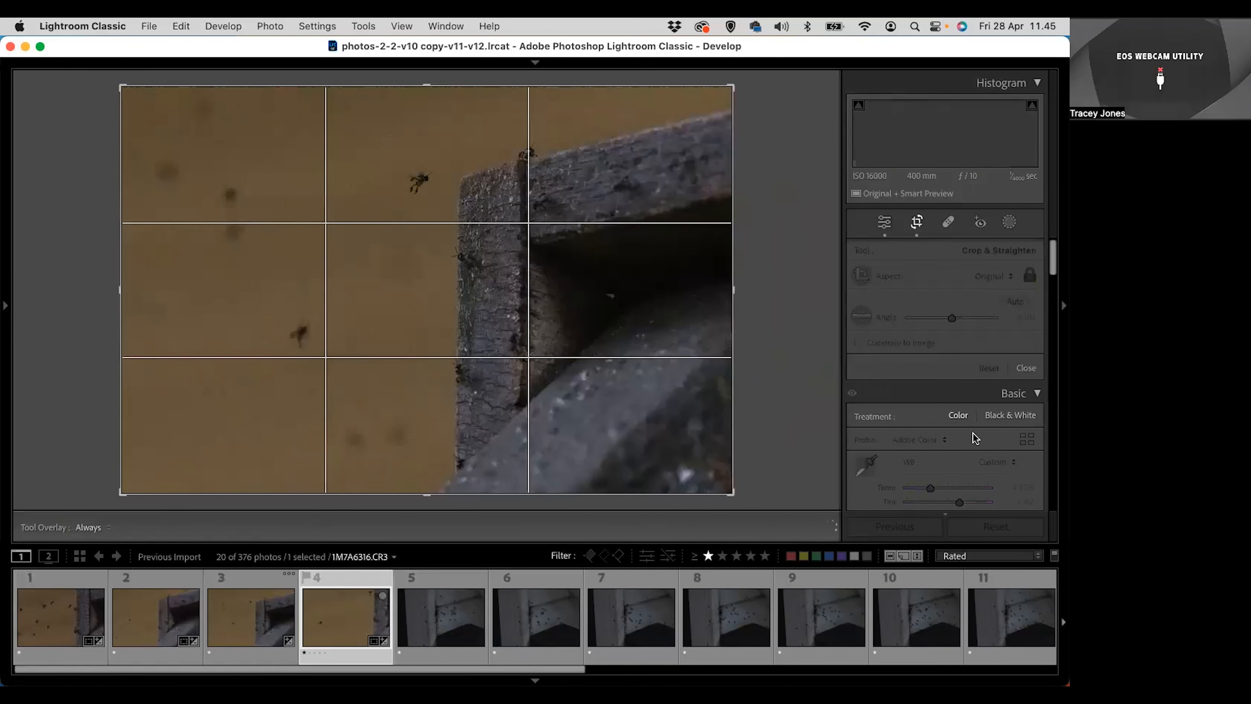
left_click(988, 368)
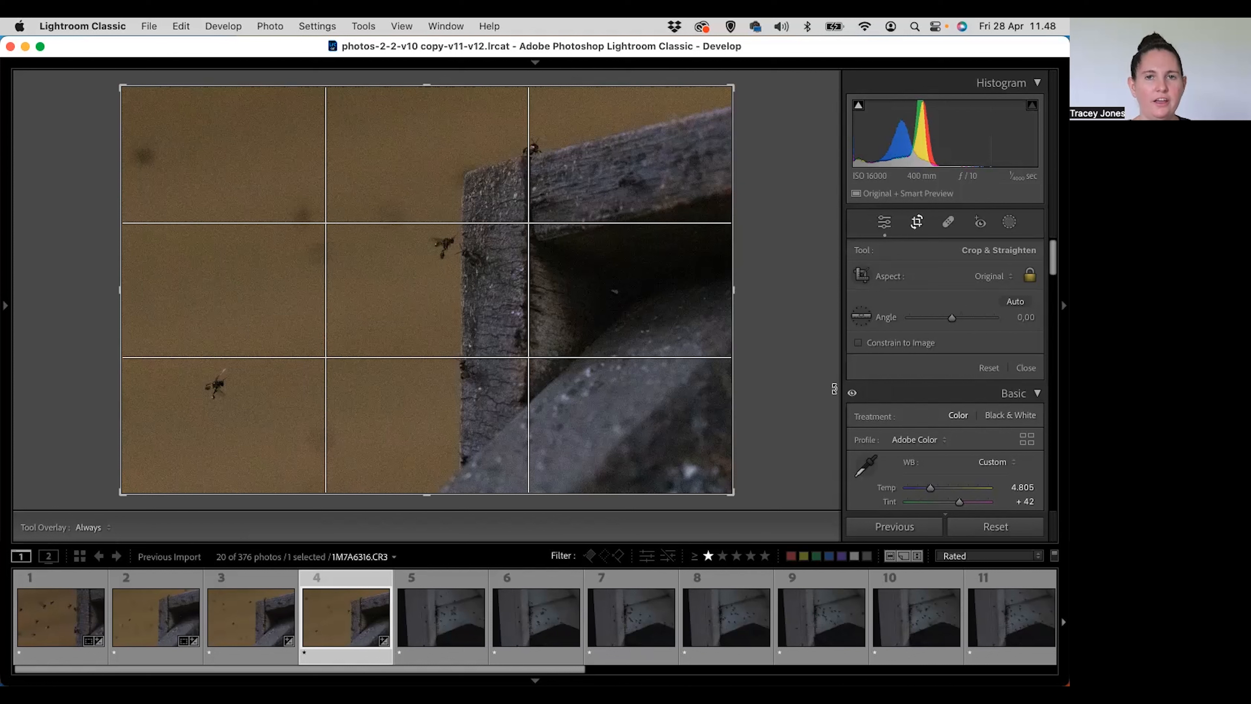
left_click(432, 582)
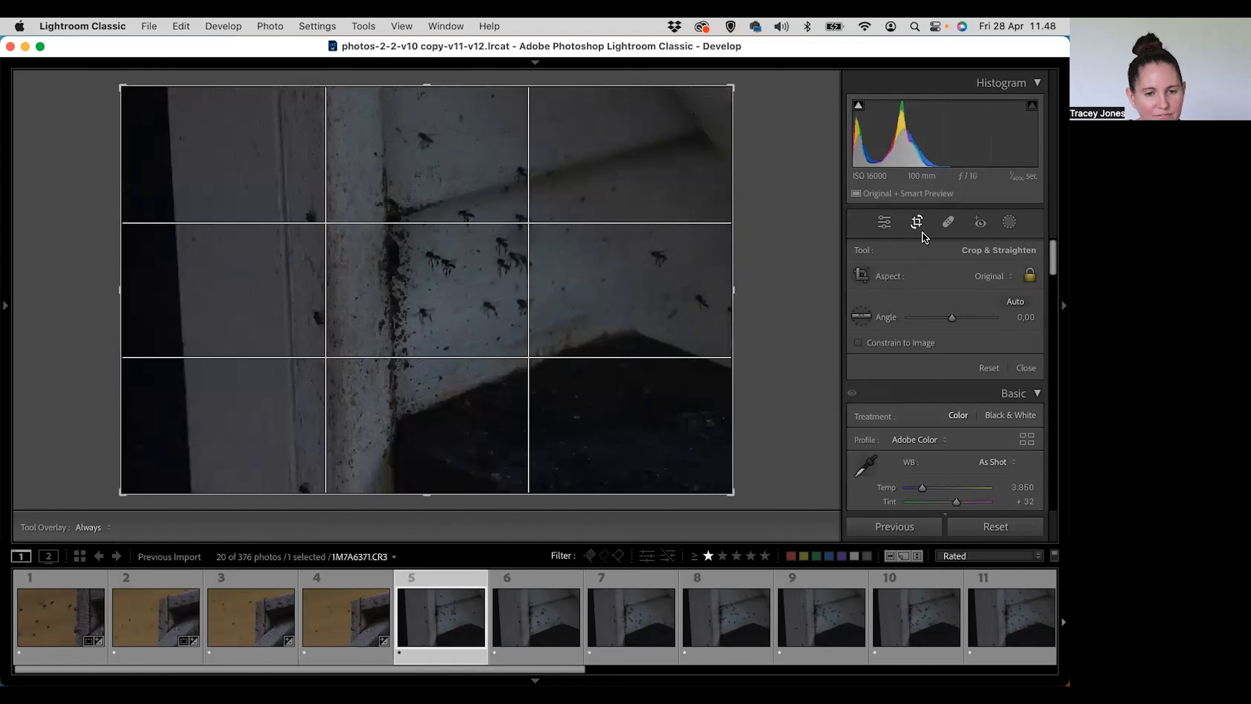
Step: Leave cropping on photo 5 (1M7A6371.CR3) and raise its exposure to +1.35
left_click(917, 223)
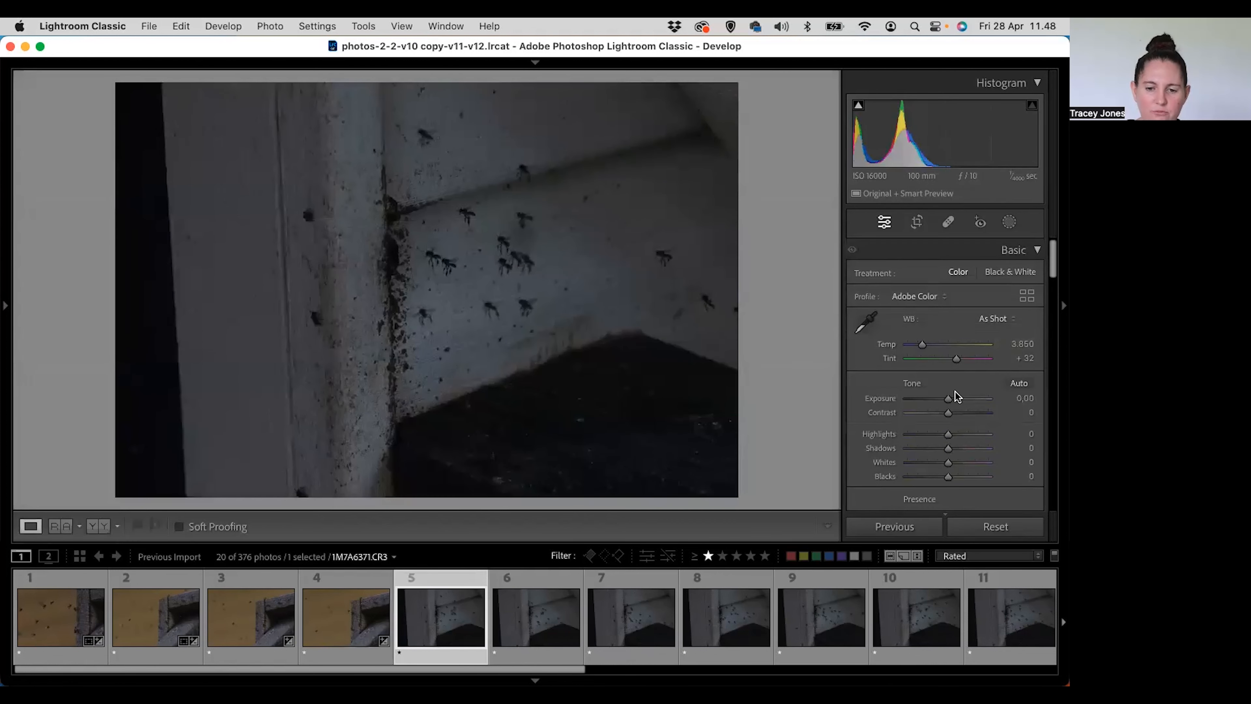
left_click_drag(949, 399, 961, 400)
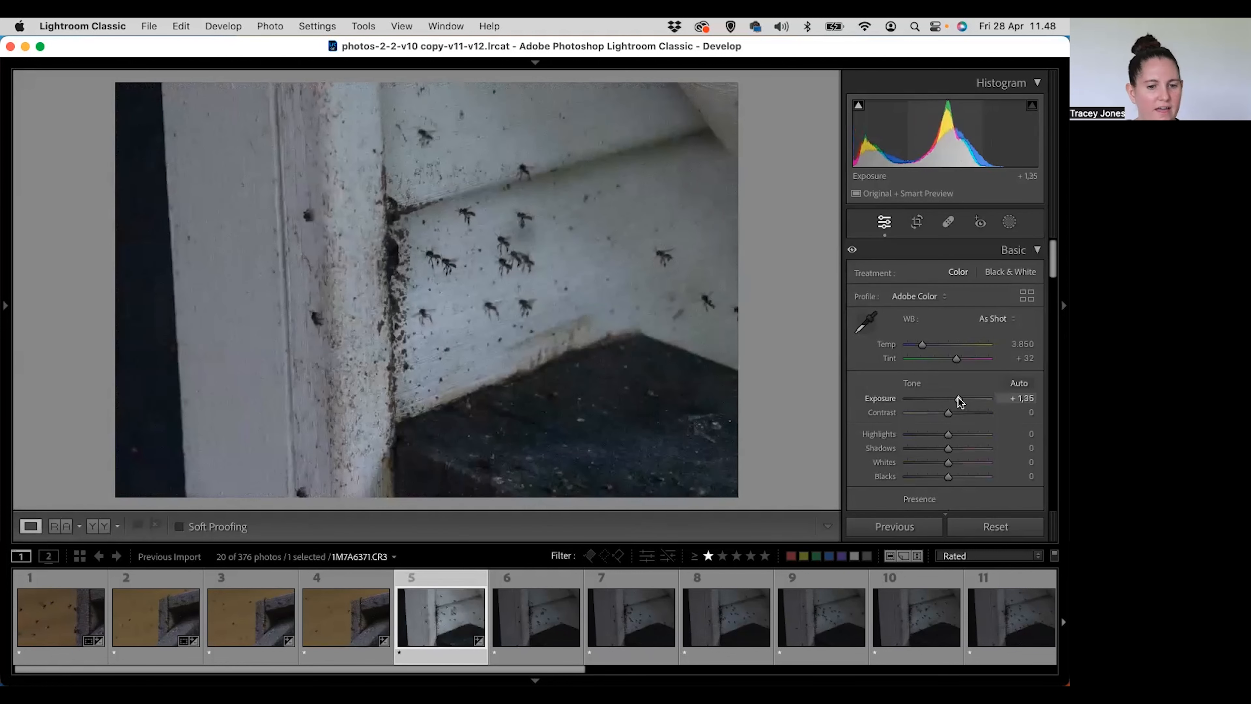
Step: Try a custom white balance sampled from the white boards above the bees, and undo it
left_click(879, 322)
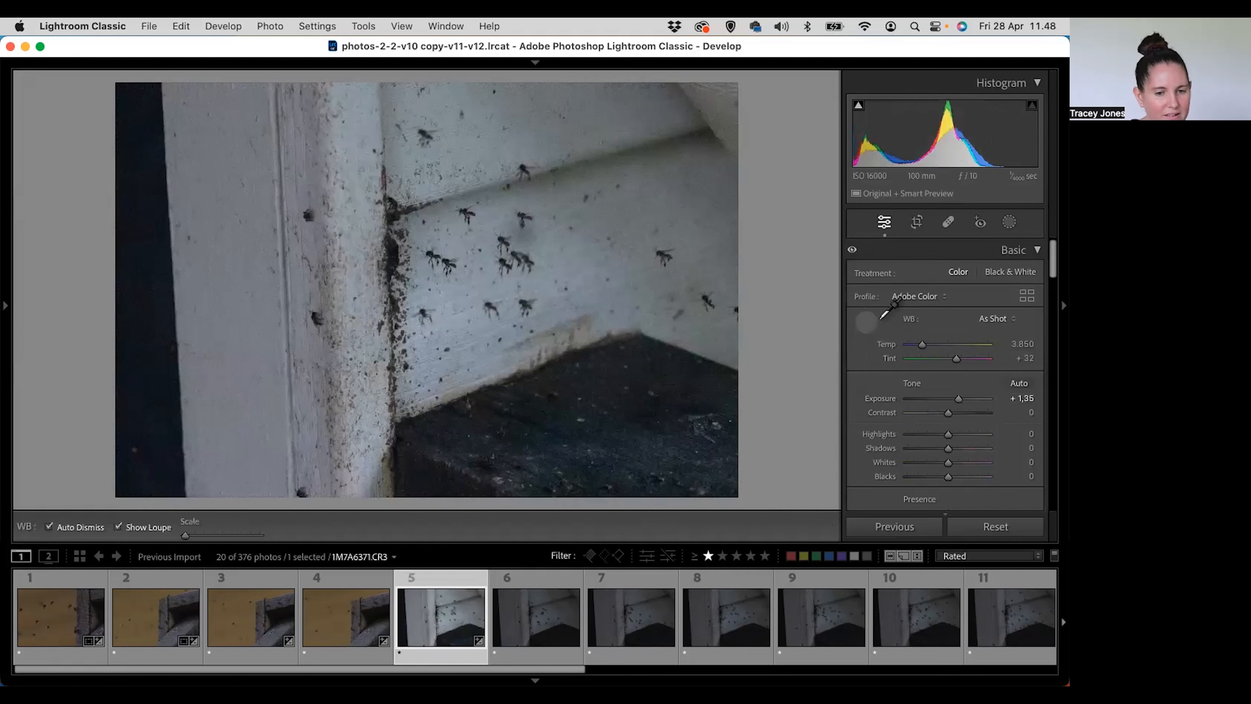
left_click(499, 140)
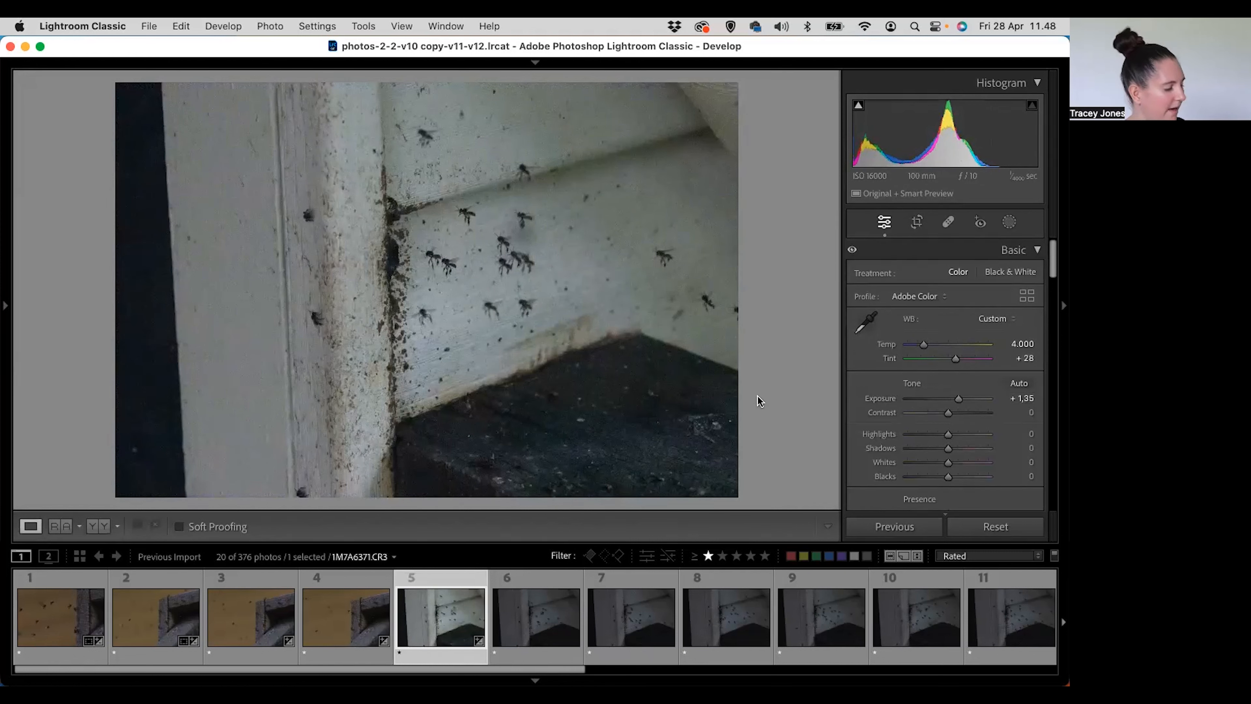
key("super+z")
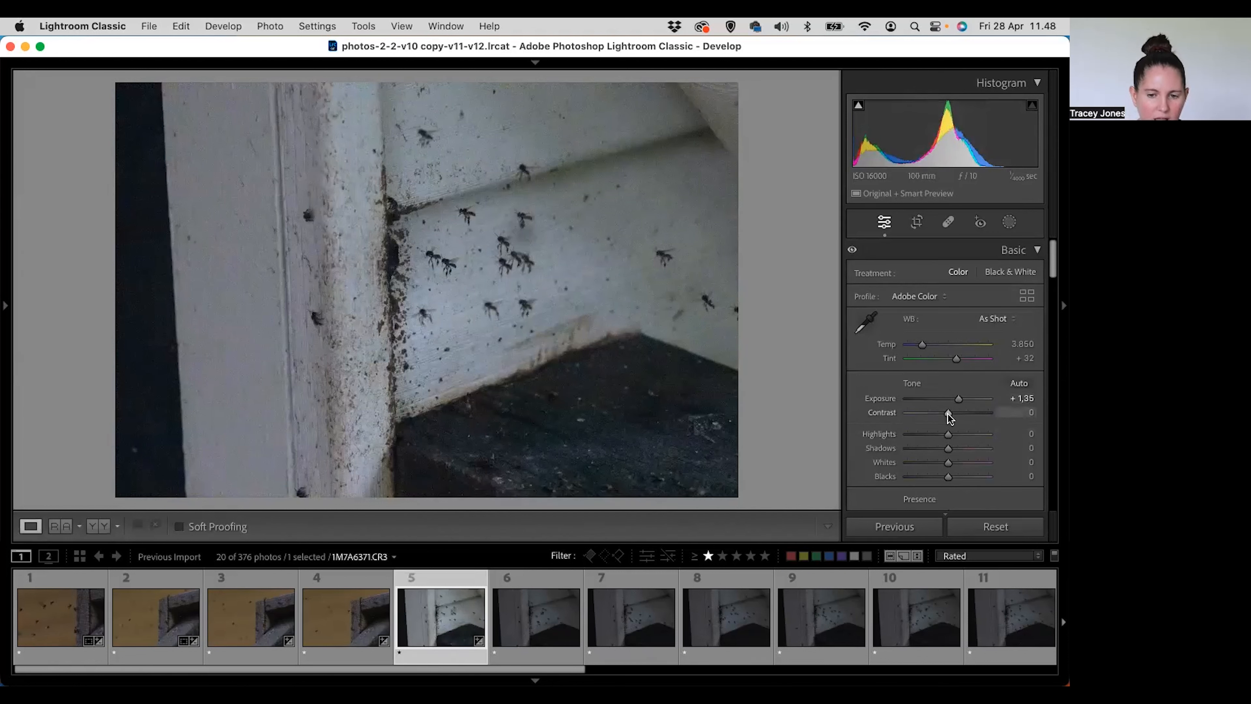
Step: Set photo 5's contrast to +18 and dehaze to +21
left_click_drag(948, 413, 953, 412)
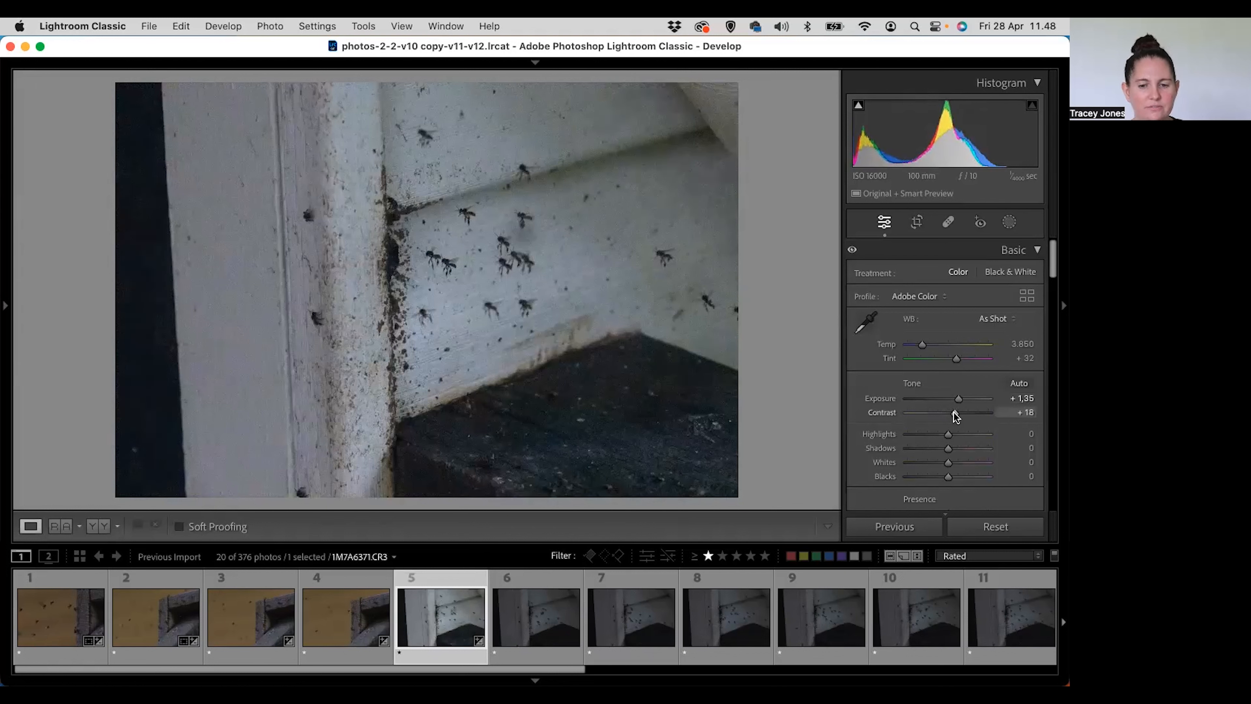
scroll(953, 412, "down", 2)
scroll(953, 417, "down", 1)
left_click_drag(948, 488, 957, 493)
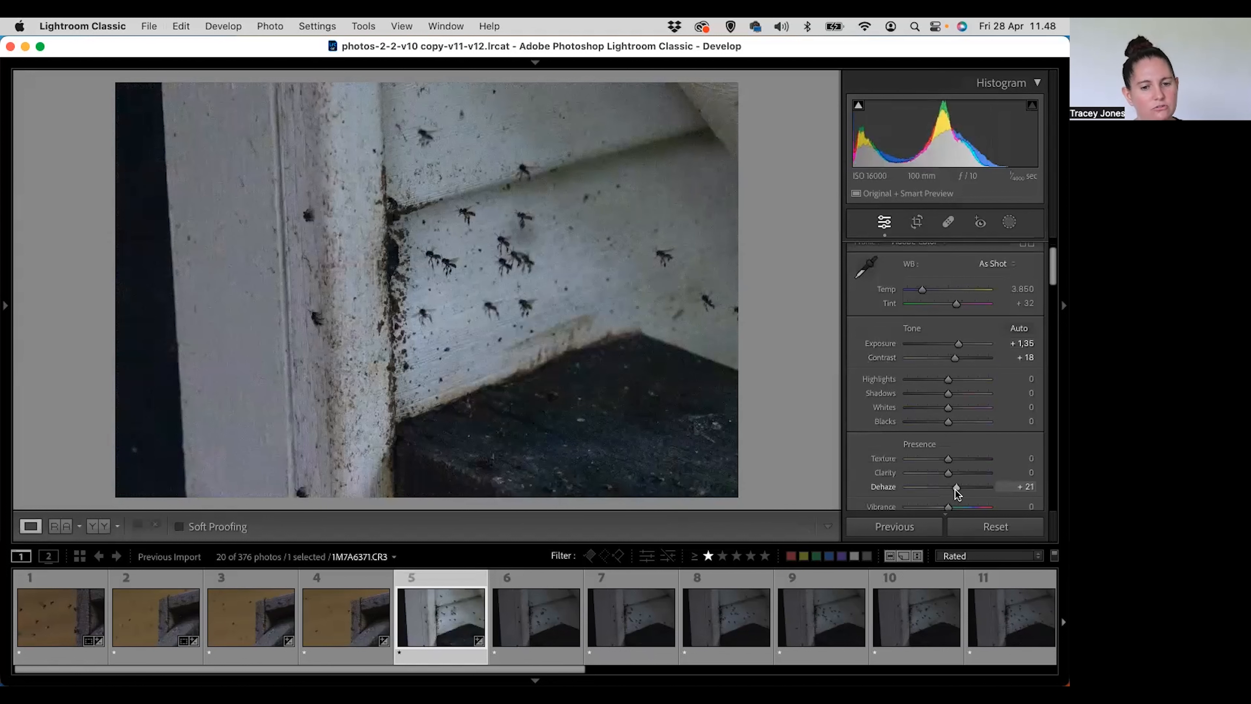
Step: Crop photo 5 to the flying bees and the hive entrance crack, keeping the original aspect ratio, and apply the crop
left_click(918, 222)
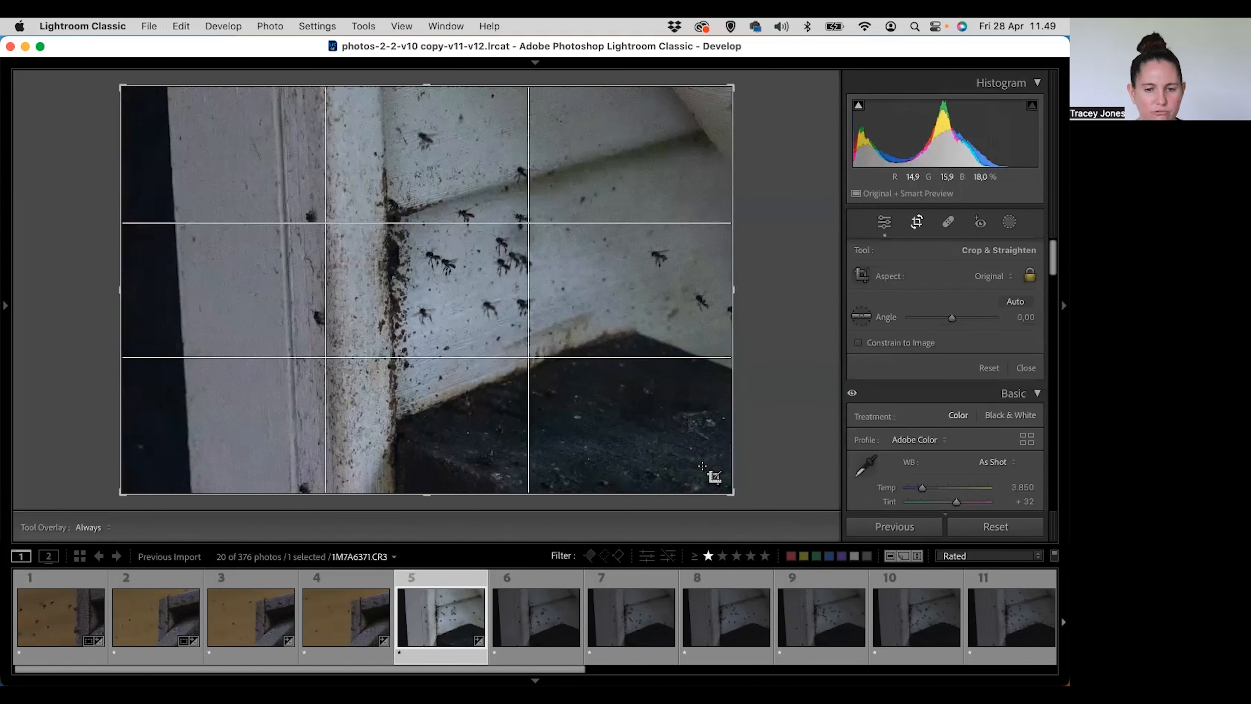
left_click_drag(123, 491, 220, 439)
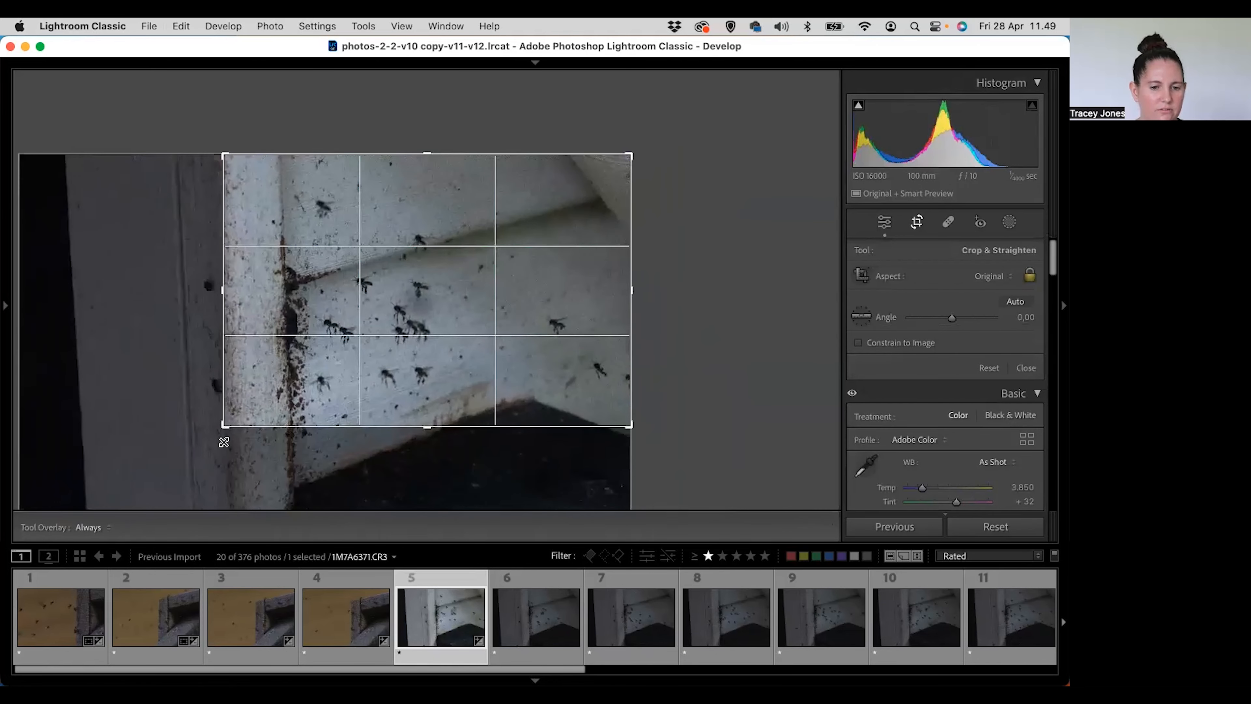
left_click_drag(561, 383, 607, 303)
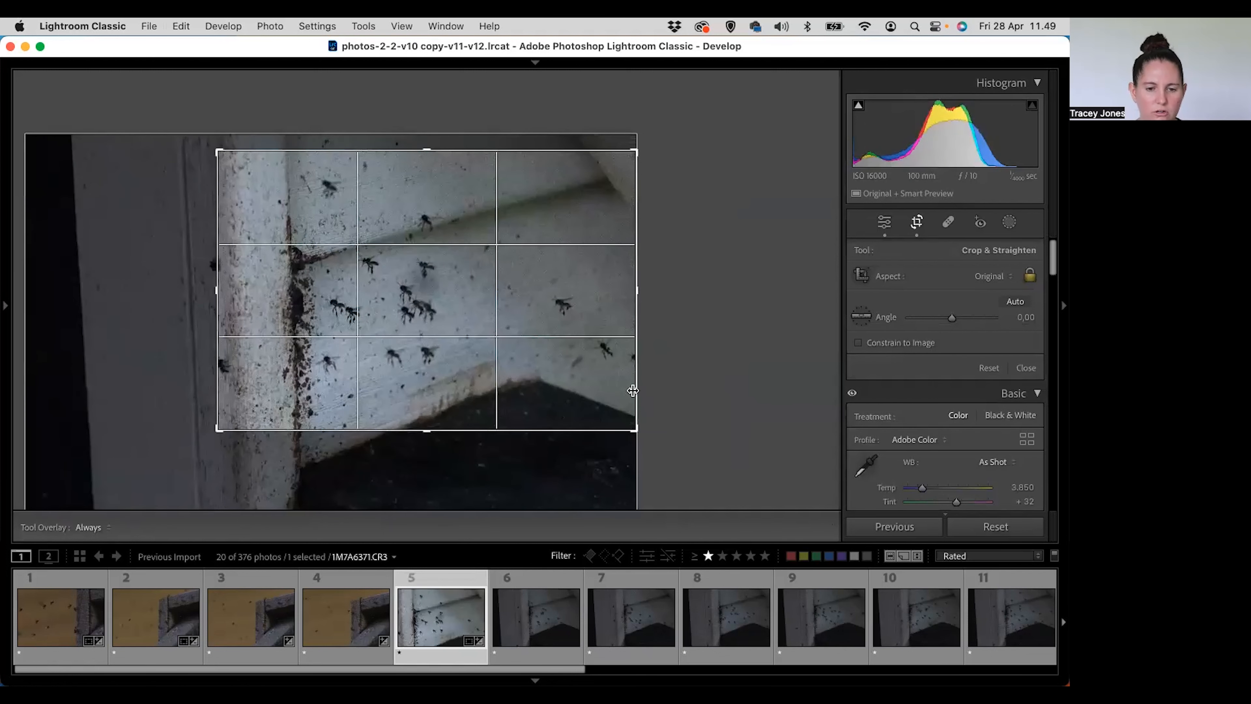
left_click_drag(628, 425, 628, 424)
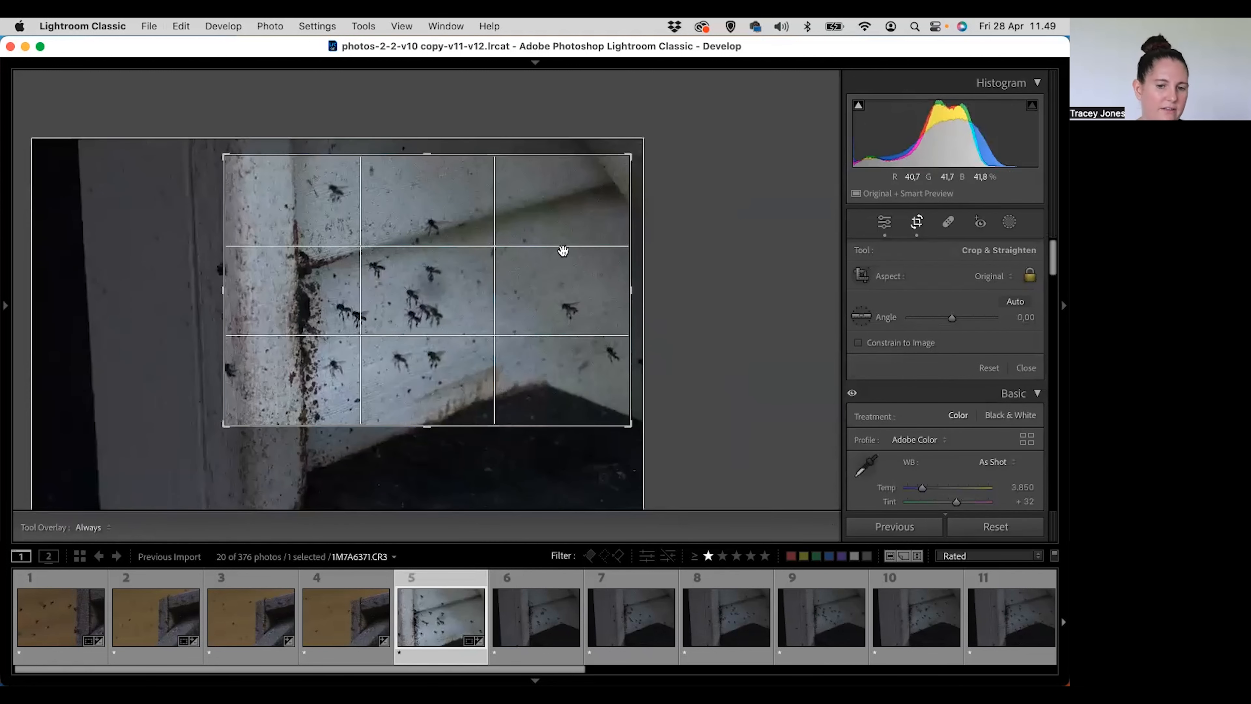
double_click(517, 268)
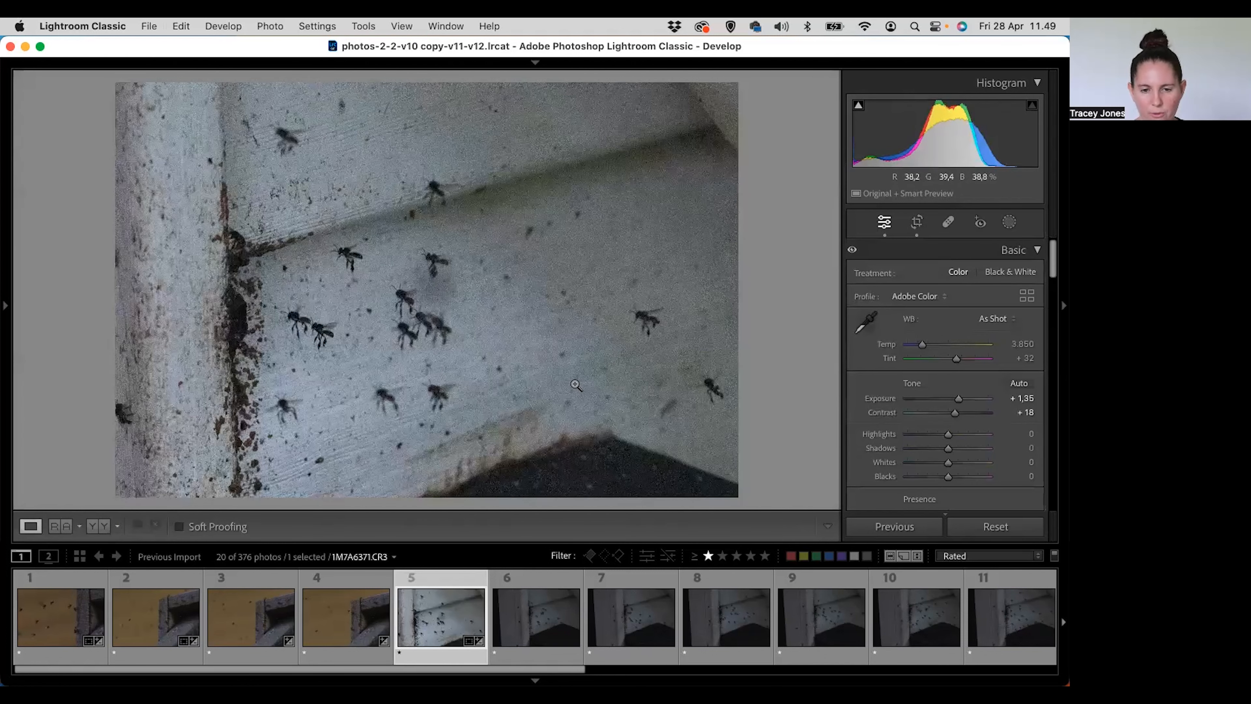
Step: Synchronize all of photo 5's develop settings, including the crop, to rated photos 6 to 19
left_click_drag(560, 669, 973, 669)
left_click(1063, 622)
left_click(977, 607, "shift")
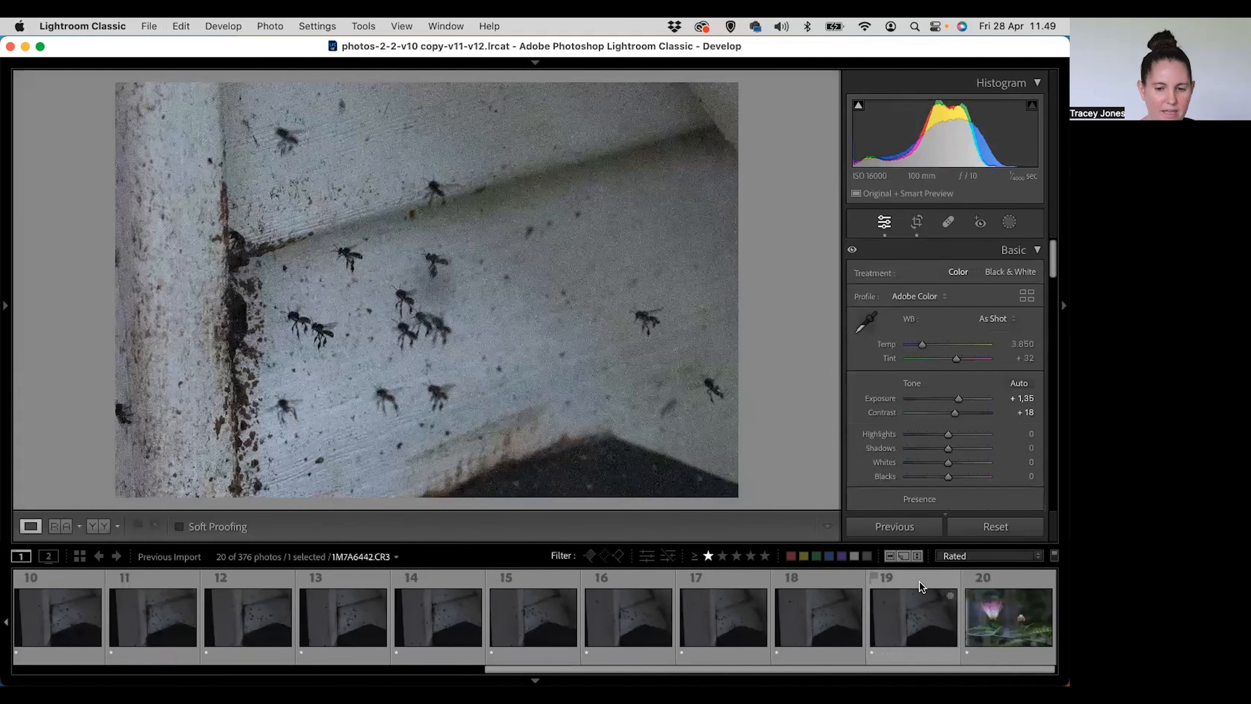
left_click(907, 526)
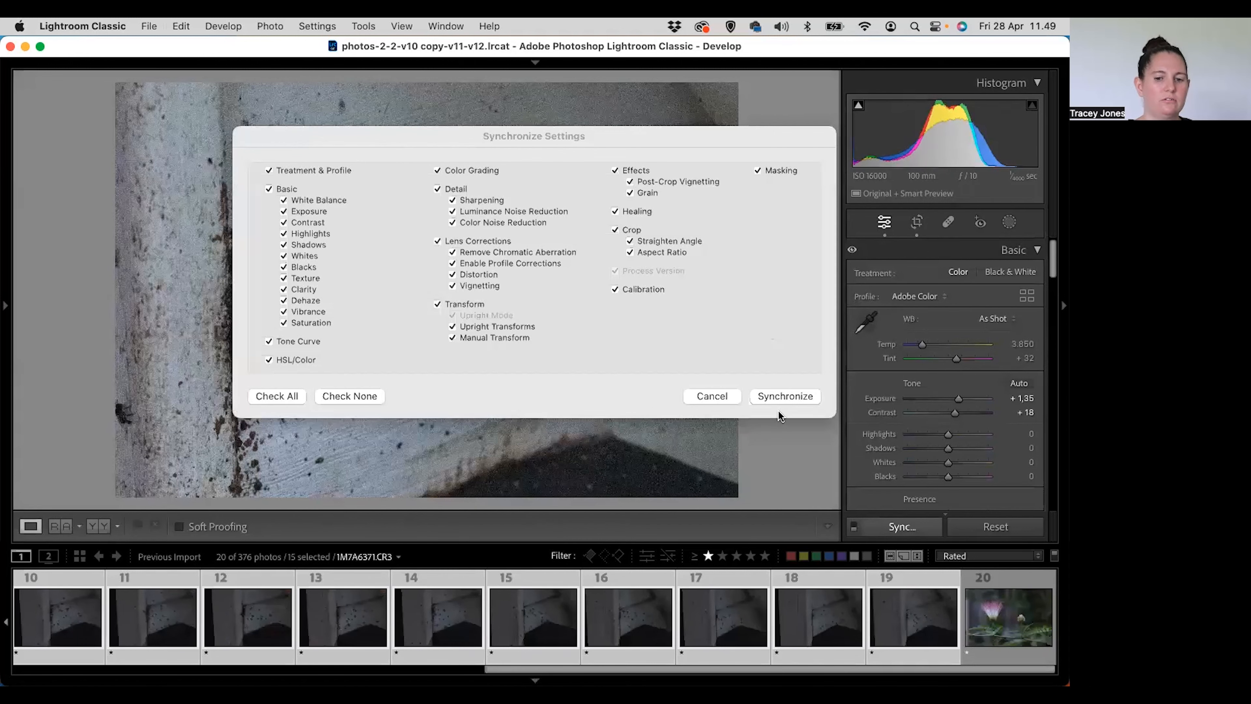
left_click(786, 396)
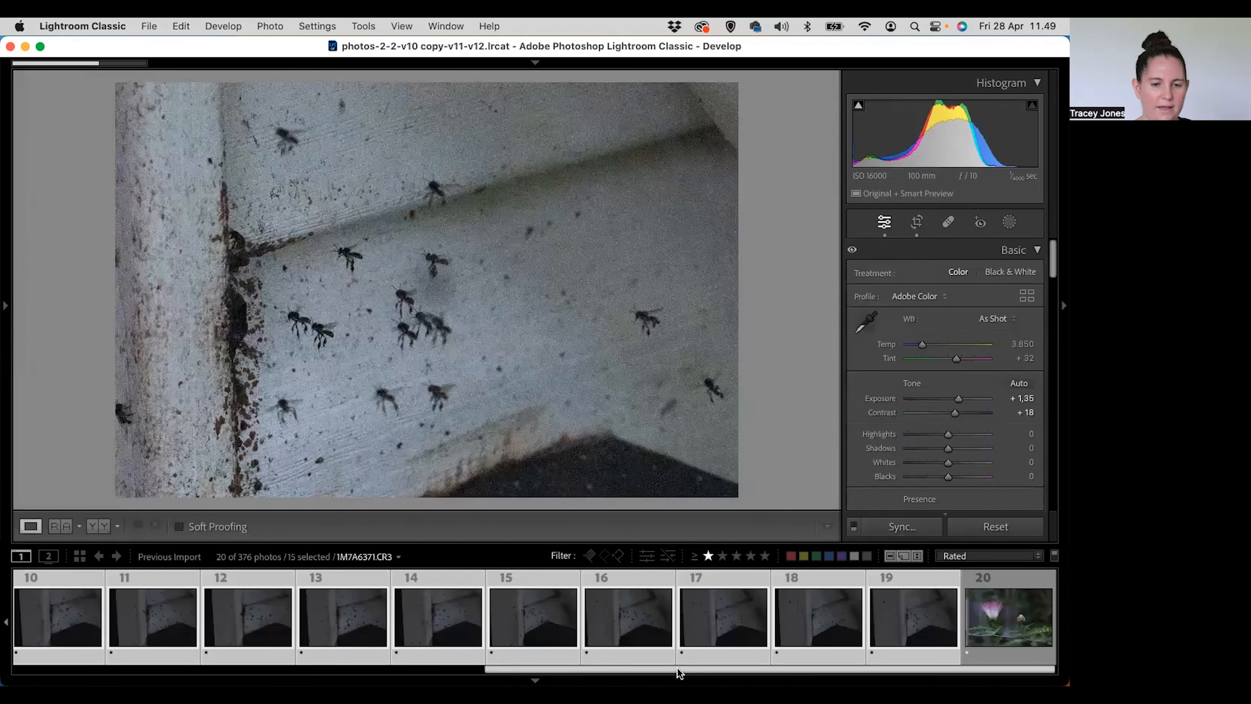
Step: Shift photo 6's (1M7A6374.CR3) crop area lower in the image to include the bees near the dark ledge, and apply it
left_click_drag(677, 668, 427, 670)
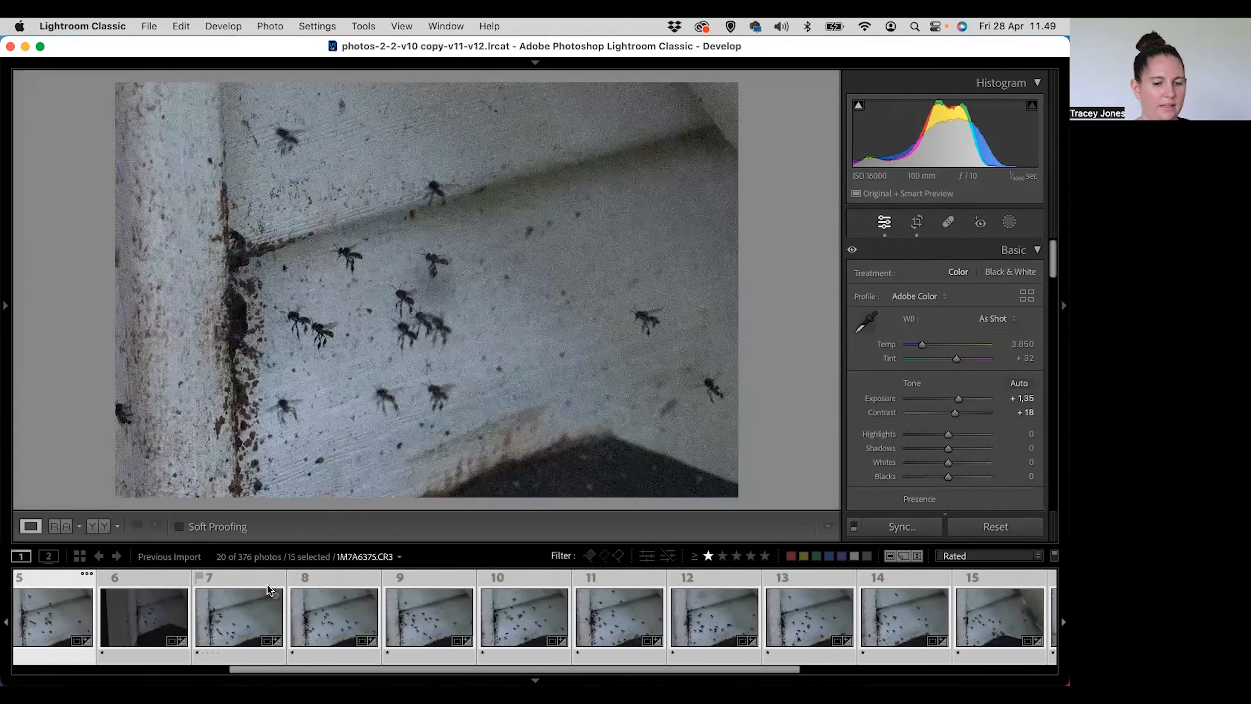
left_click_drag(292, 668, 223, 664)
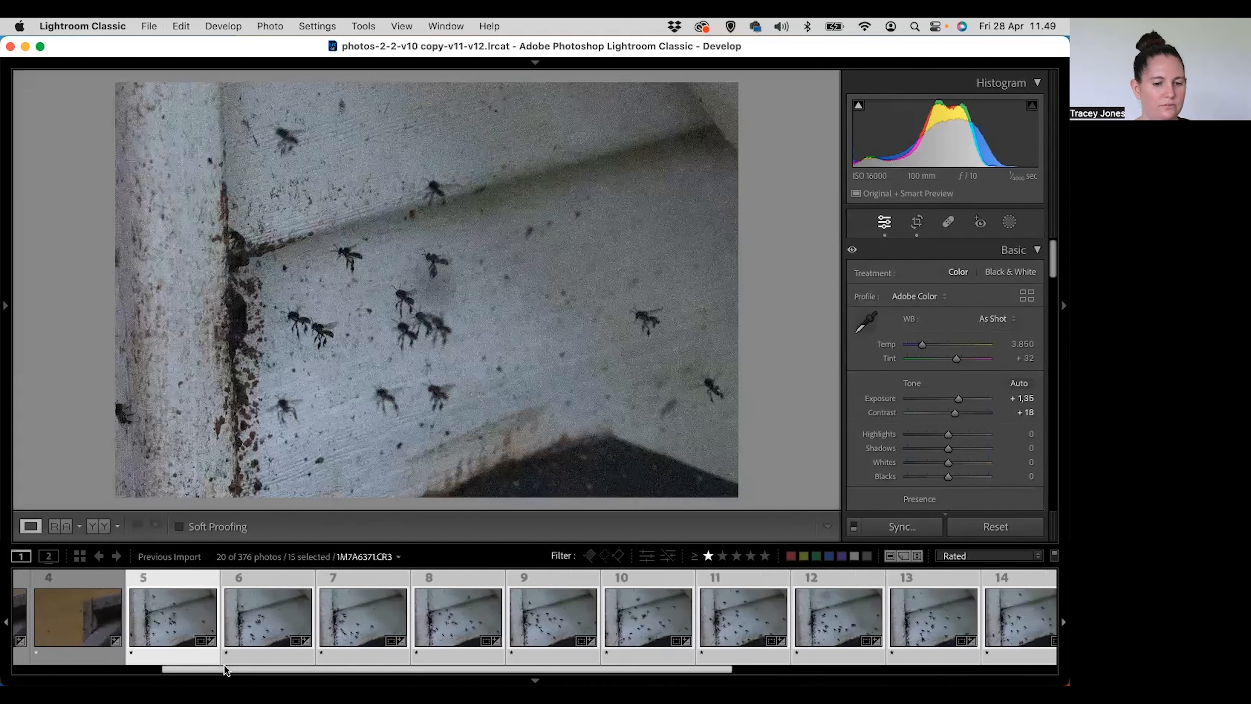
left_click(241, 581)
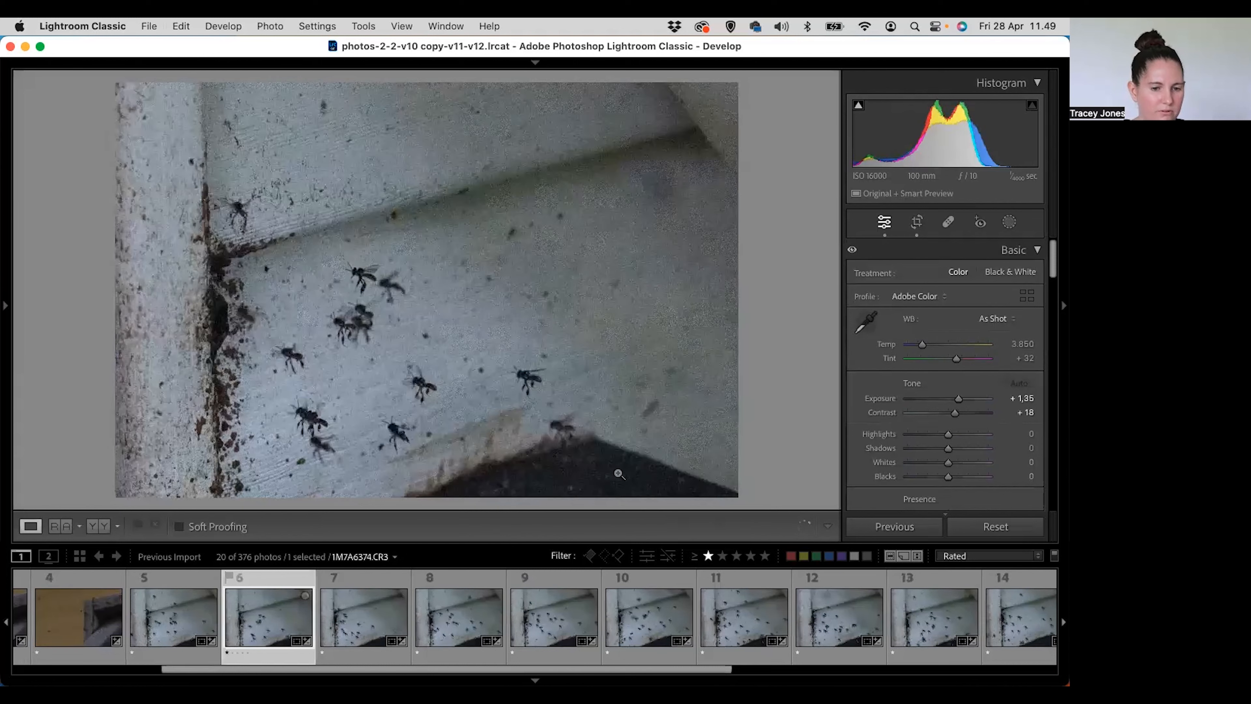
left_click(917, 222)
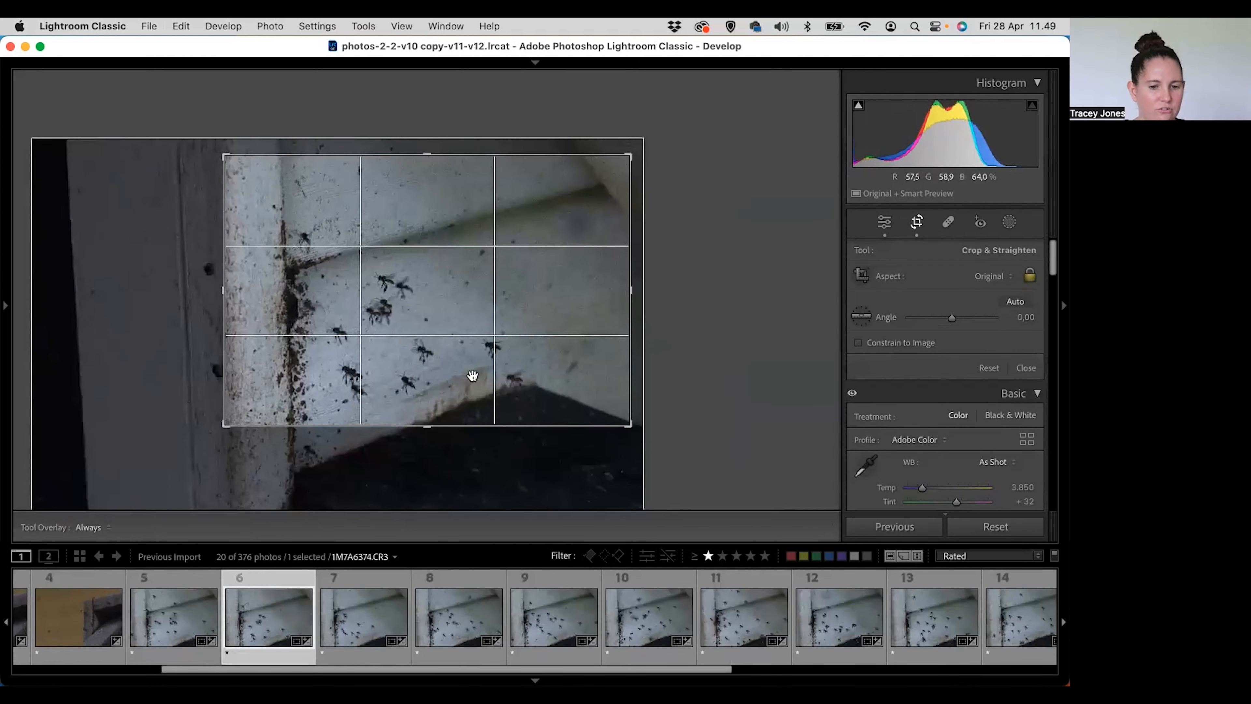
left_click_drag(474, 372, 477, 336)
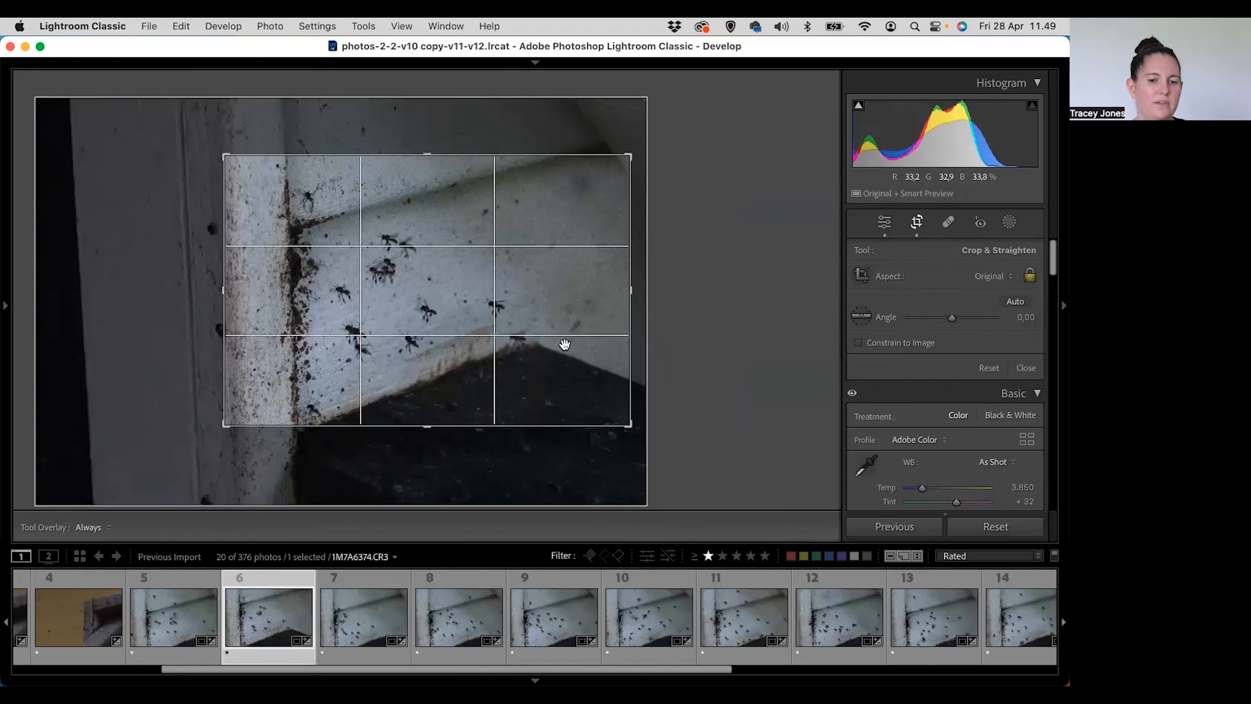
left_click_drag(564, 341, 534, 344)
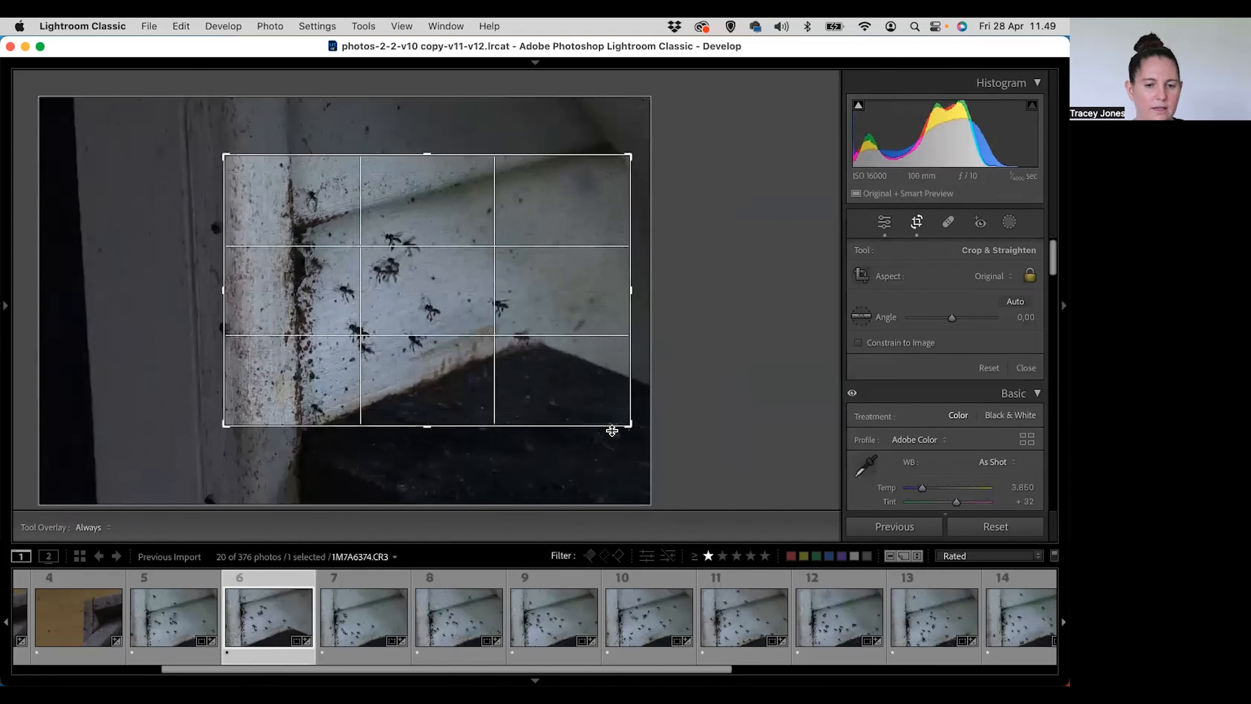
key("Return")
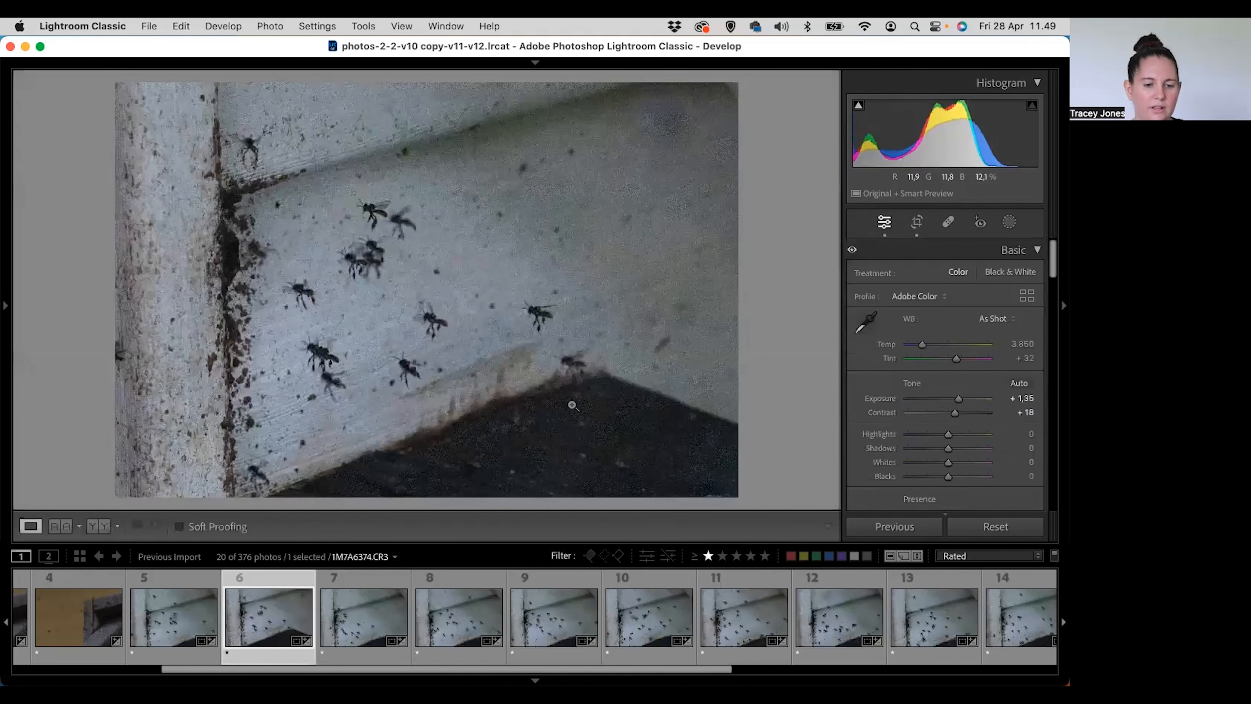
Step: Shift photo 7's (1M7A6375.CR3) crop area lower so it takes in more of the dark ledge beneath the bees
left_click(365, 591)
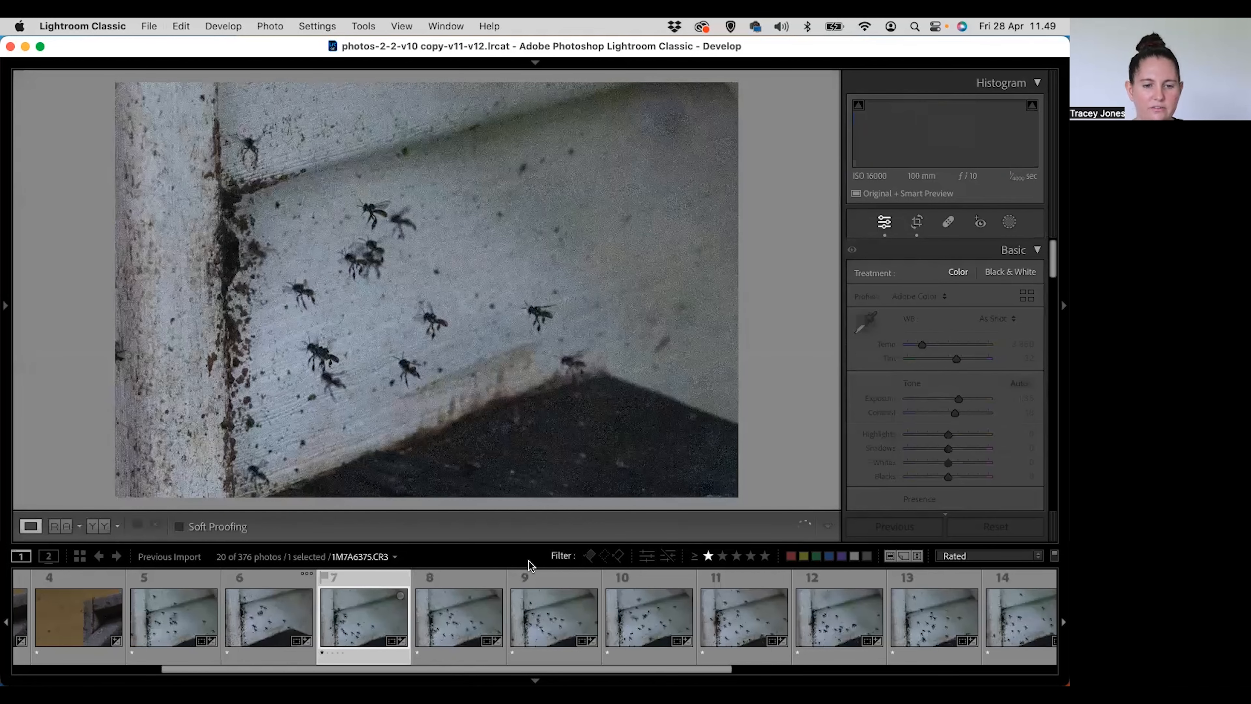
left_click(916, 222)
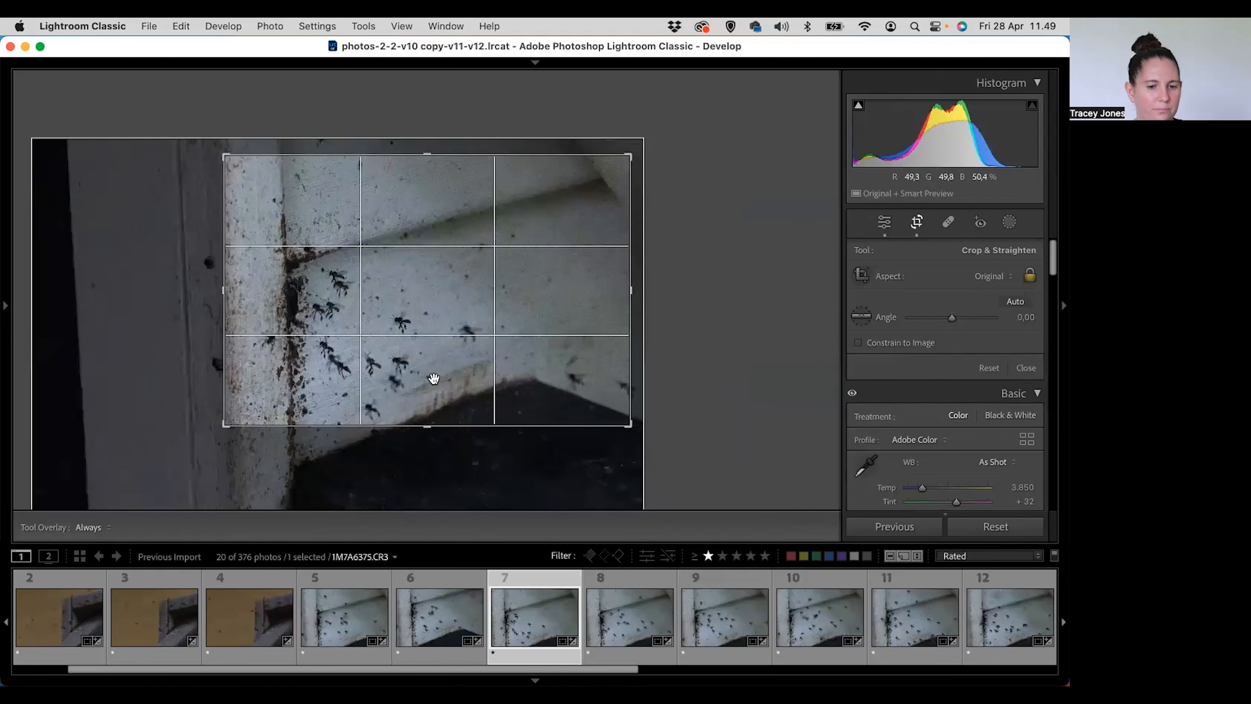
left_click_drag(433, 377, 433, 328)
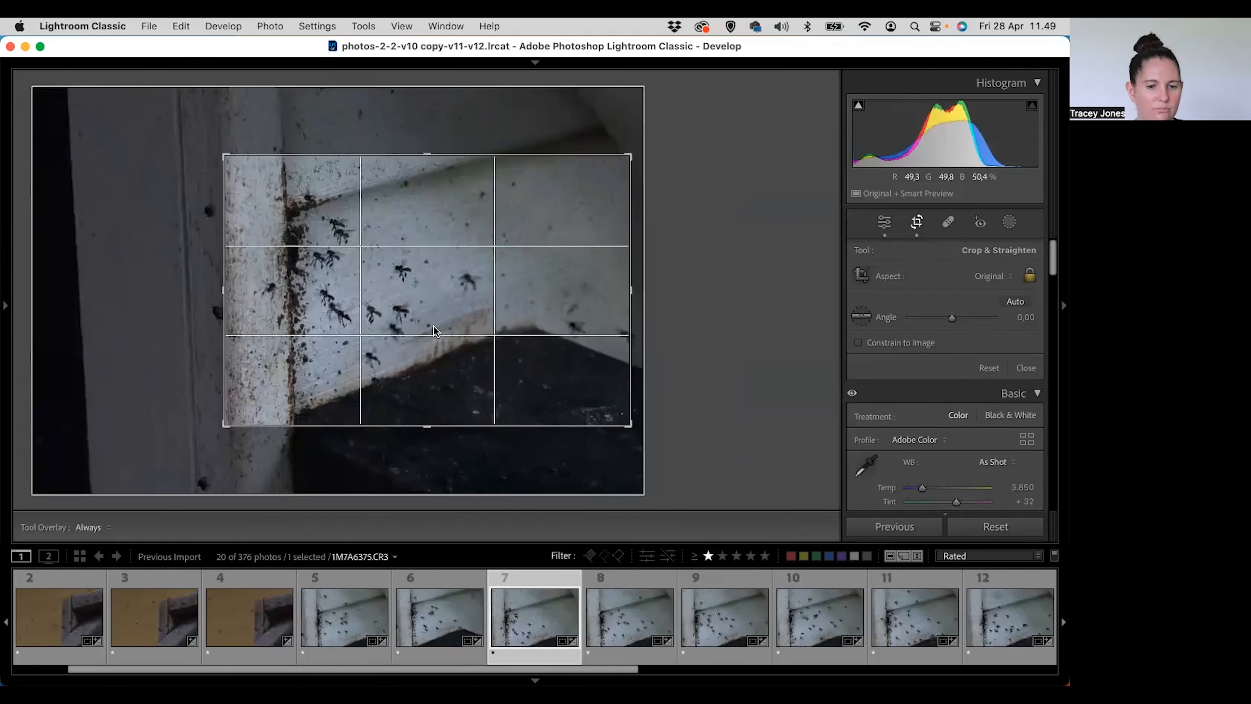
Step: Check the synchronized crops of photos 8 to 10 and slightly enlarge the crop of photo 11 (1M7A6383.CR3)
left_click(629, 574)
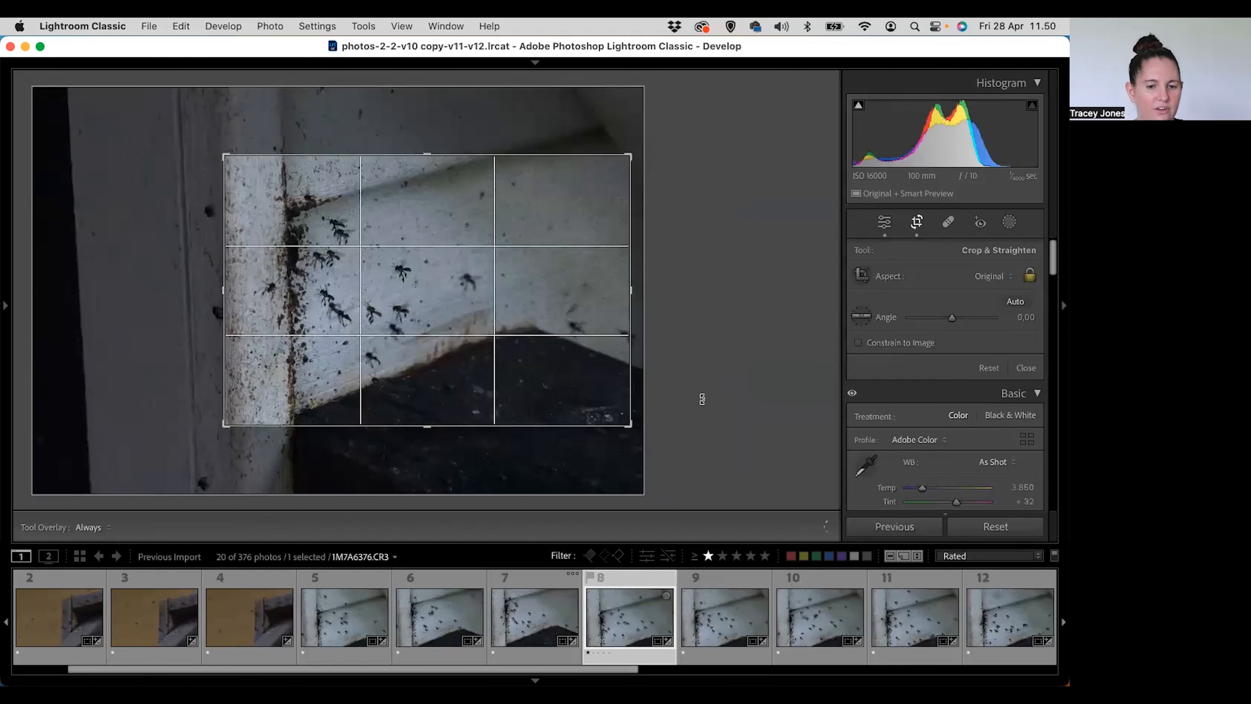
left_click(735, 576)
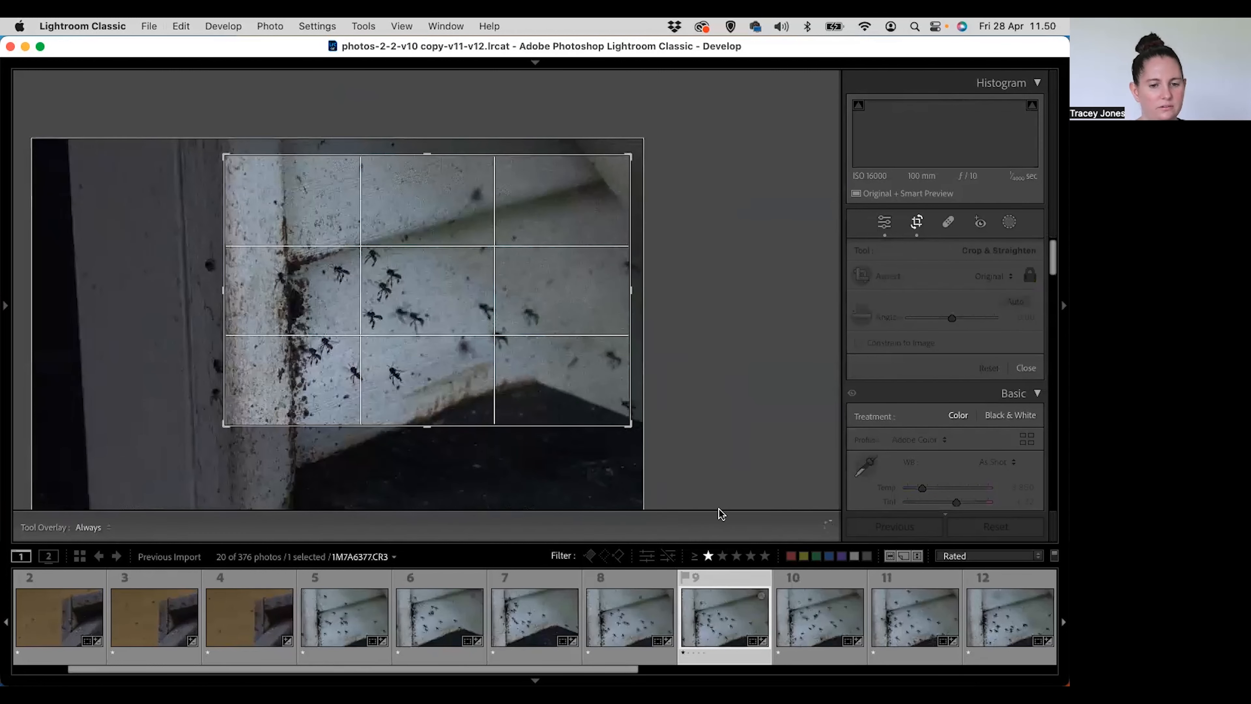
key("Right")
left_click(906, 588)
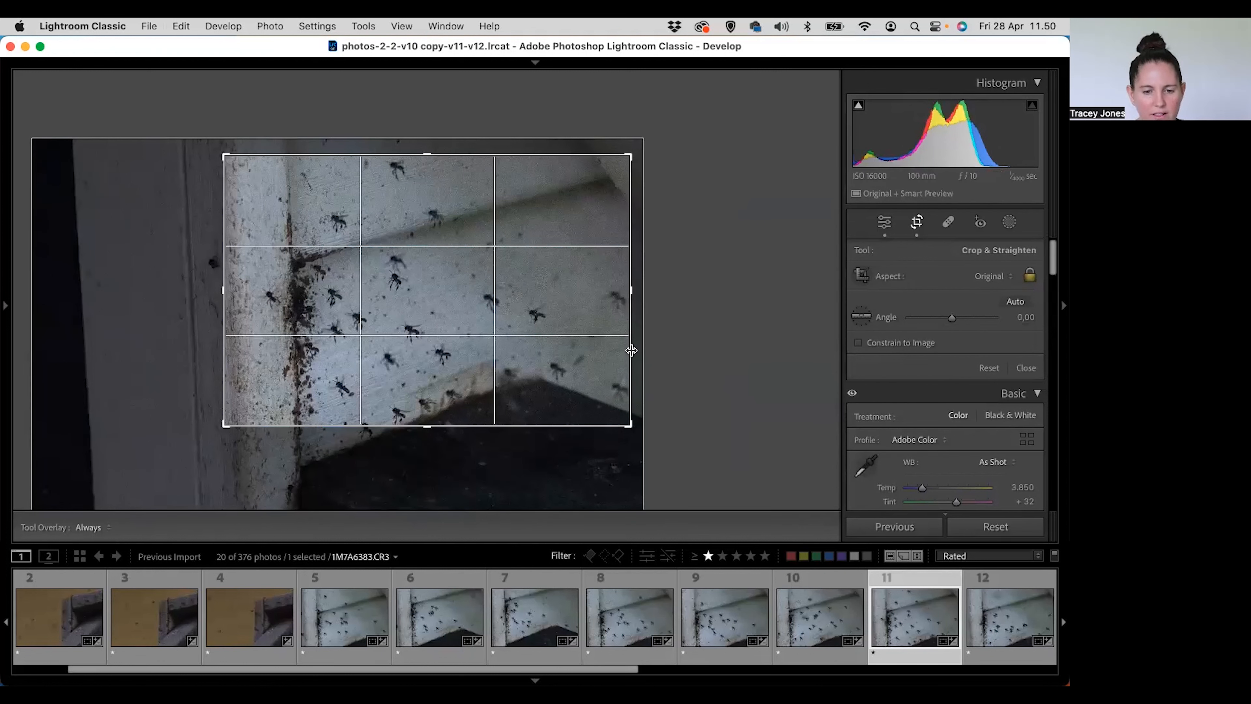
left_click_drag(631, 429, 635, 431)
left_click_drag(219, 153, 212, 148)
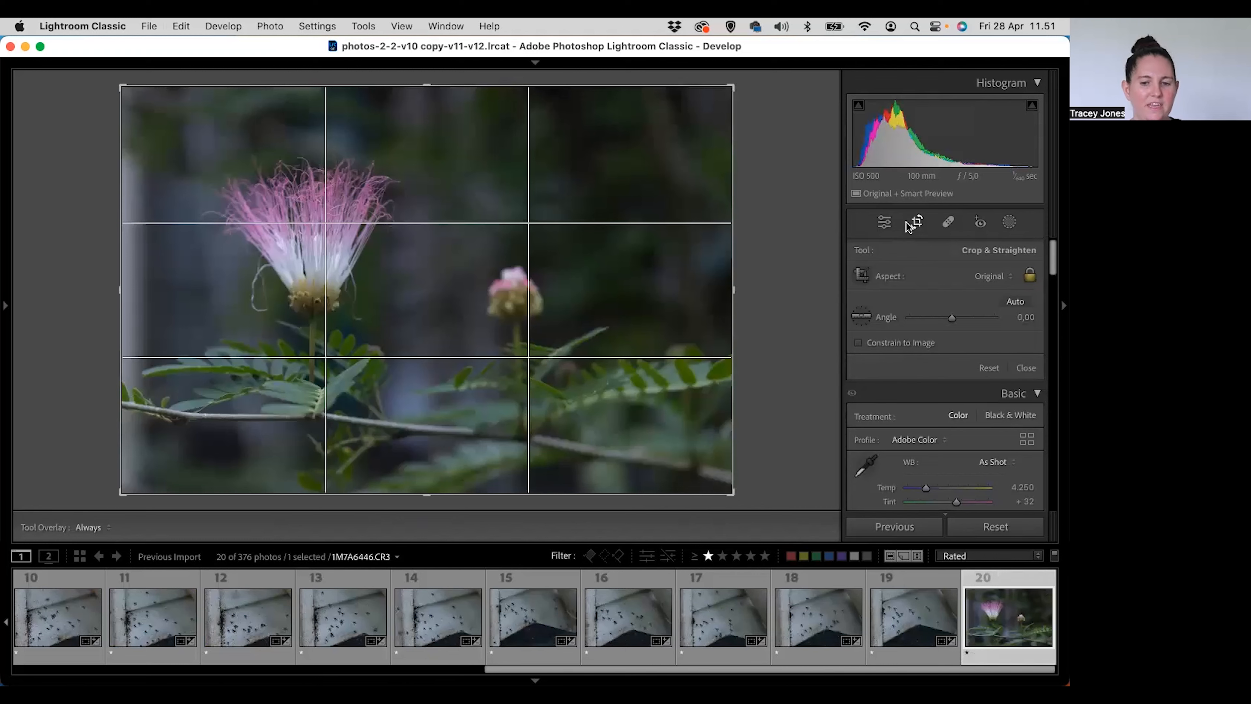
Step: Darken the pink flower photo's (1M7A6446.CR3) background with Shadows -100, Dehaze +27, Contrast +46 and Blacks -44
left_click(917, 222)
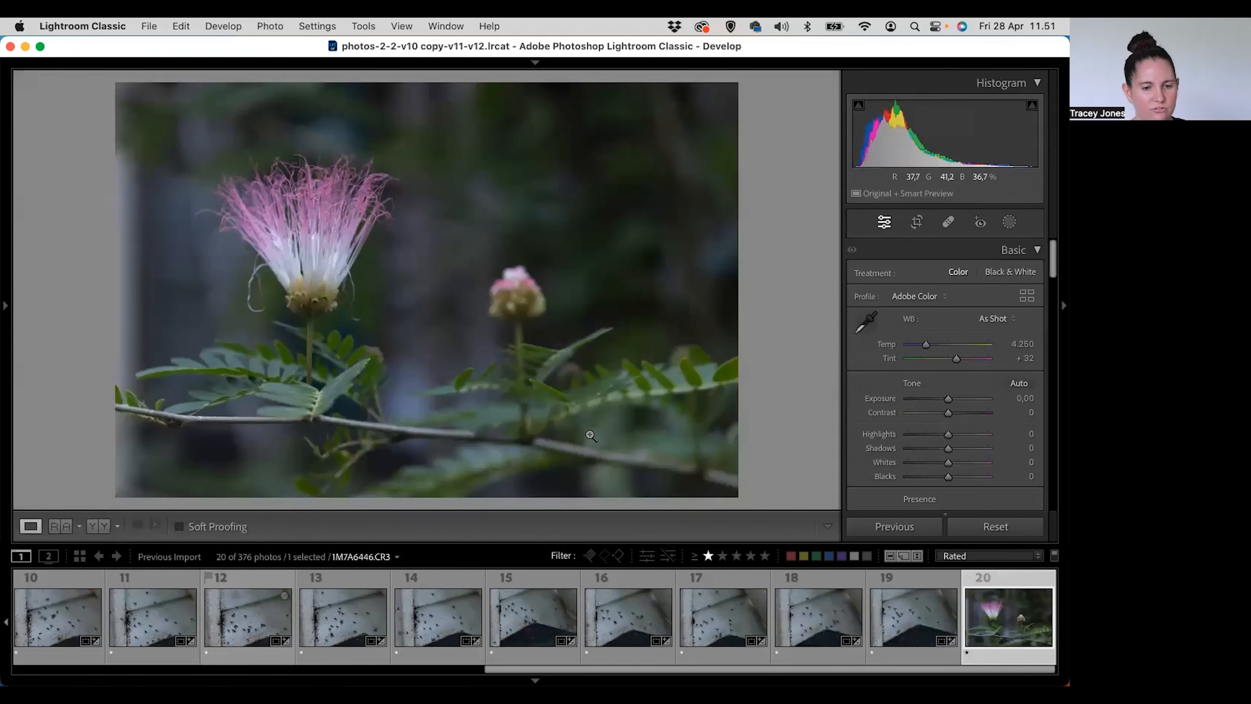
scroll(927, 354, "down", 2)
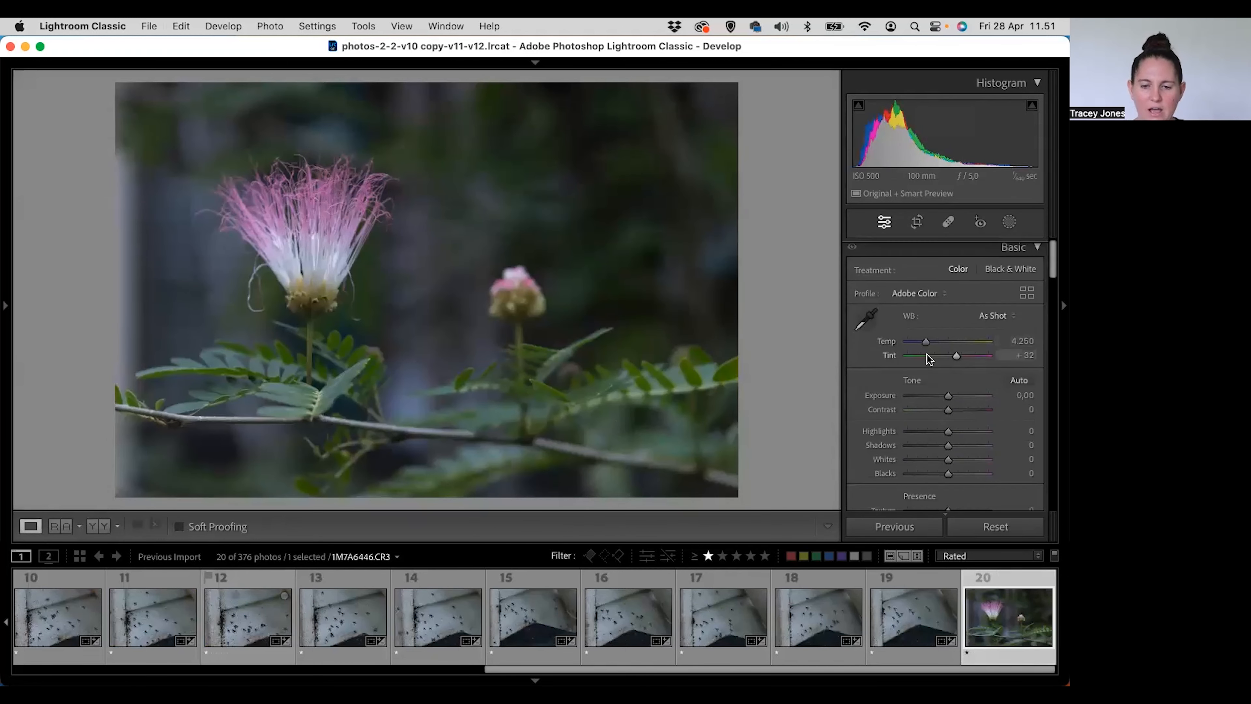
scroll(926, 354, "down", 8)
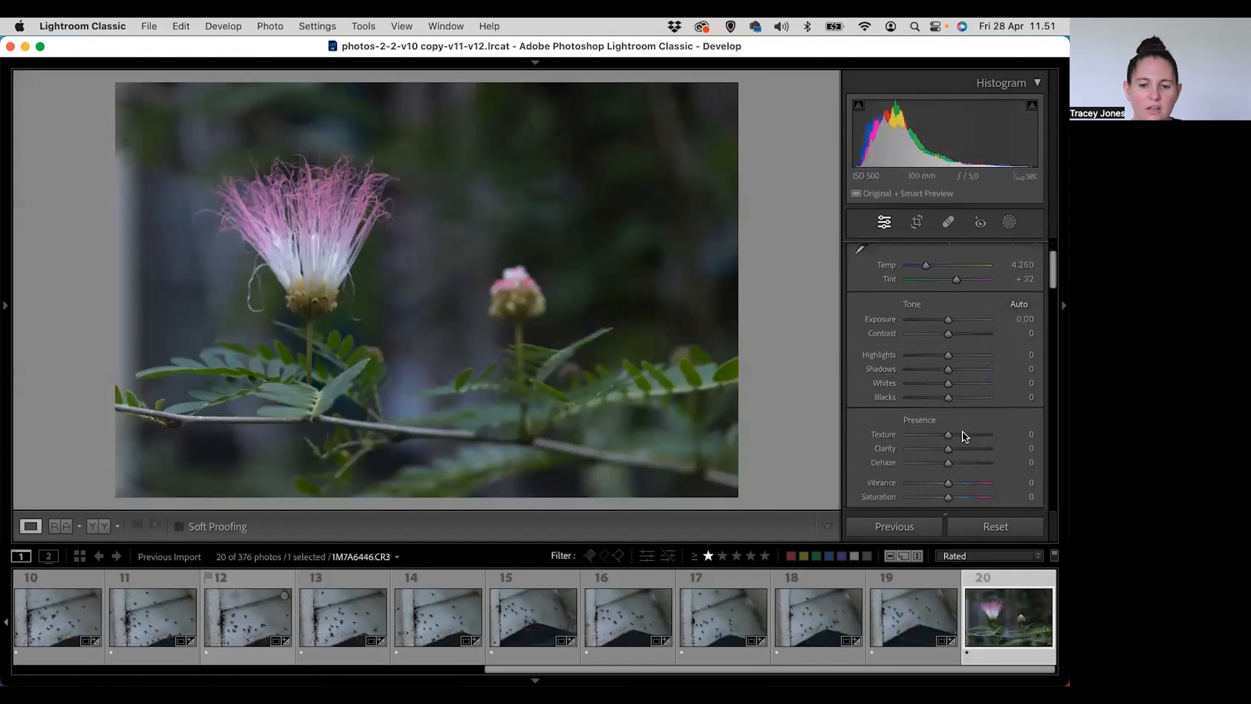
left_click_drag(947, 351, 908, 351)
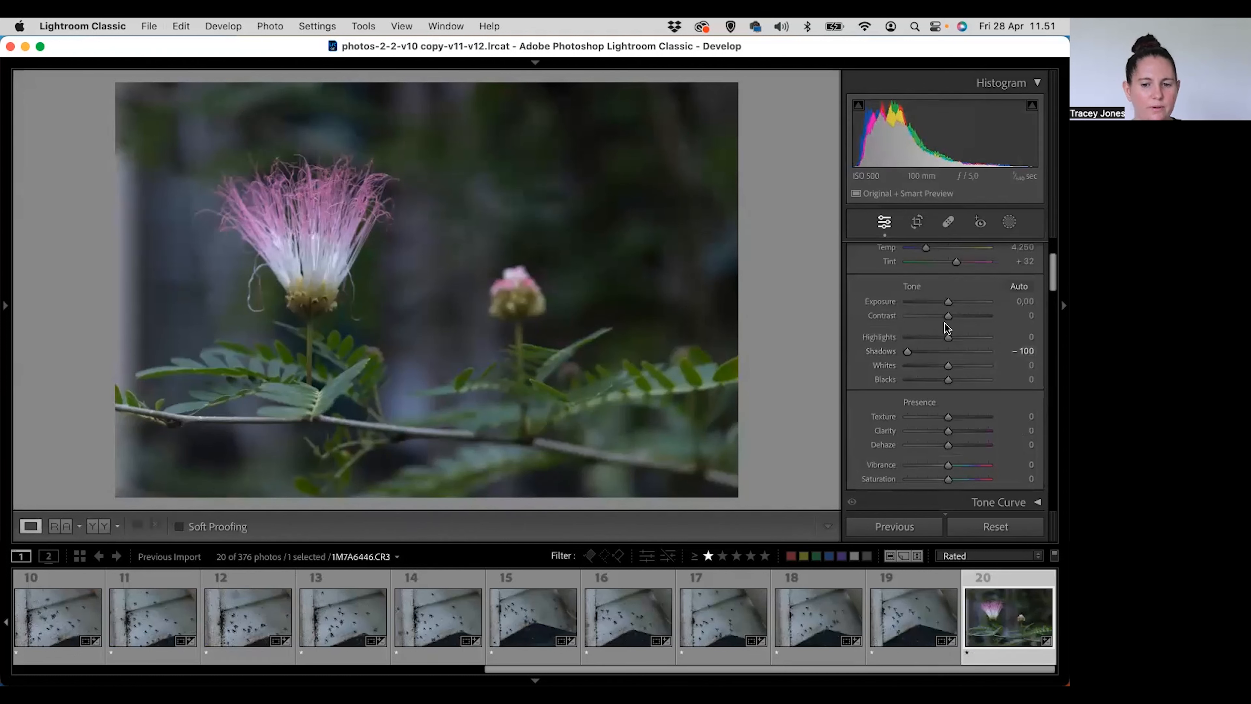
left_click_drag(948, 448, 956, 446)
left_click_drag(947, 316, 966, 309)
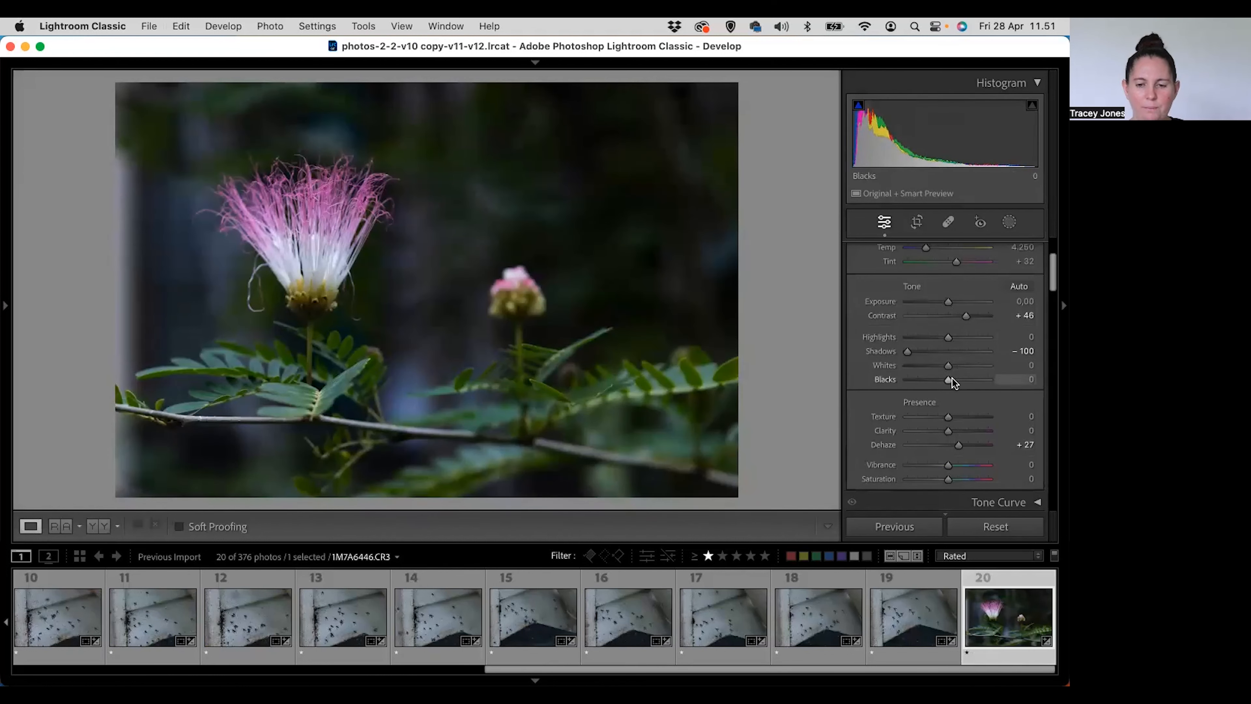
left_click_drag(947, 379, 928, 378)
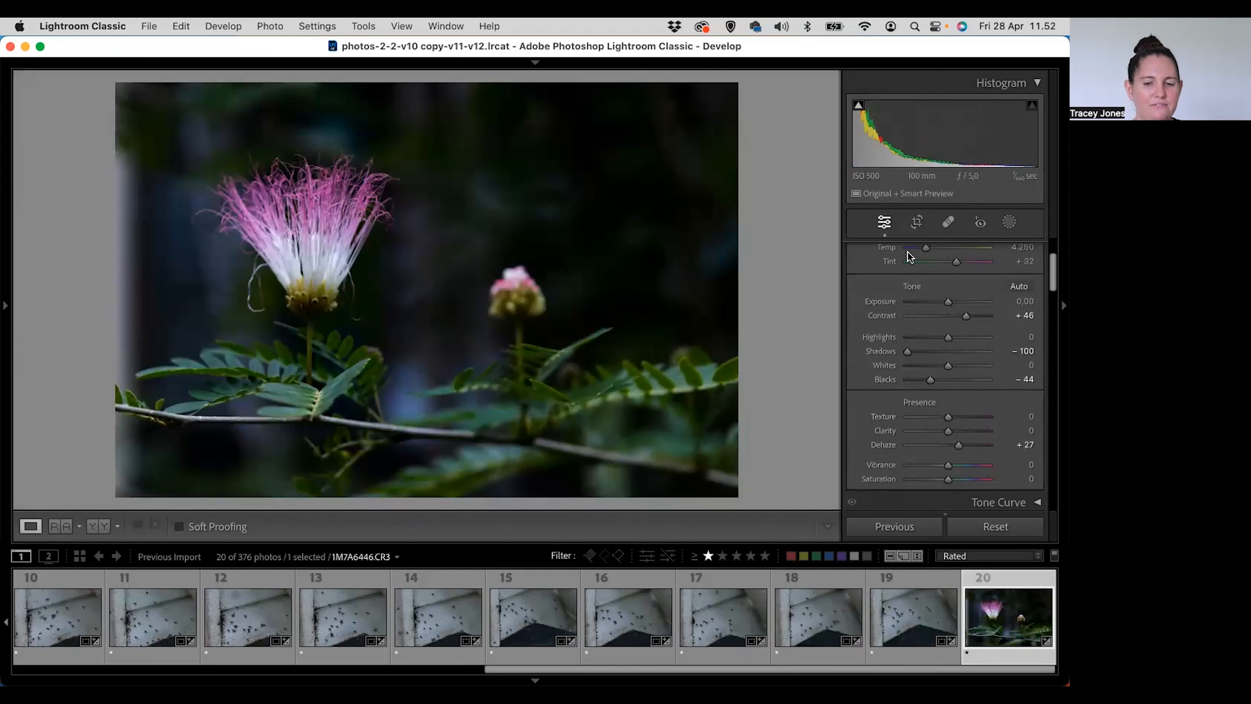
Step: Open the AI Denoise preview for photo 1 (1M7A6151.CR3), the bees beside the wooden post
left_click_drag(924, 669, 325, 669)
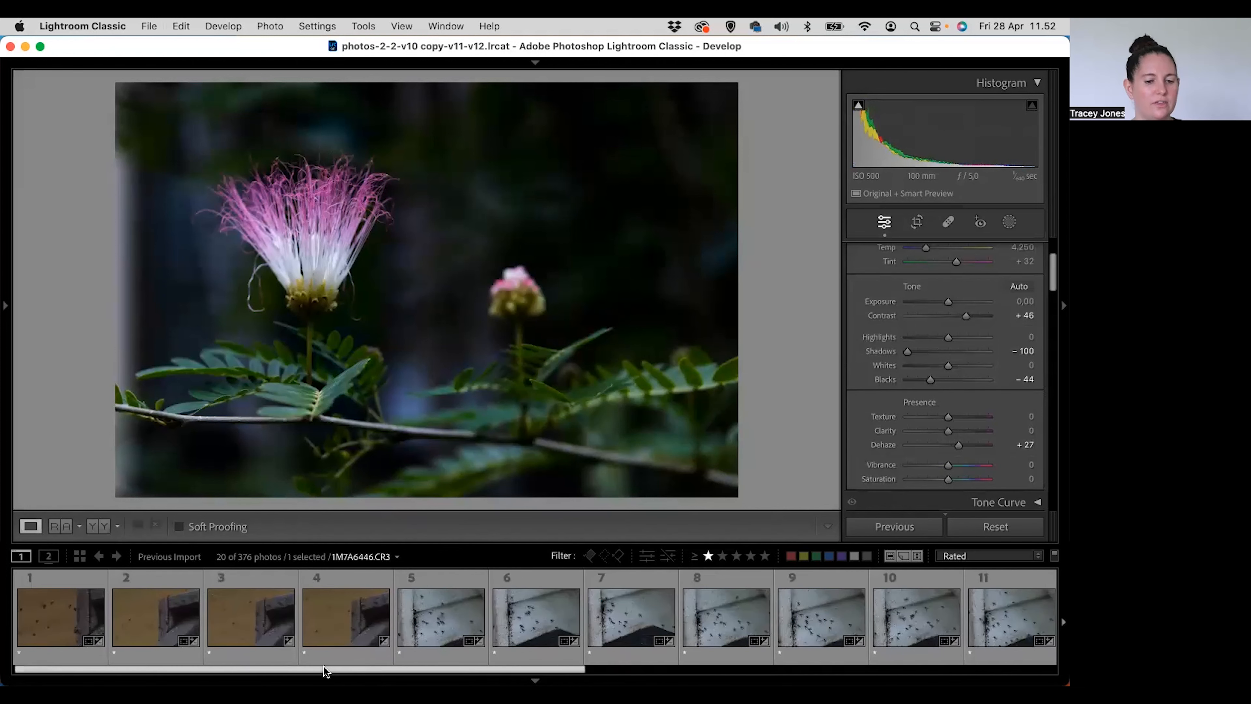
left_click(57, 584)
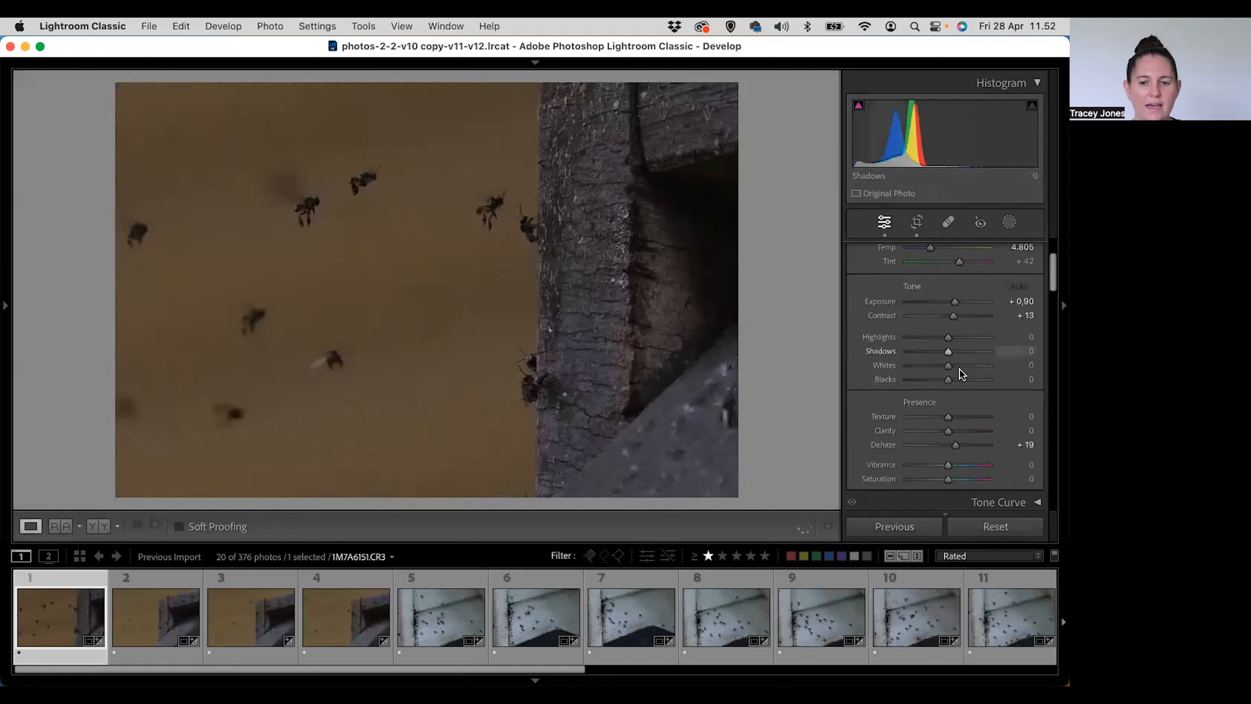
scroll(959, 372, "down", 15)
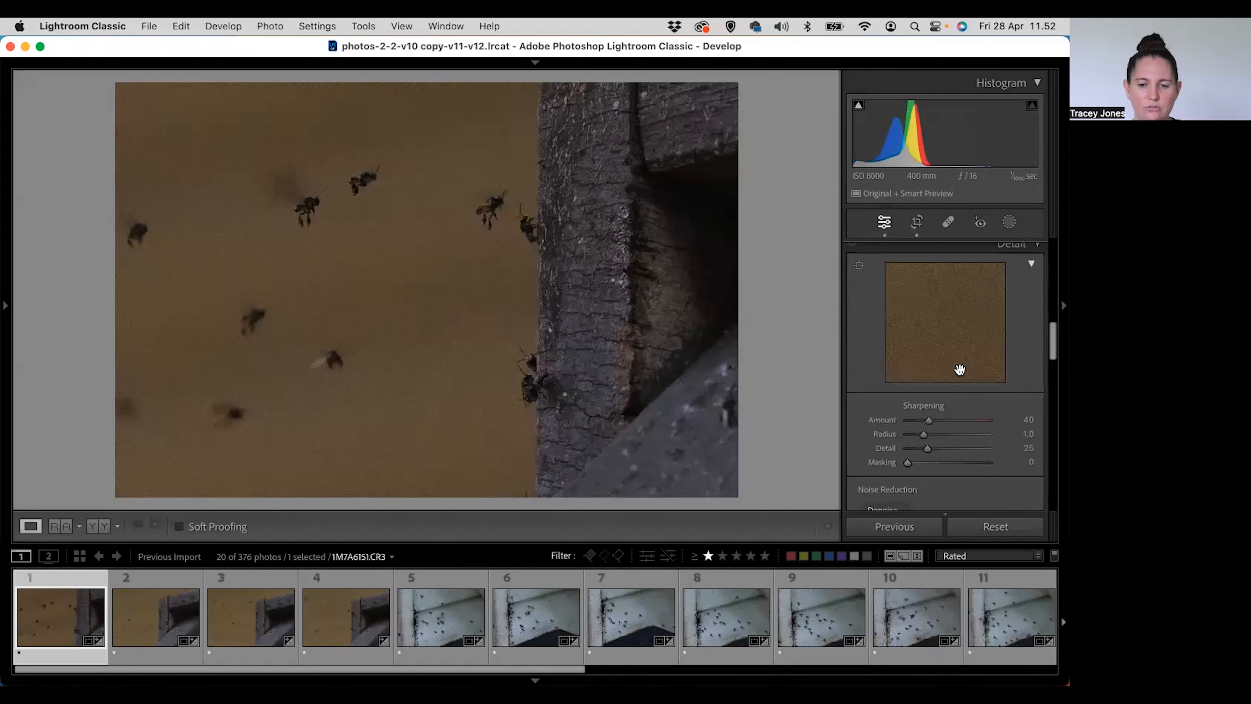
scroll(960, 370, "down", 3)
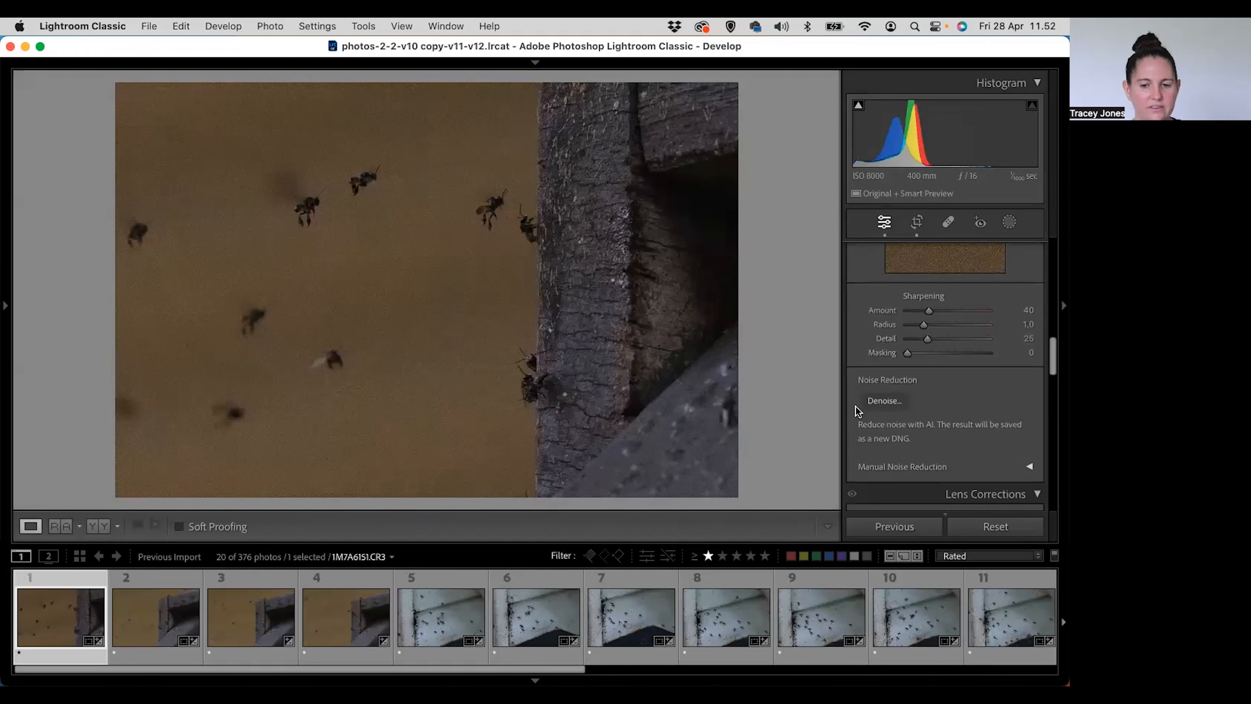
left_click(882, 401)
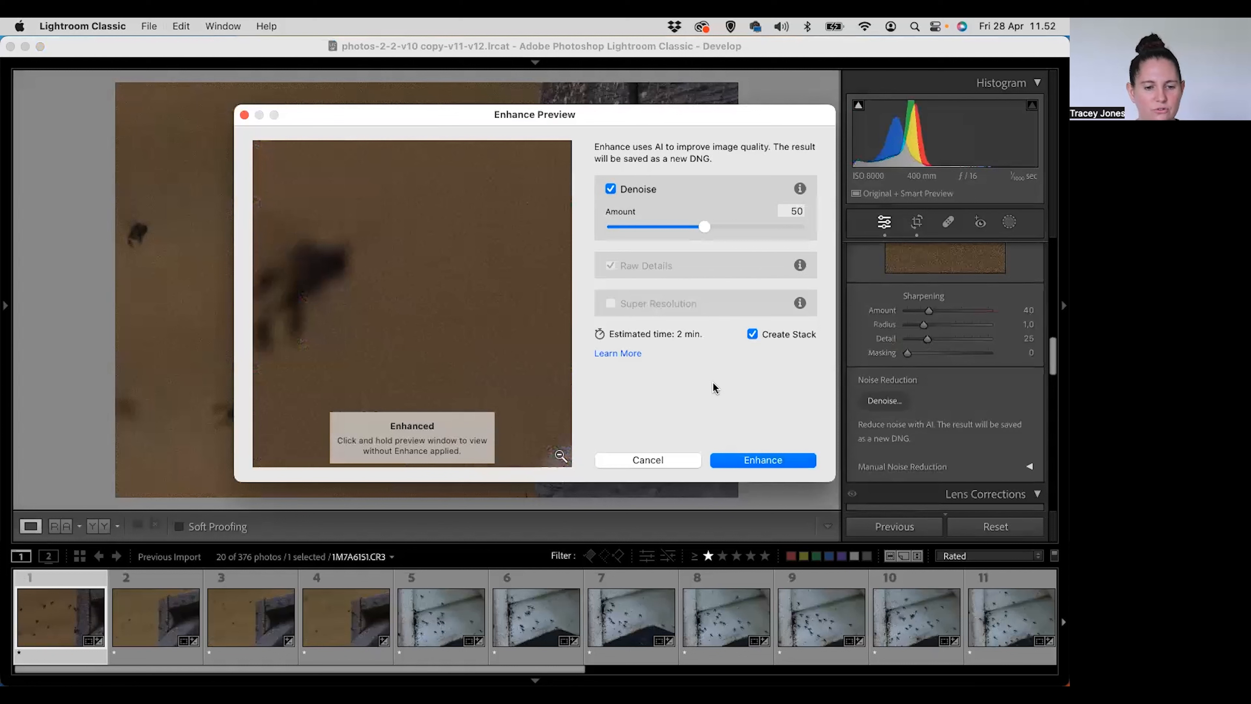
Step: Preview the denoising on the bees beside the post, set its Amount to 77 and enhance photo 1
left_click_drag(464, 323, 481, 358)
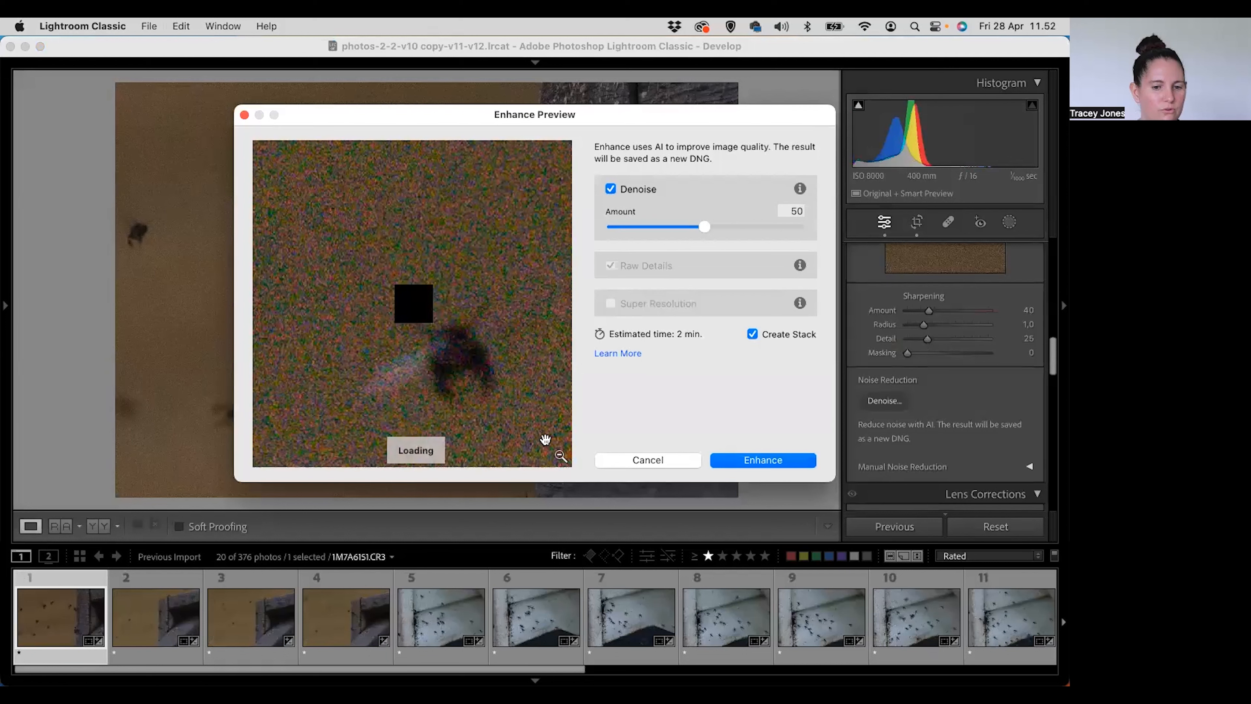
left_click(561, 456)
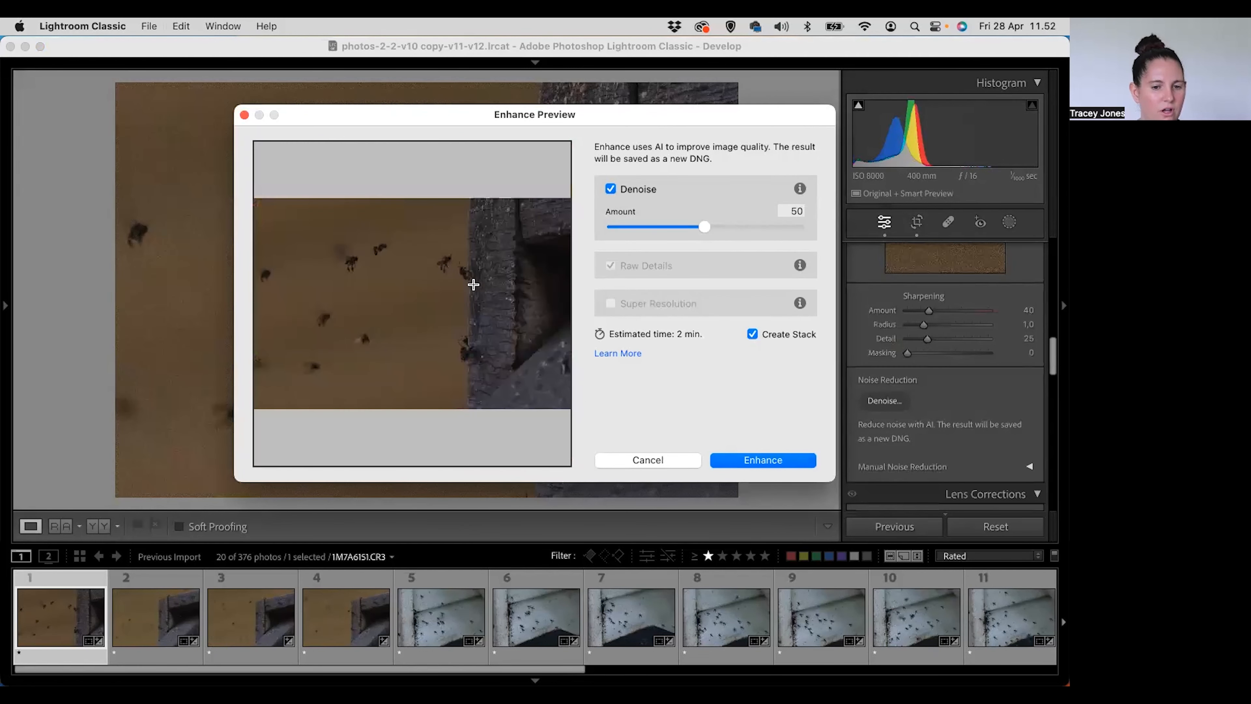
left_click(461, 271)
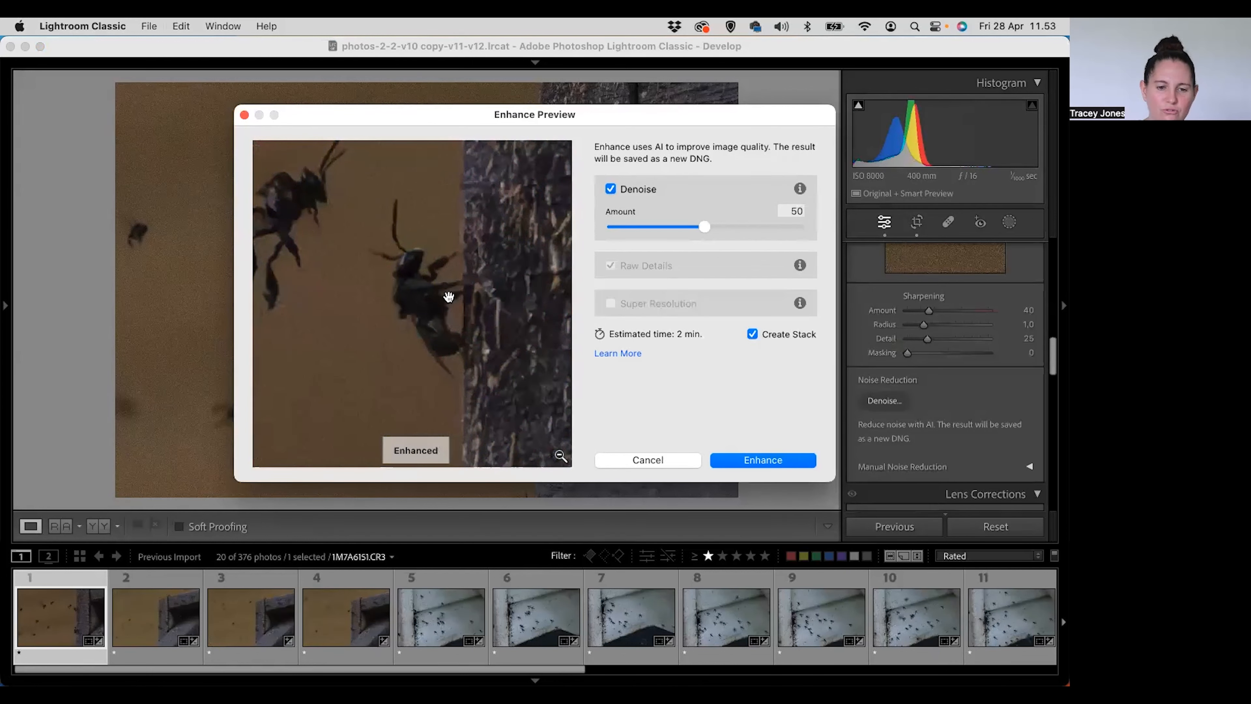
left_click_drag(435, 304, 483, 342)
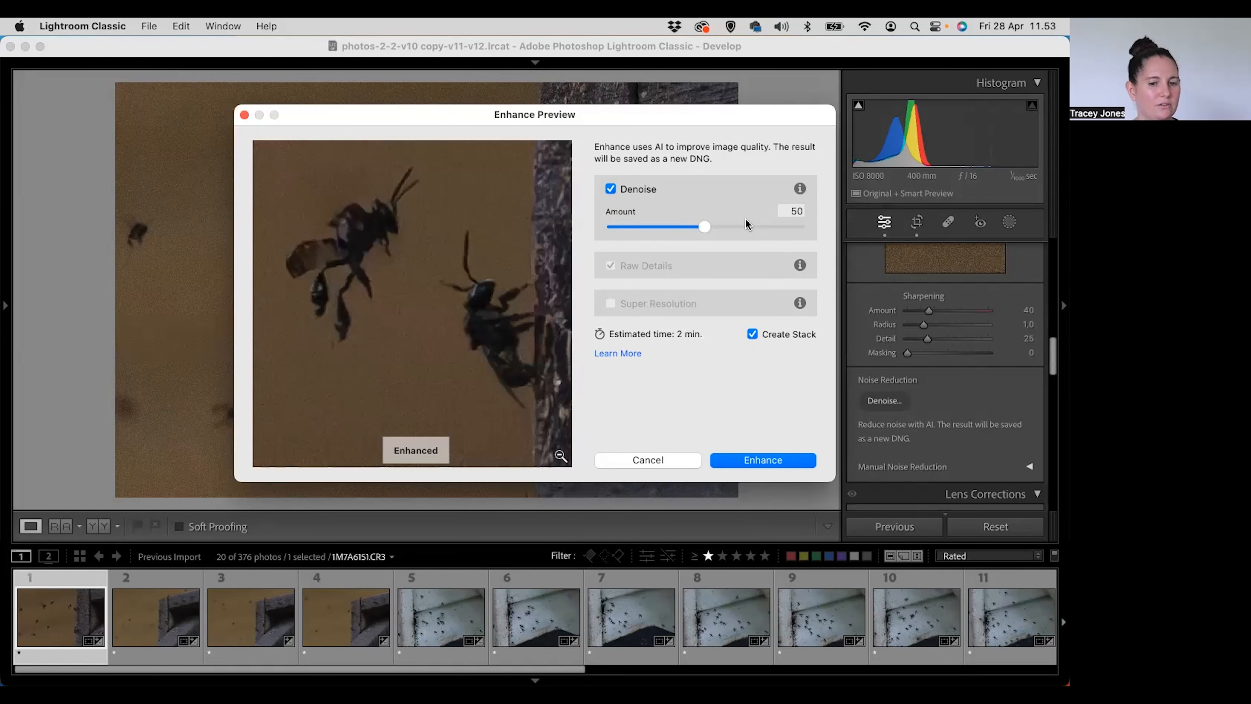
left_click_drag(714, 228, 735, 227)
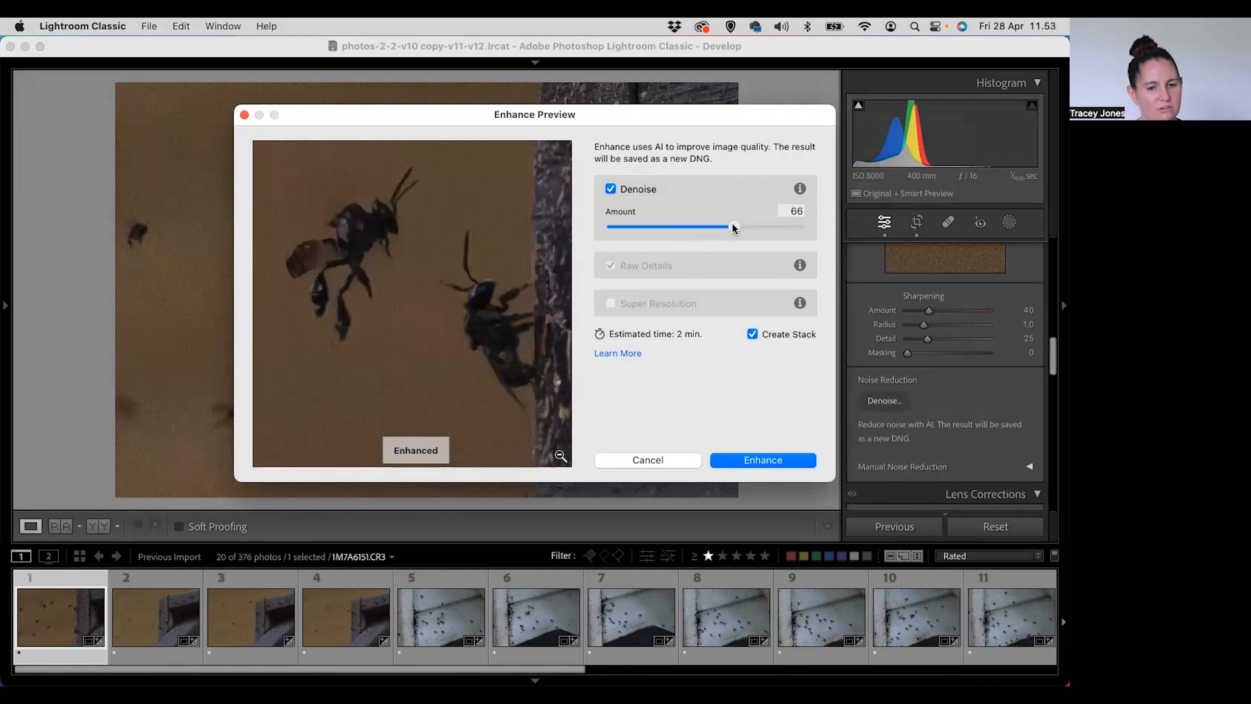
left_click_drag(734, 227, 754, 229)
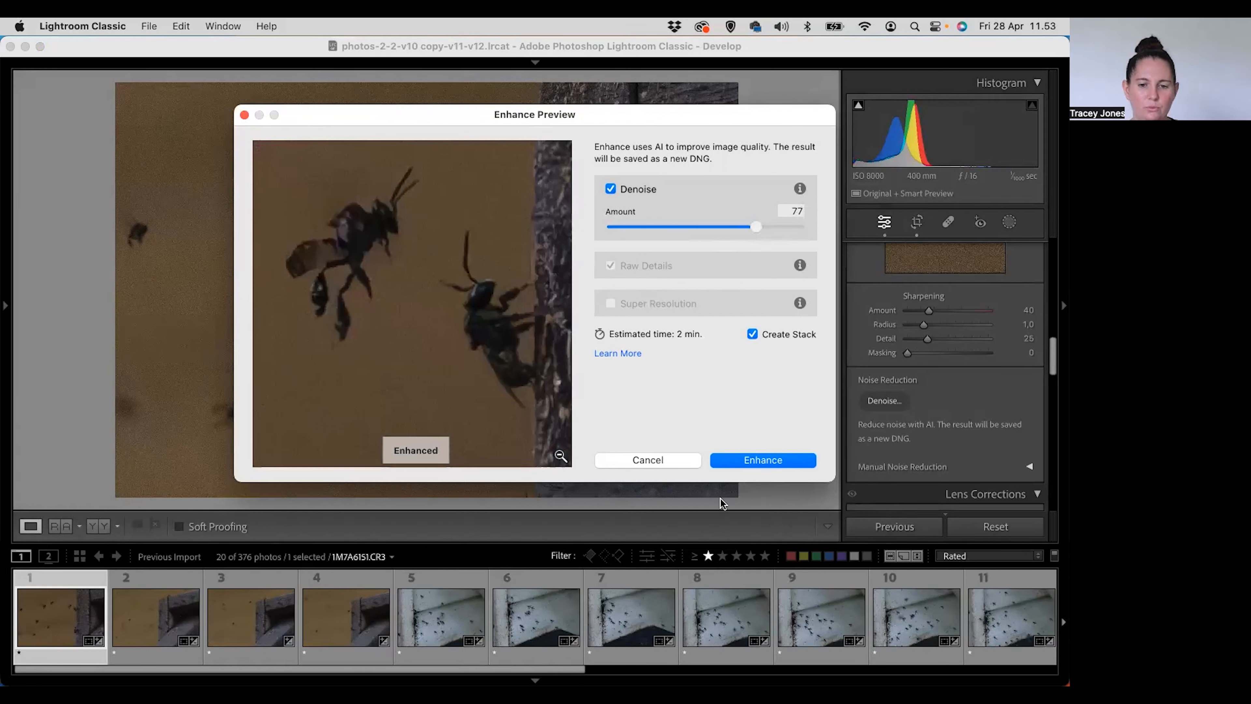
left_click(769, 460)
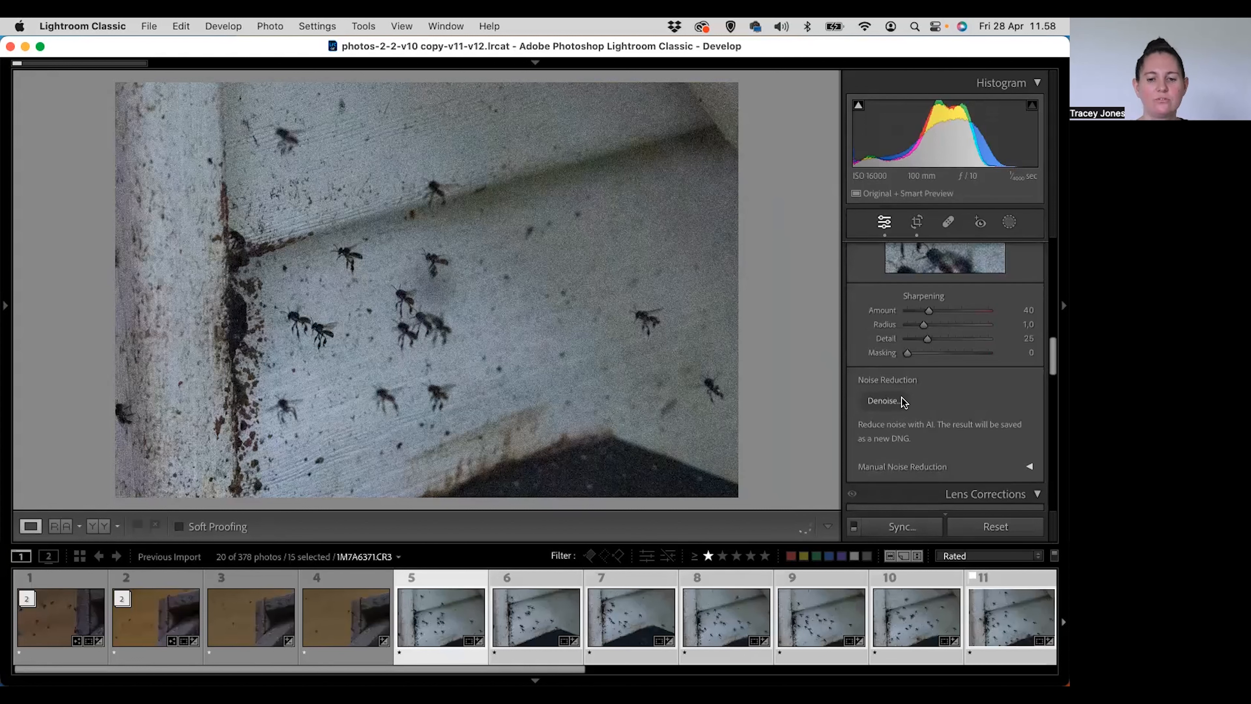
Step: Batch-denoise the 15 selected bee photos at Amount 77 with stacks created, checking the preview on the flying bees
left_click(887, 401)
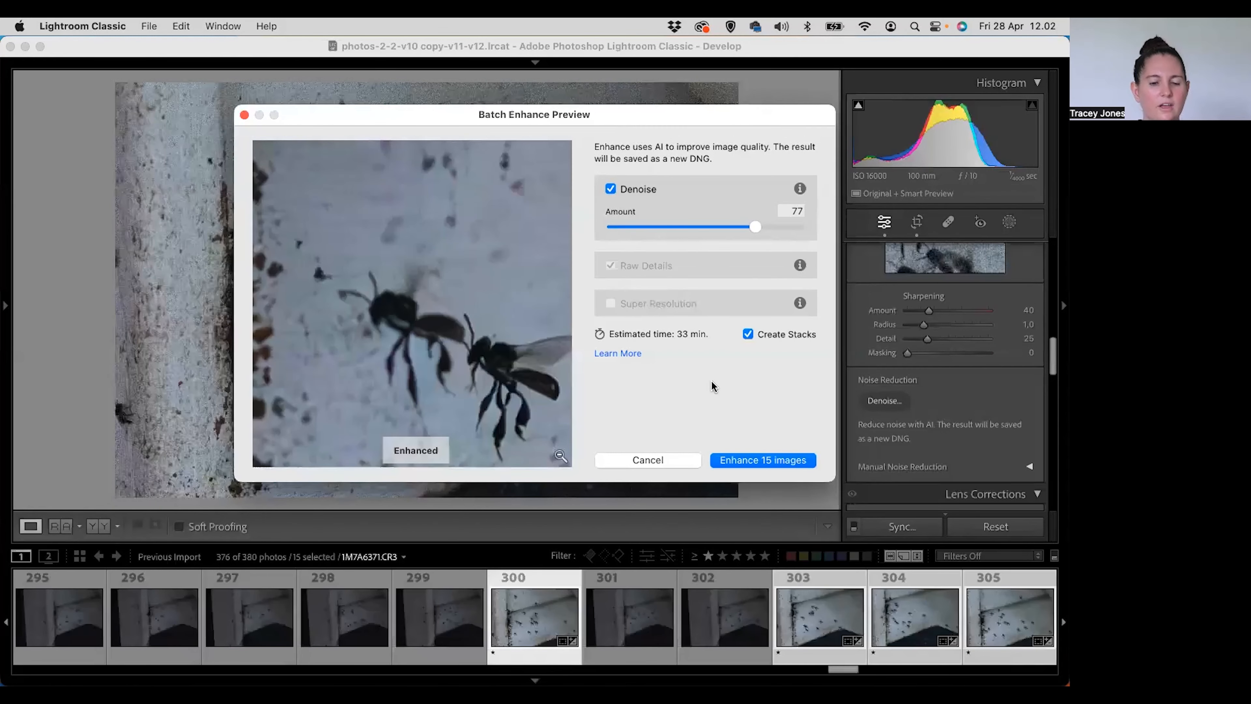
left_click_drag(498, 347, 365, 280)
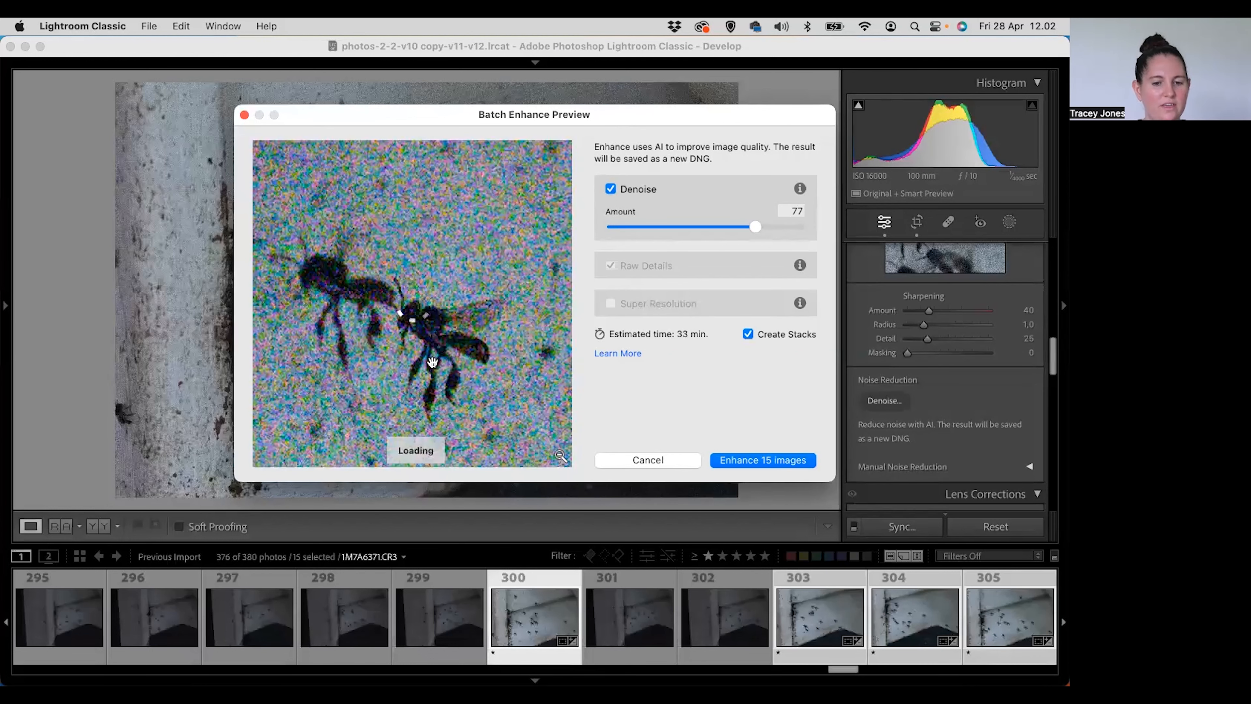
left_click(759, 461)
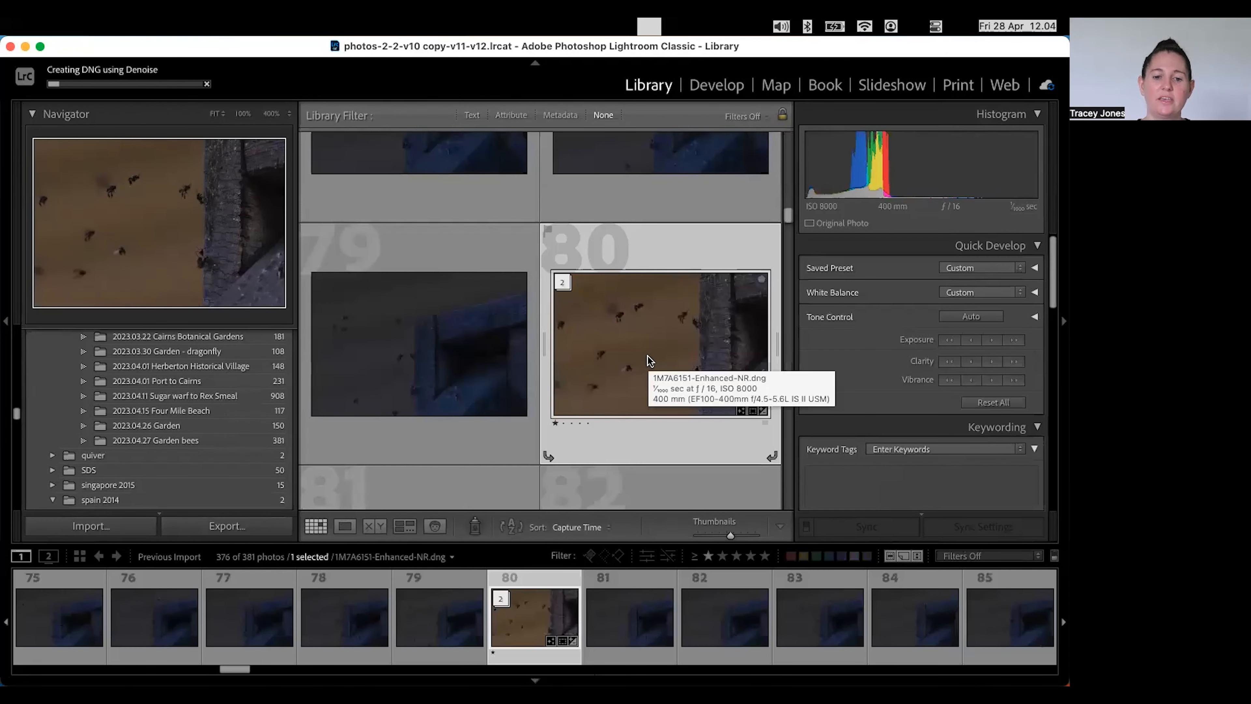
Step: Filter the library to Rated photos and select the first four bee photos
left_click(982, 561)
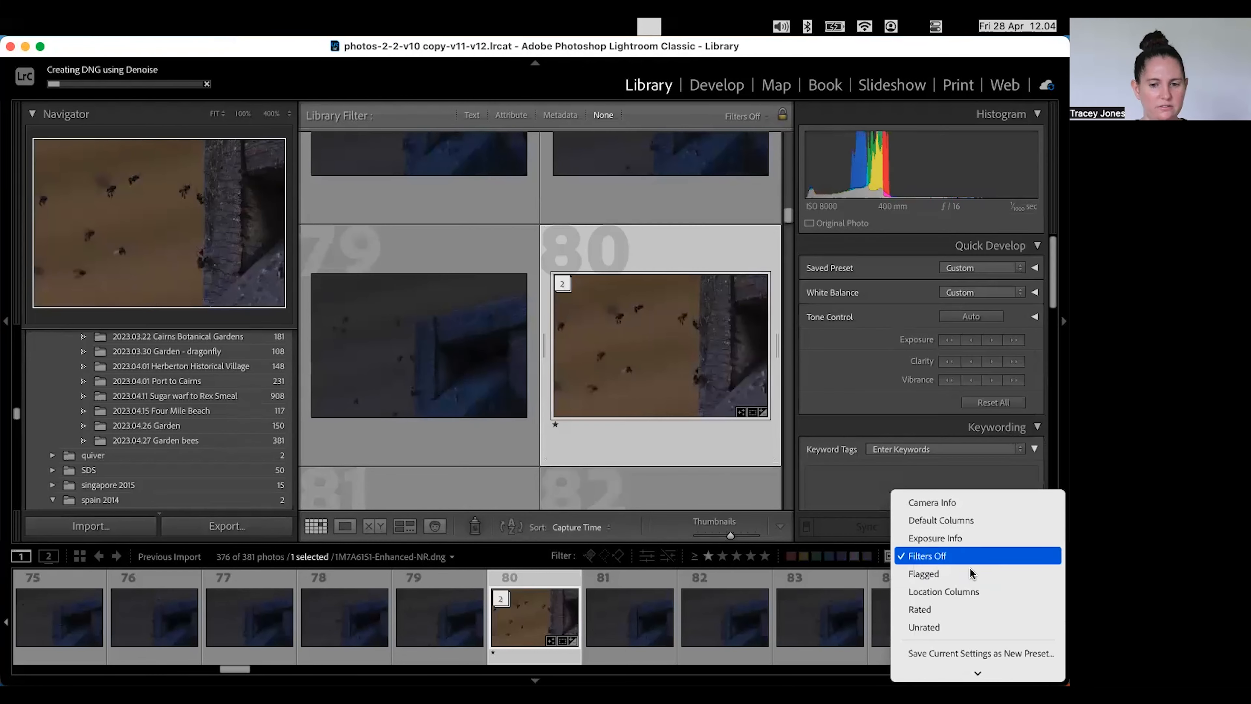
left_click(941, 604)
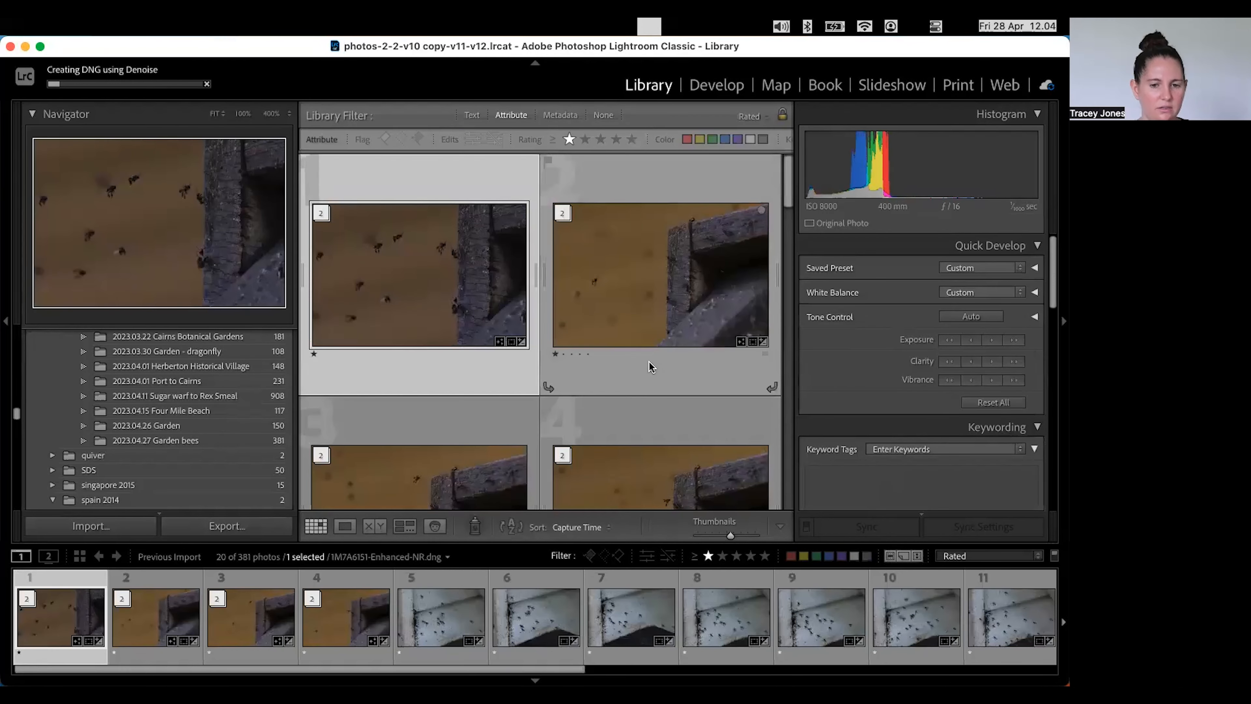
left_click(658, 266, "shift")
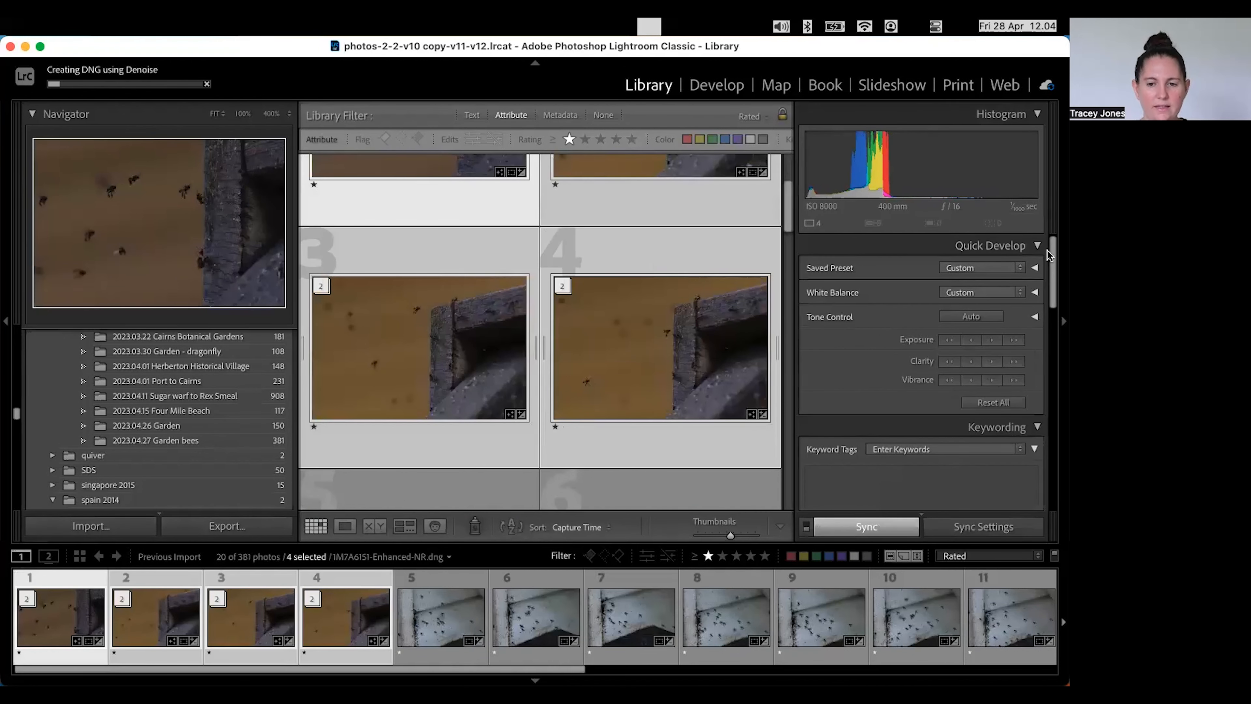
Step: Add the keyword "garden" to the four selected bee photos
left_click(1036, 427)
left_click(875, 388)
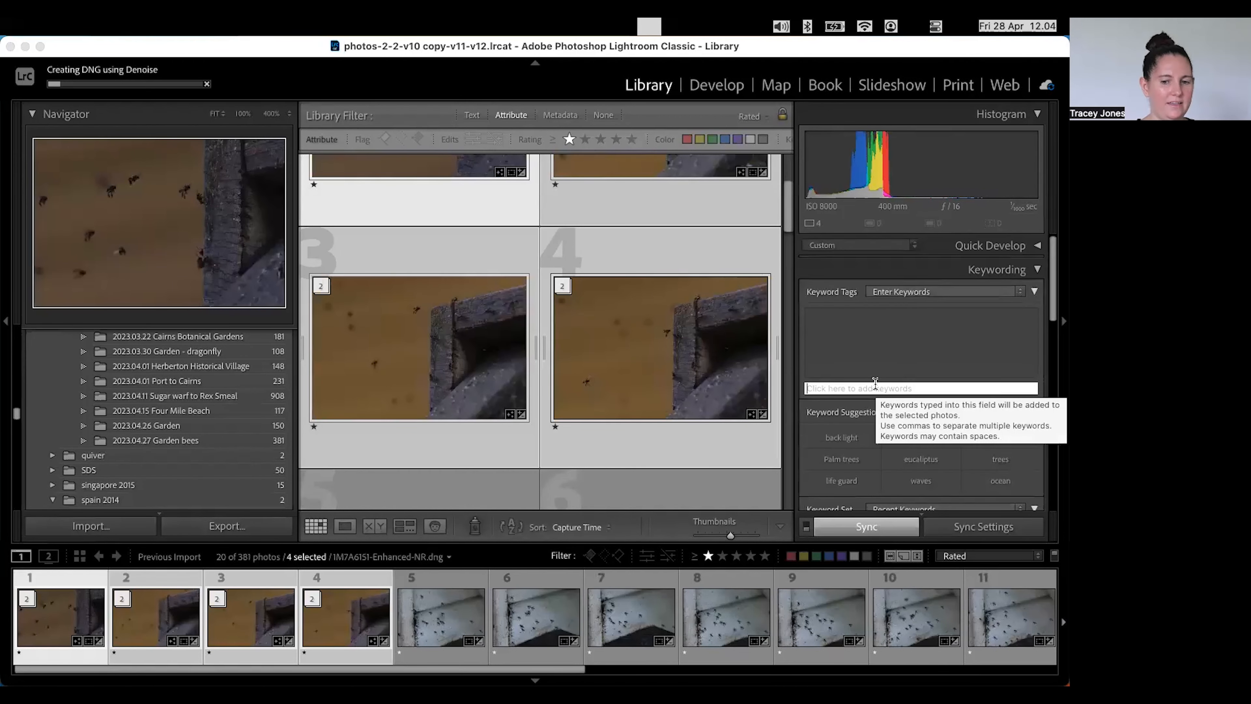
type("Ga")
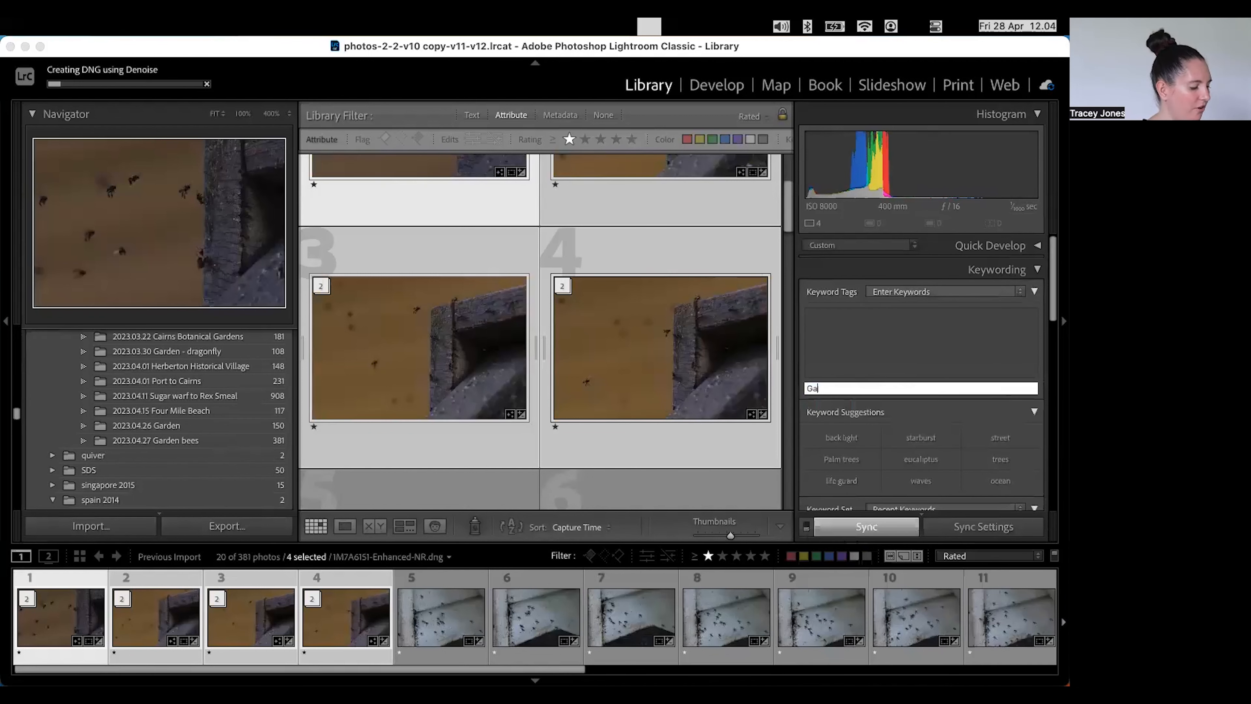
type("rden")
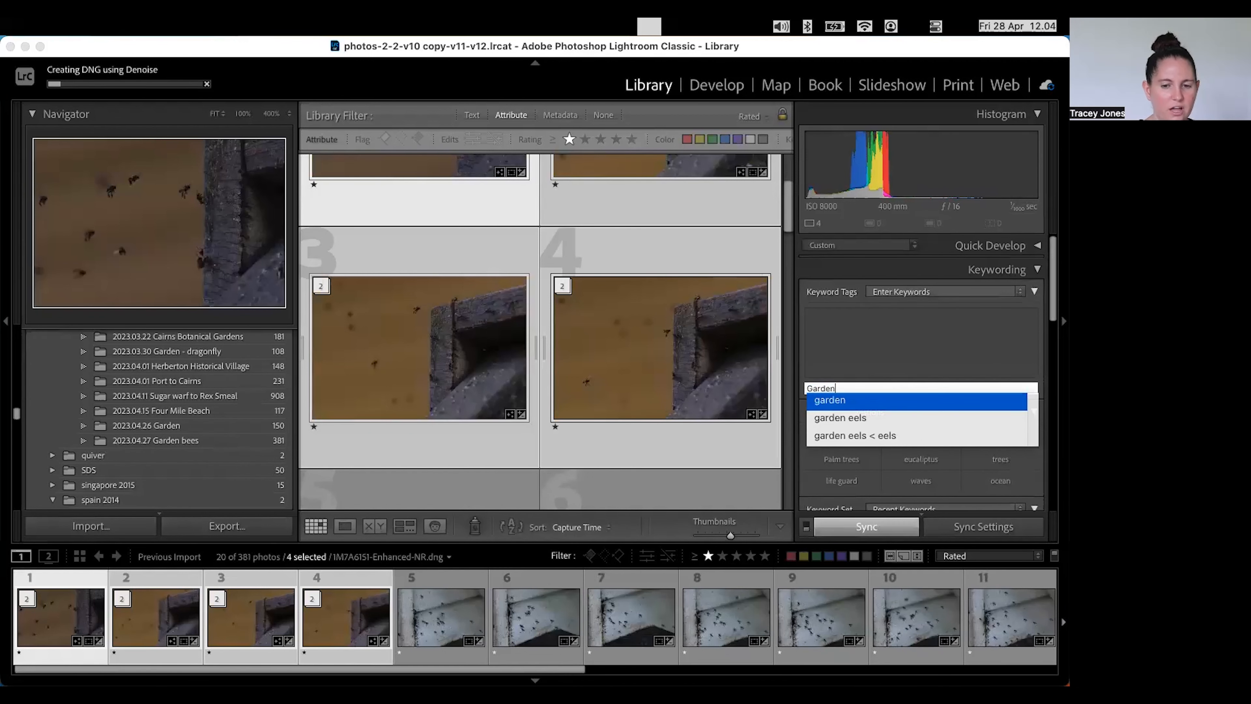
key("Return")
key("Return")
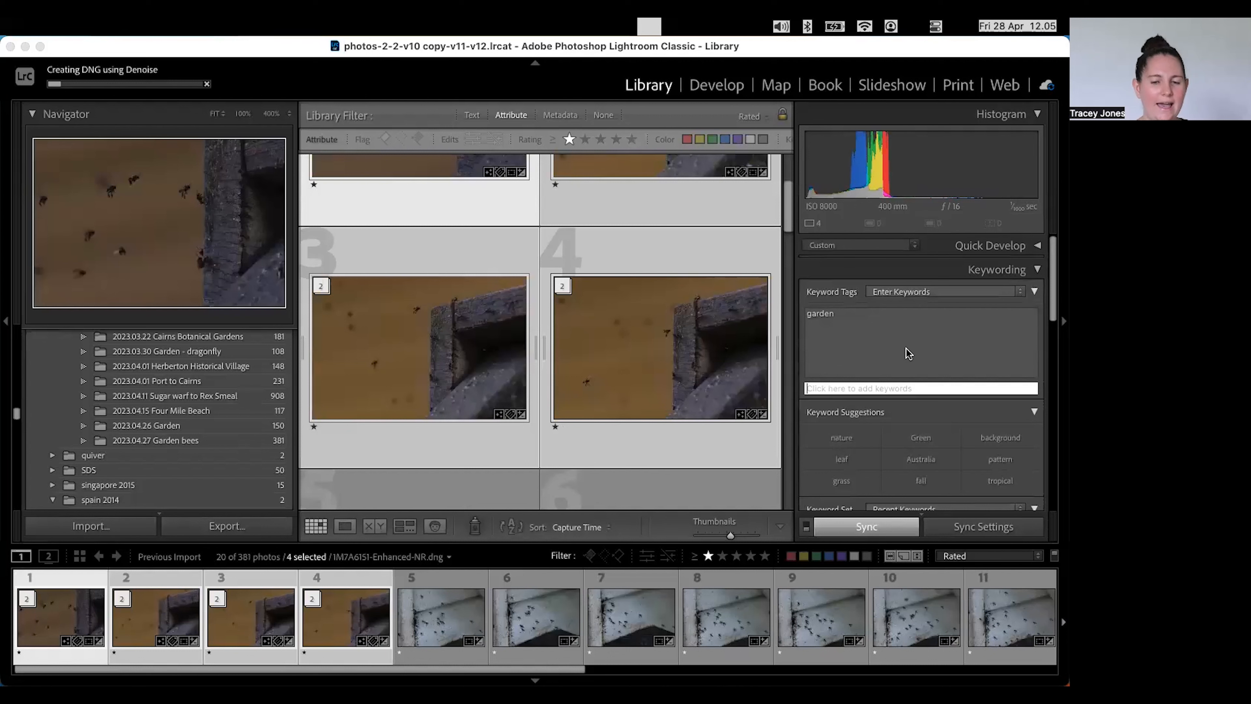
Step: Add the keywords "bee" and "insects" to the four selected photos
left_click(835, 389)
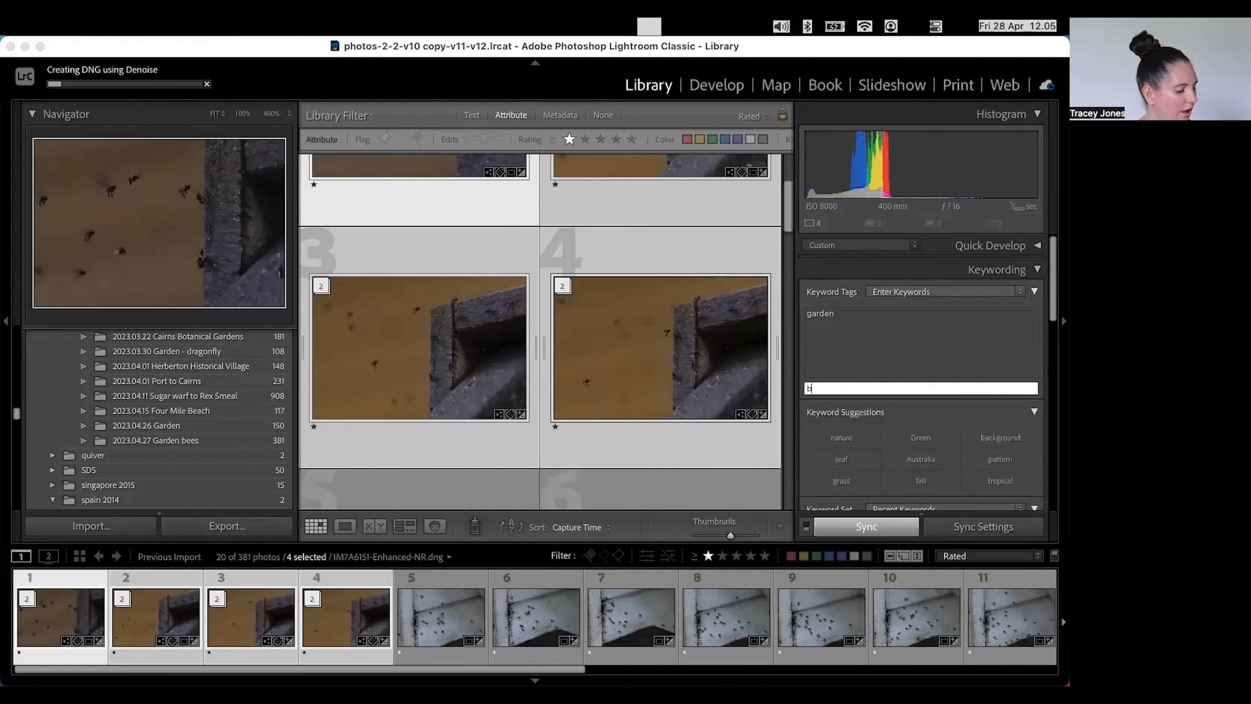
type("bee")
key("Return")
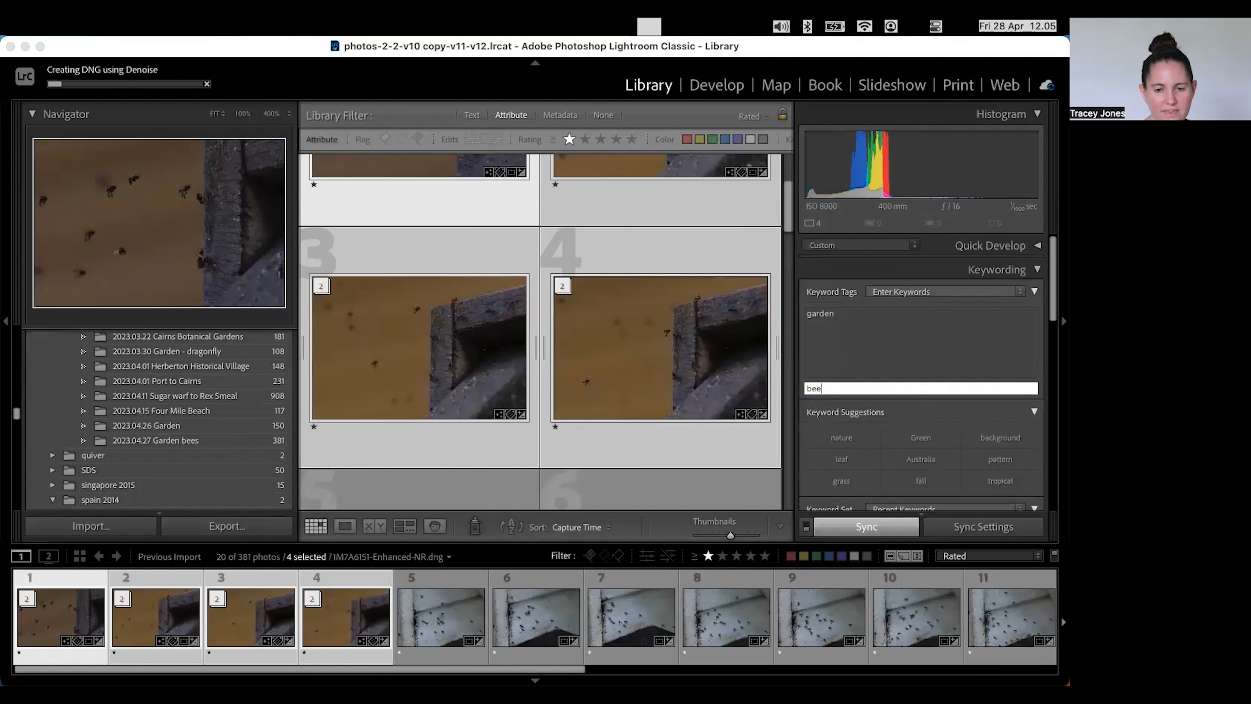
key("Return")
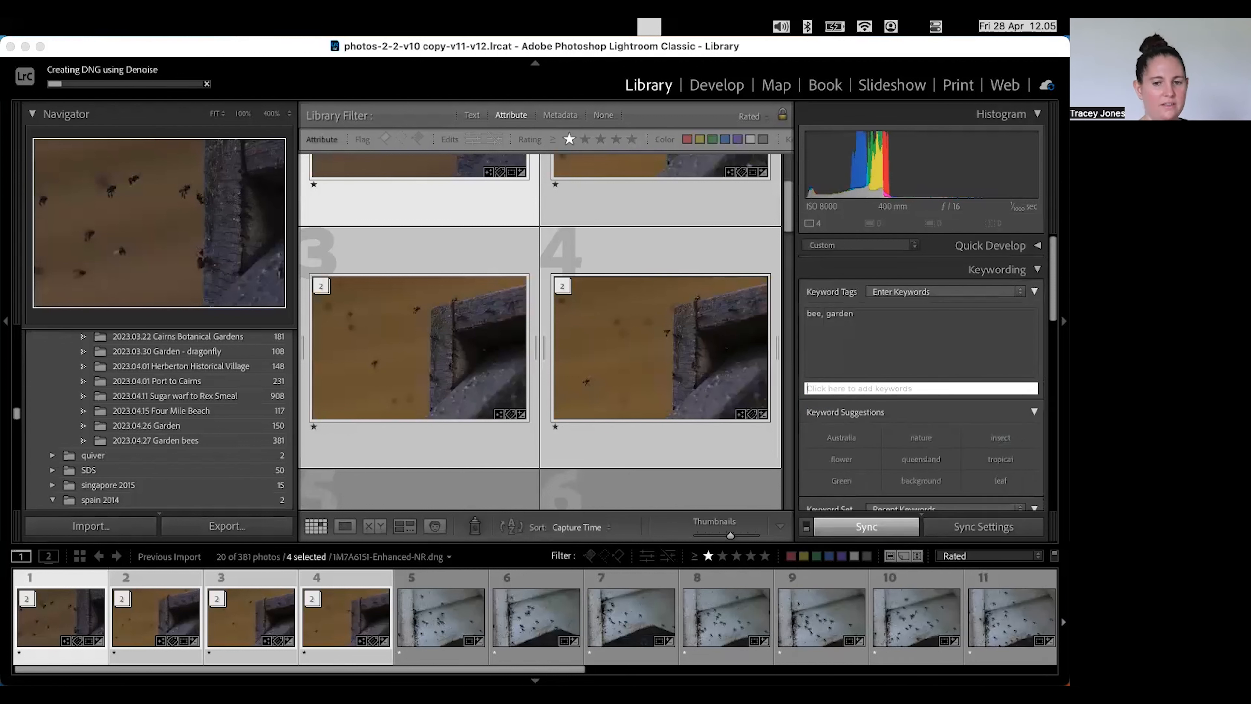
type("insects")
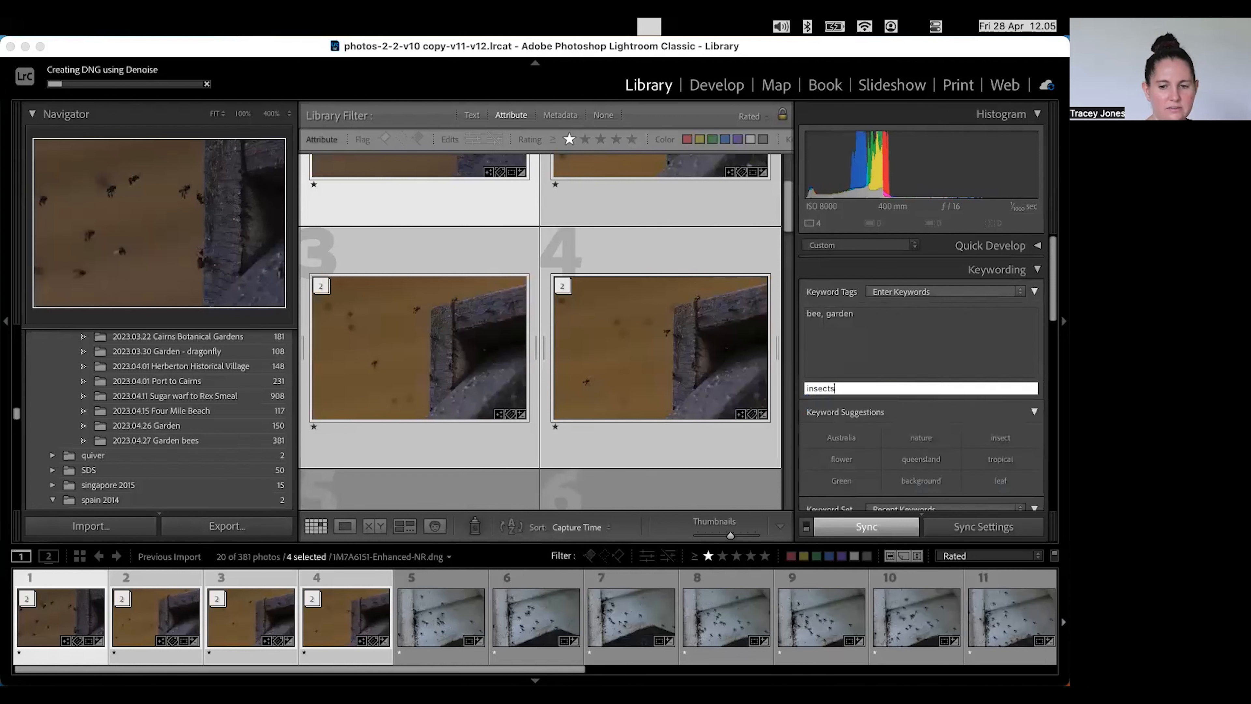
key("Return")
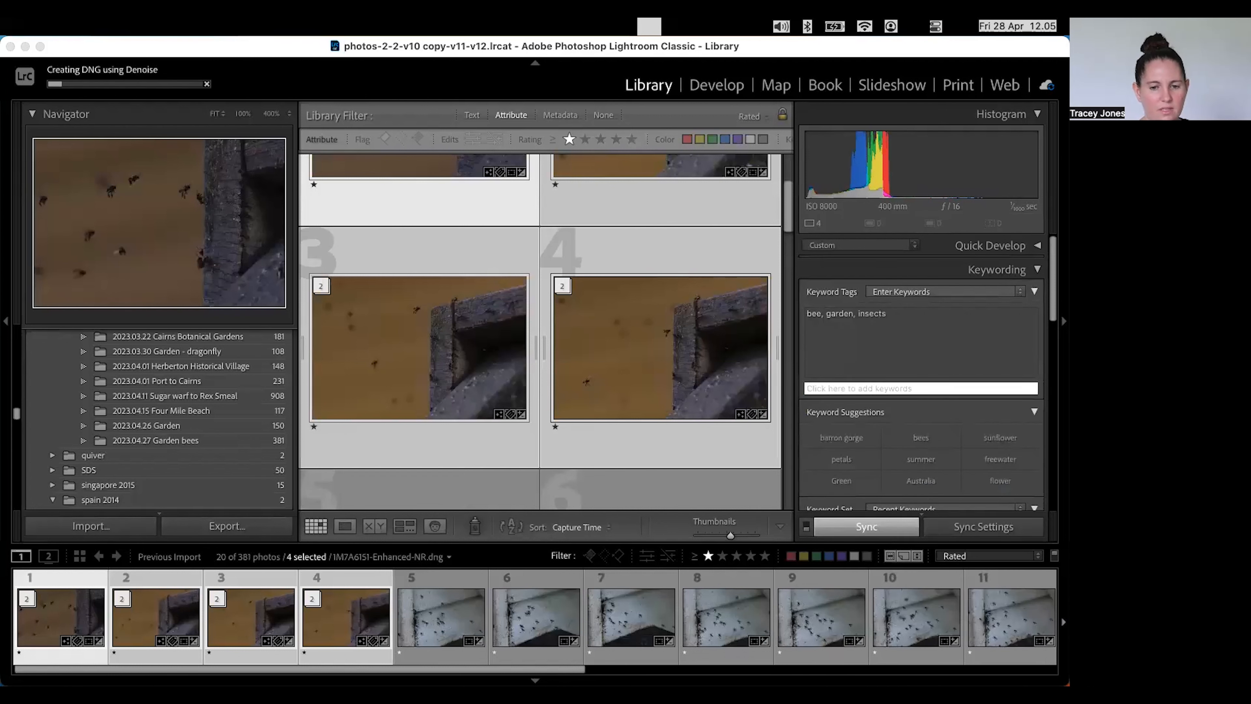
Step: Tag the four selected photos with the keywords "Macro" and "wildlife"
type("macro")
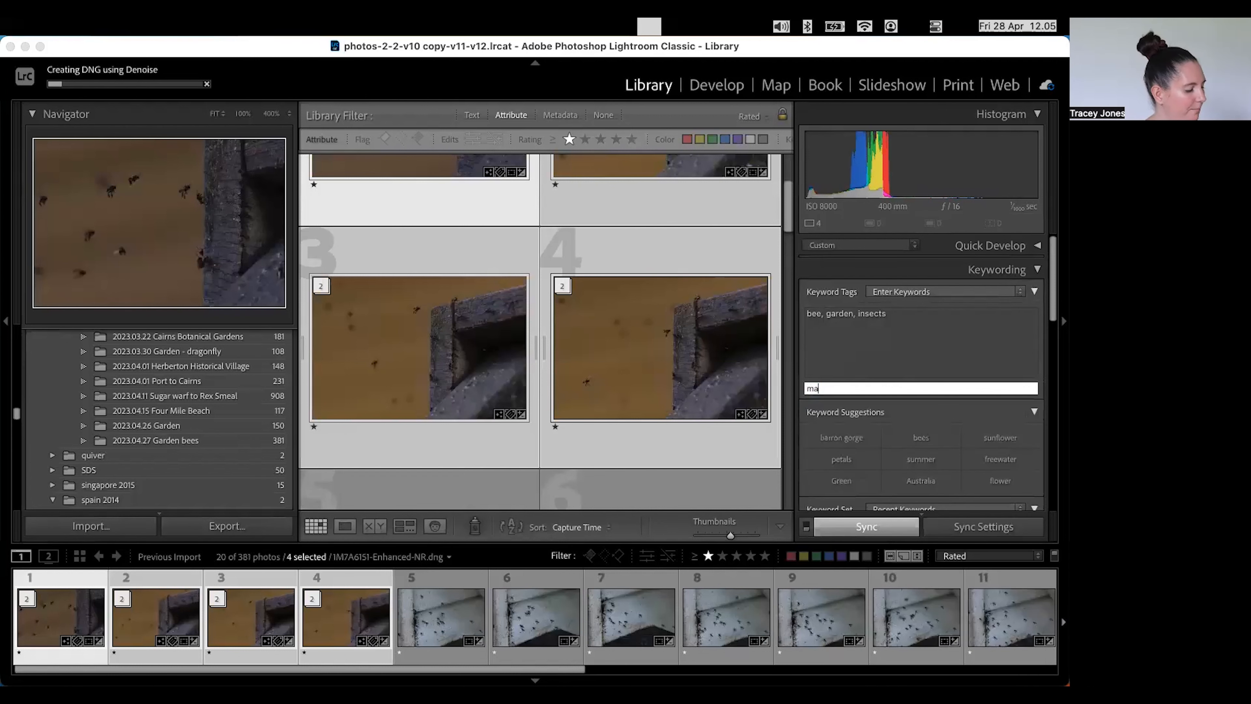
key("Return")
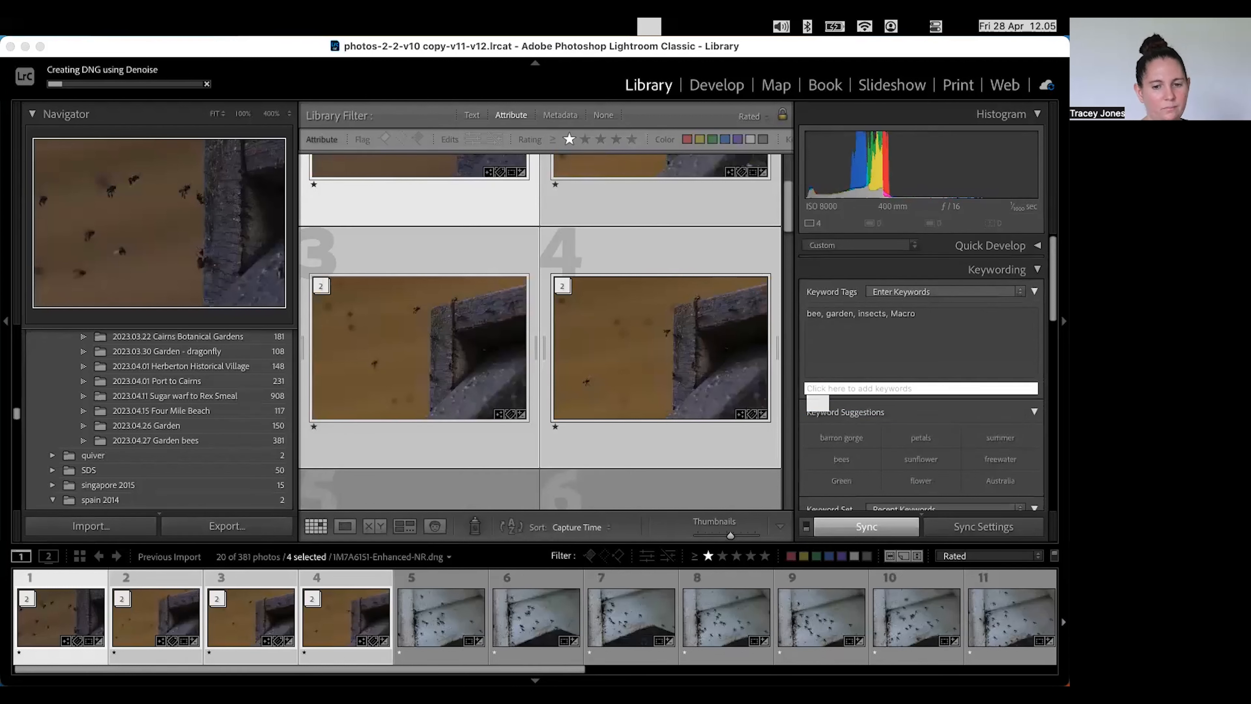
type("wildlife")
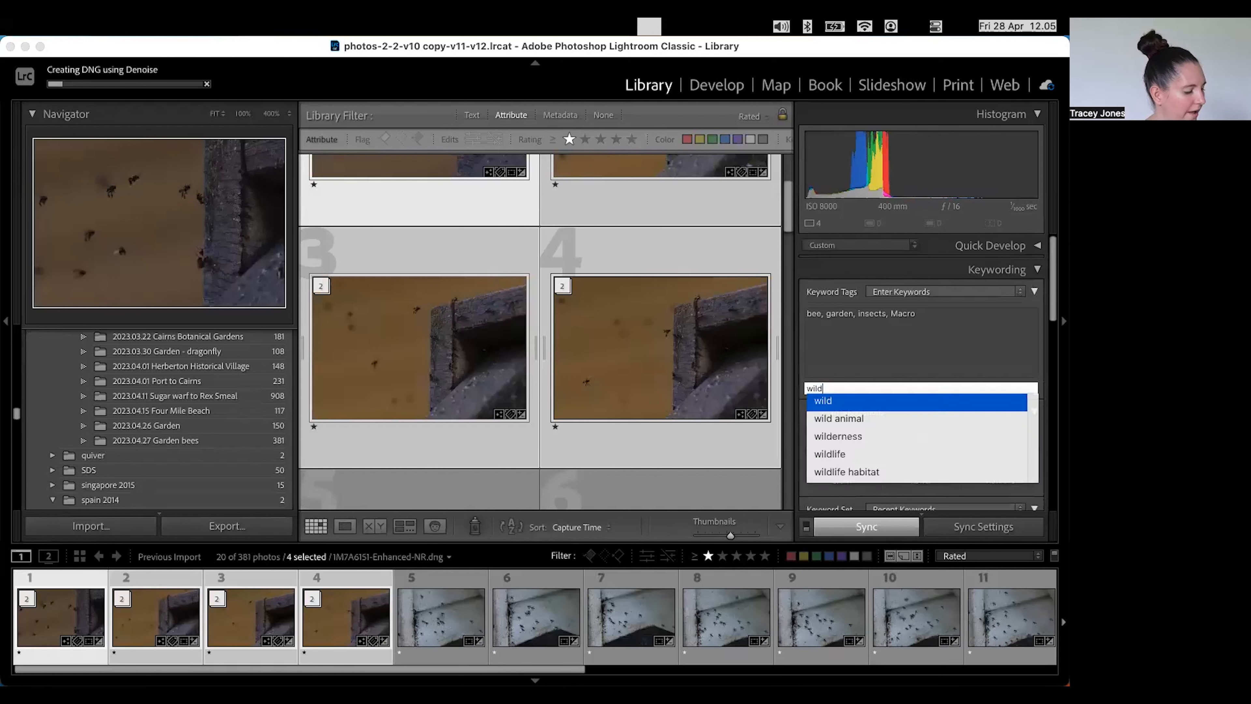
key("Return")
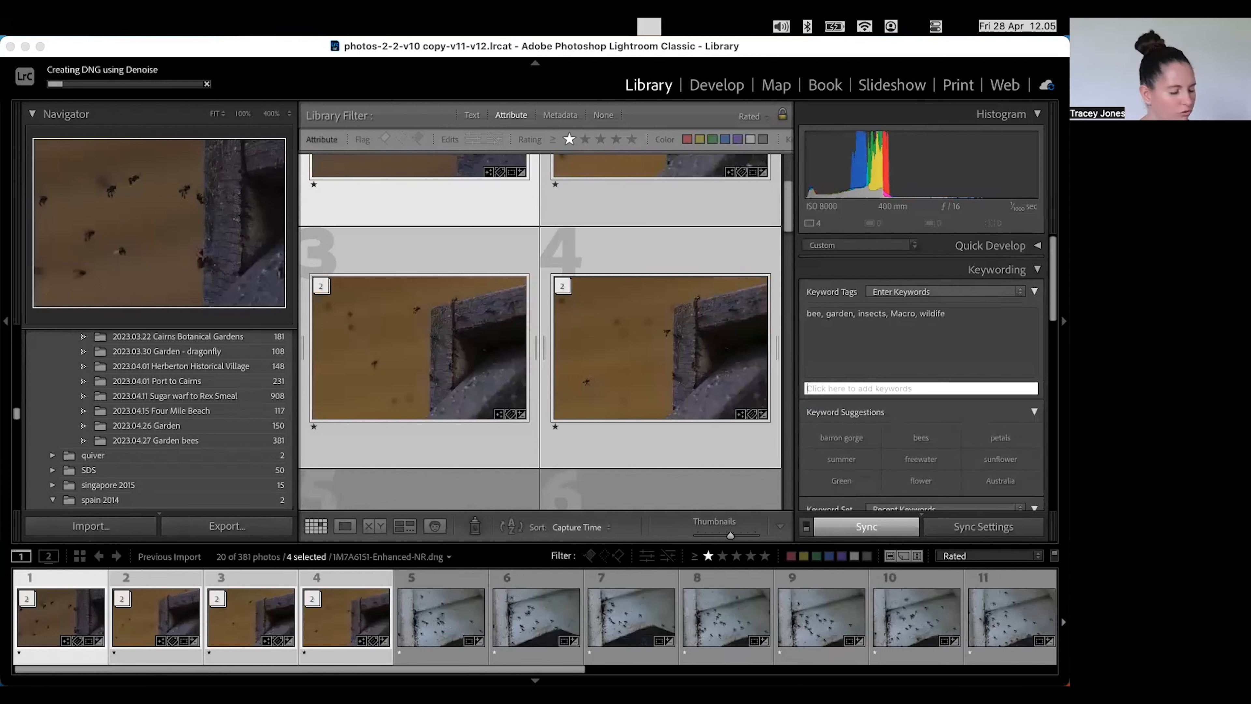
Step: Add the existing keyword "Australia" to the four selected photos
type("astra;")
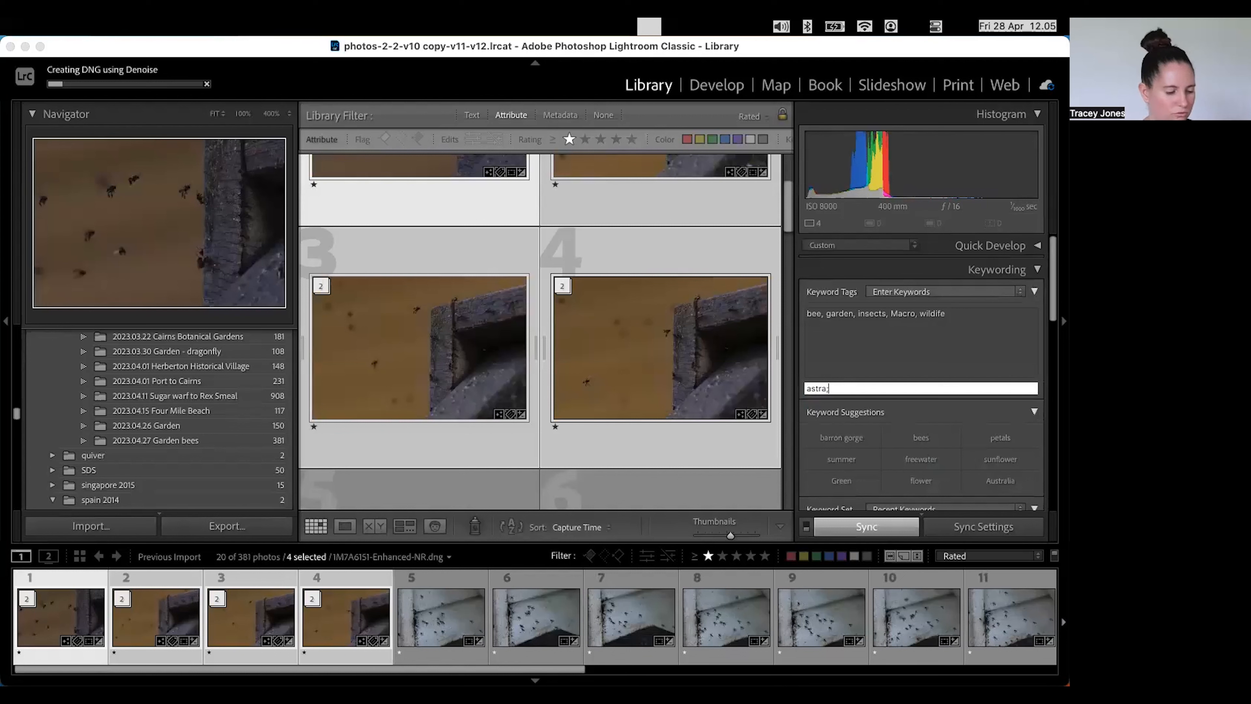
key("BackSpace")
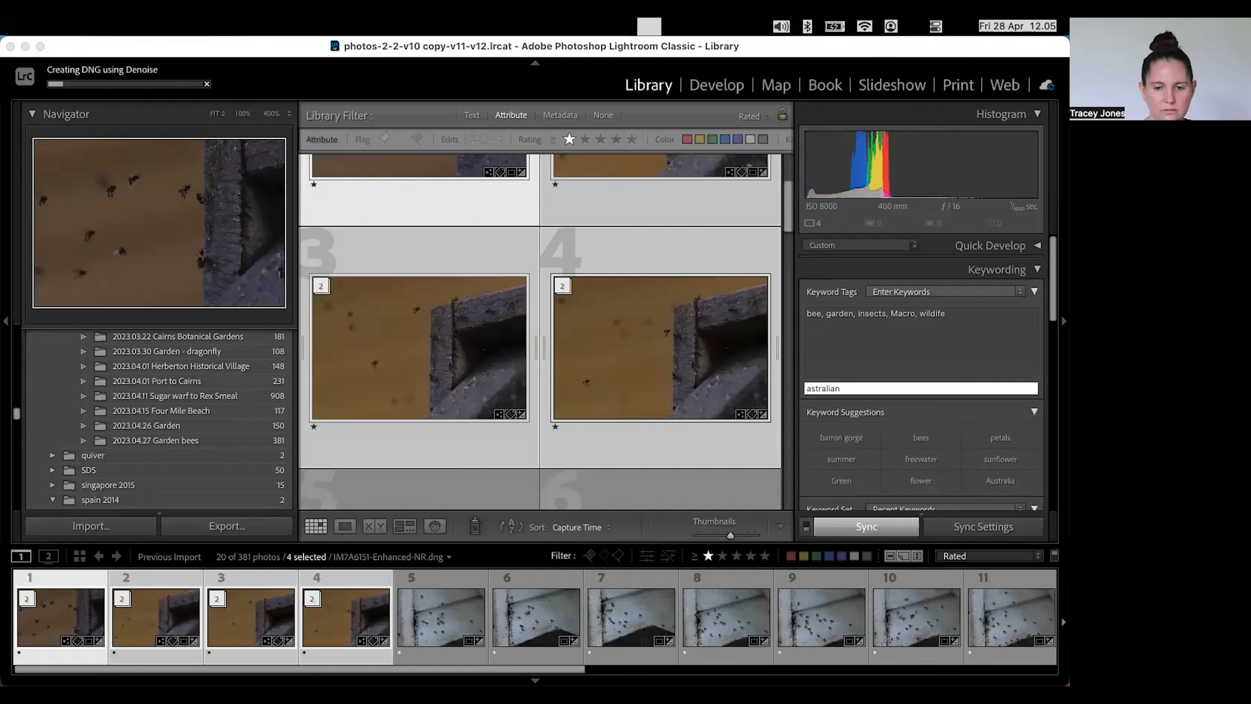
key("BackSpace")
key("BackSpace")
key("BackSpace")
key("BackSpace")
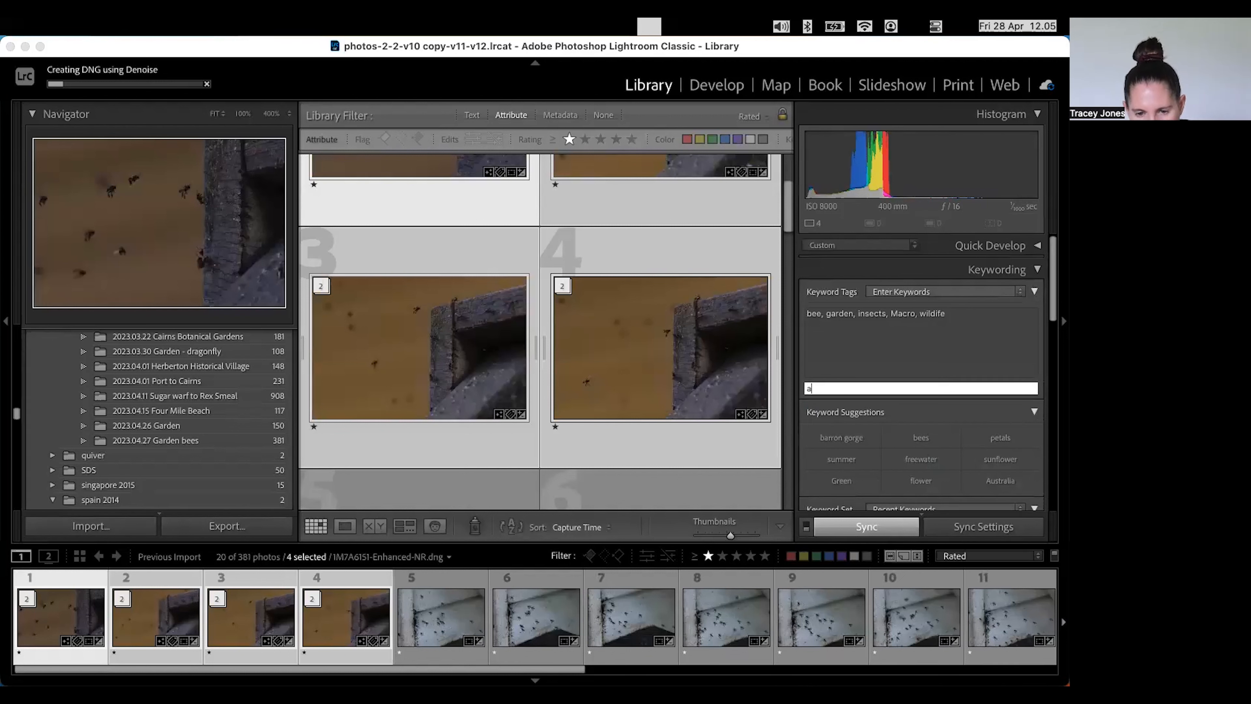
type("ustralia")
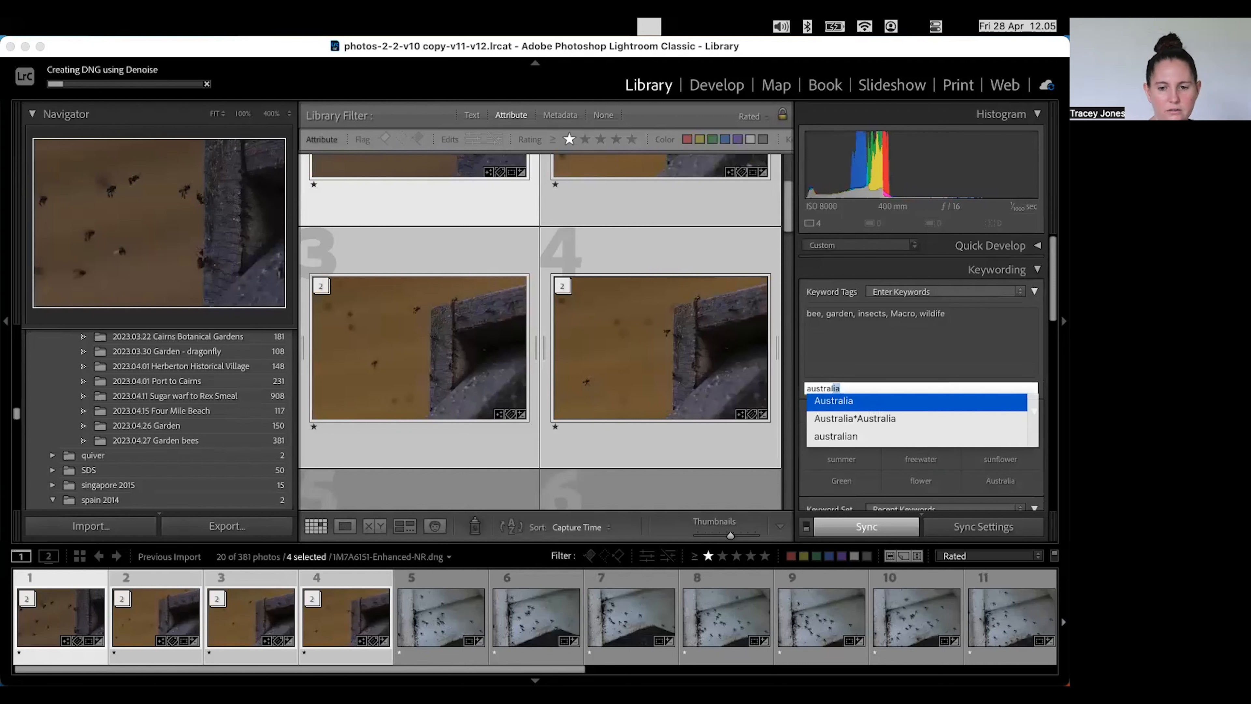
key("Return")
Step: Add the keyword "queensland" to the four selected photos
type("queensland")
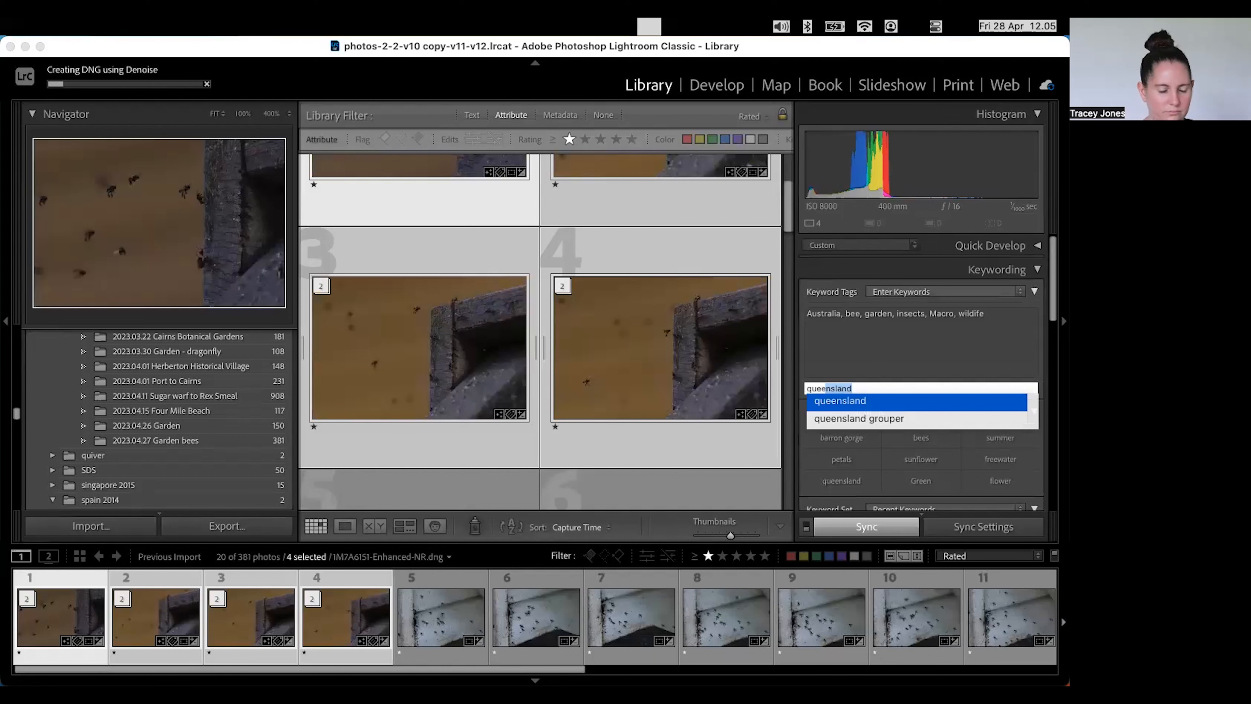
key("Right")
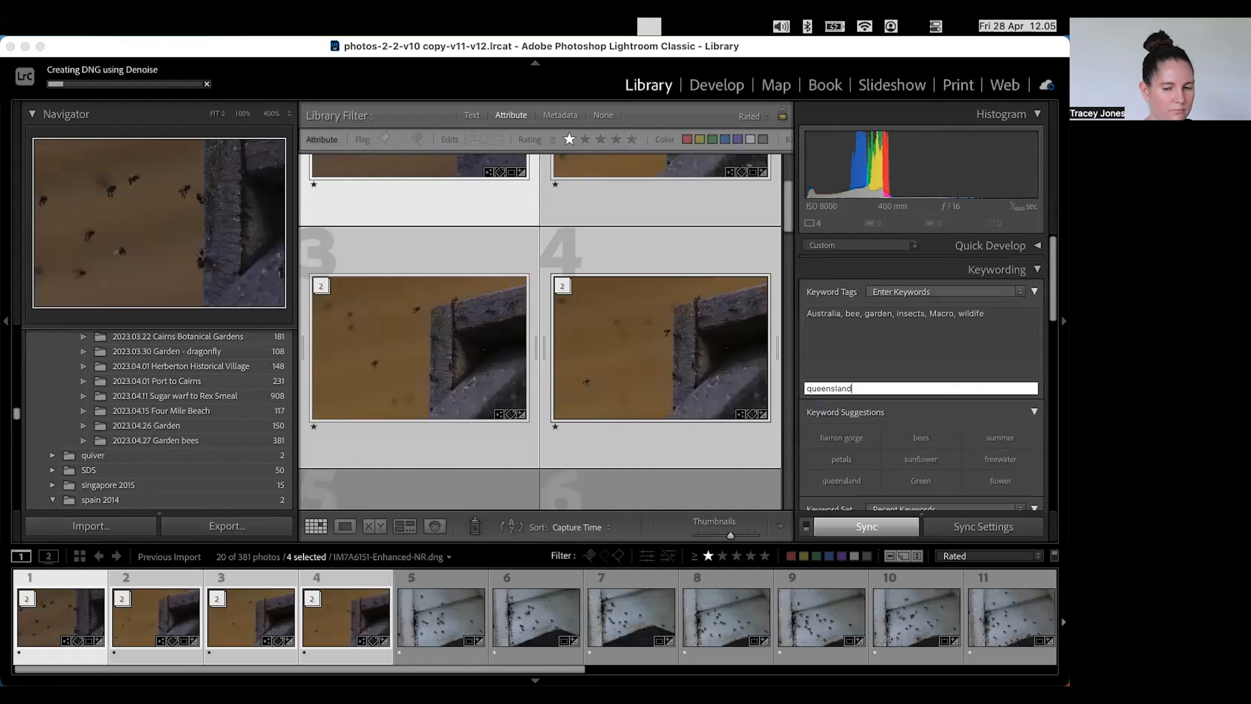
key("Return")
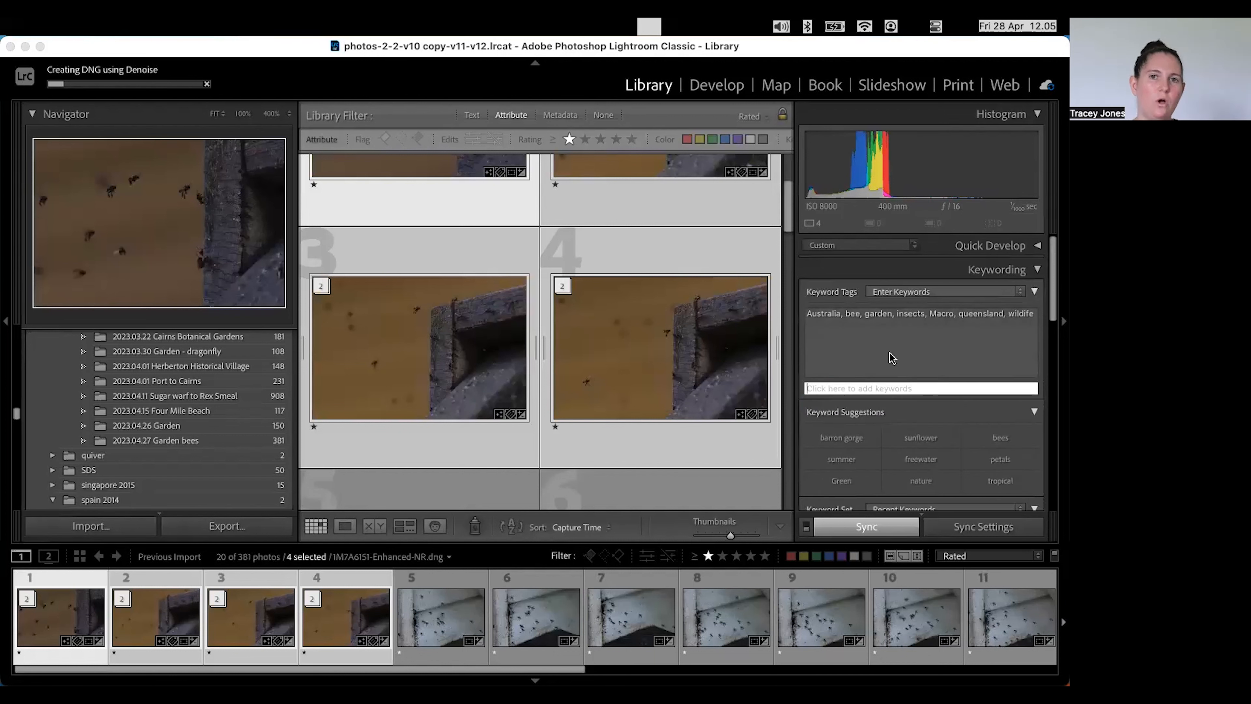